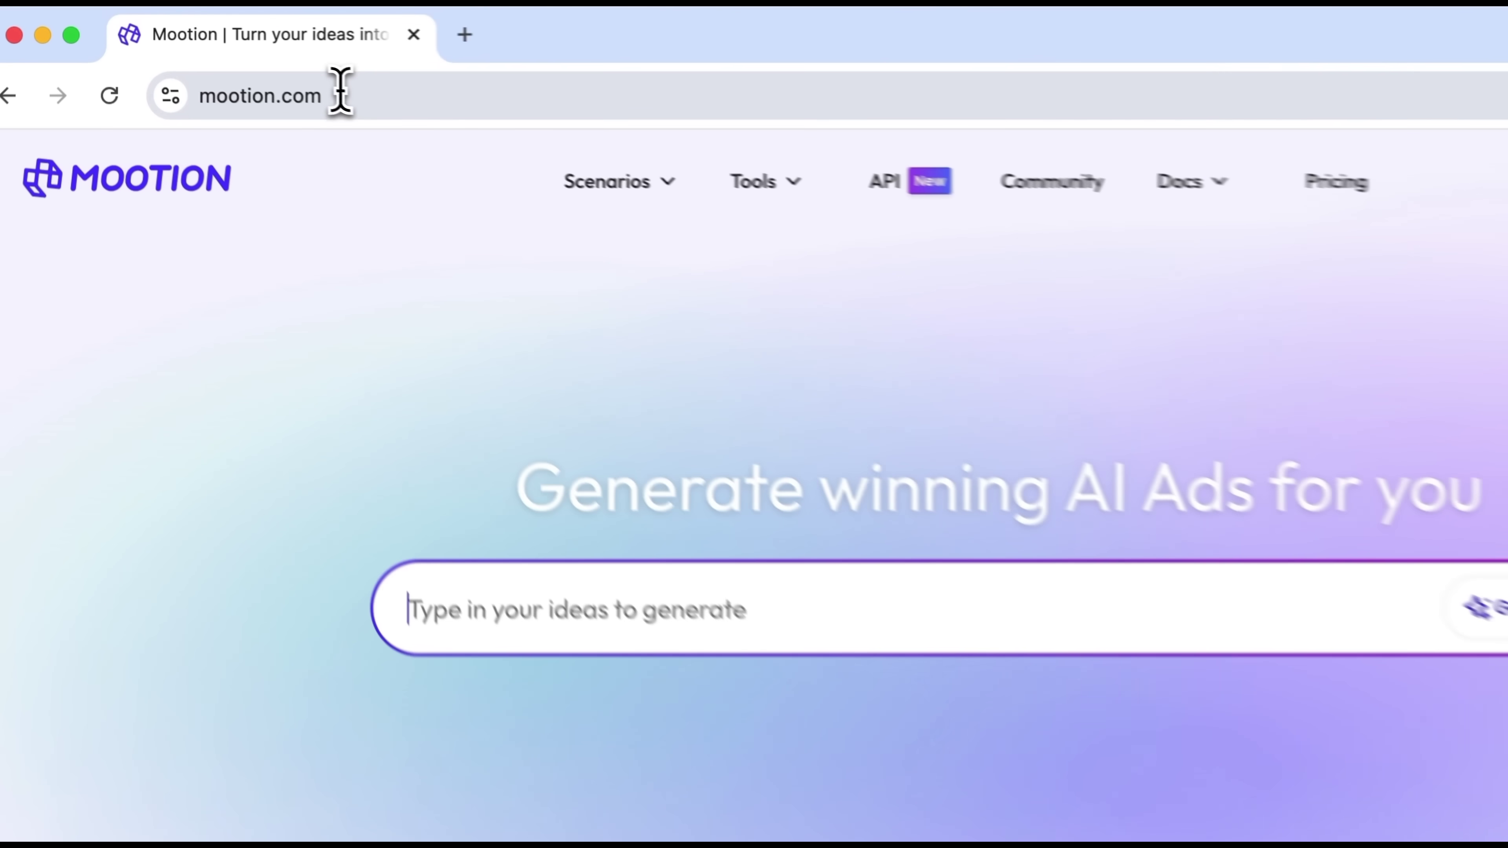
Go to the Mootion site and start registering a new account with Google.
left_click(169, 67)
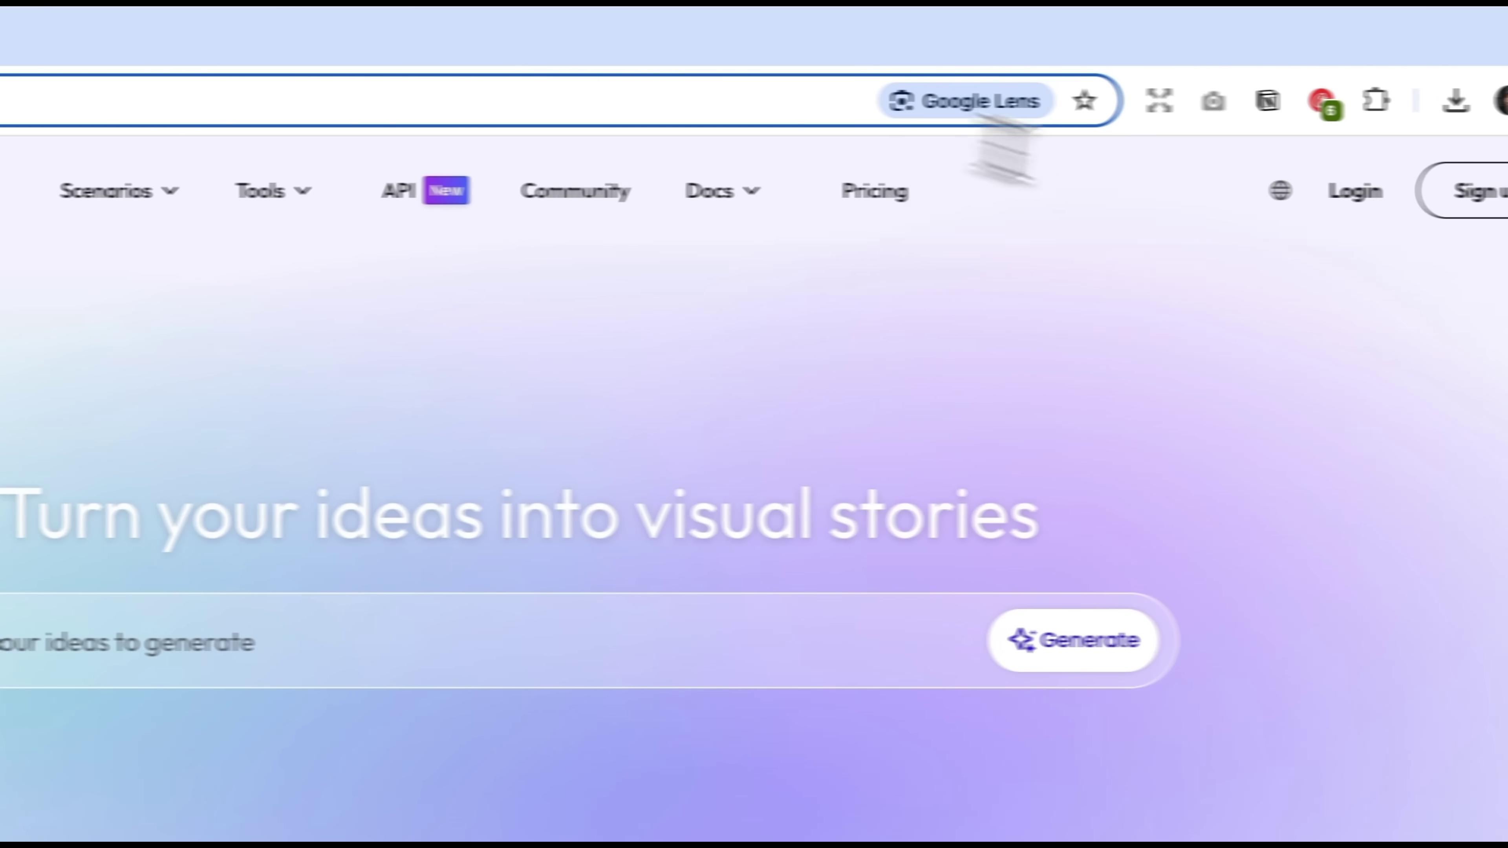
left_click(1482, 201)
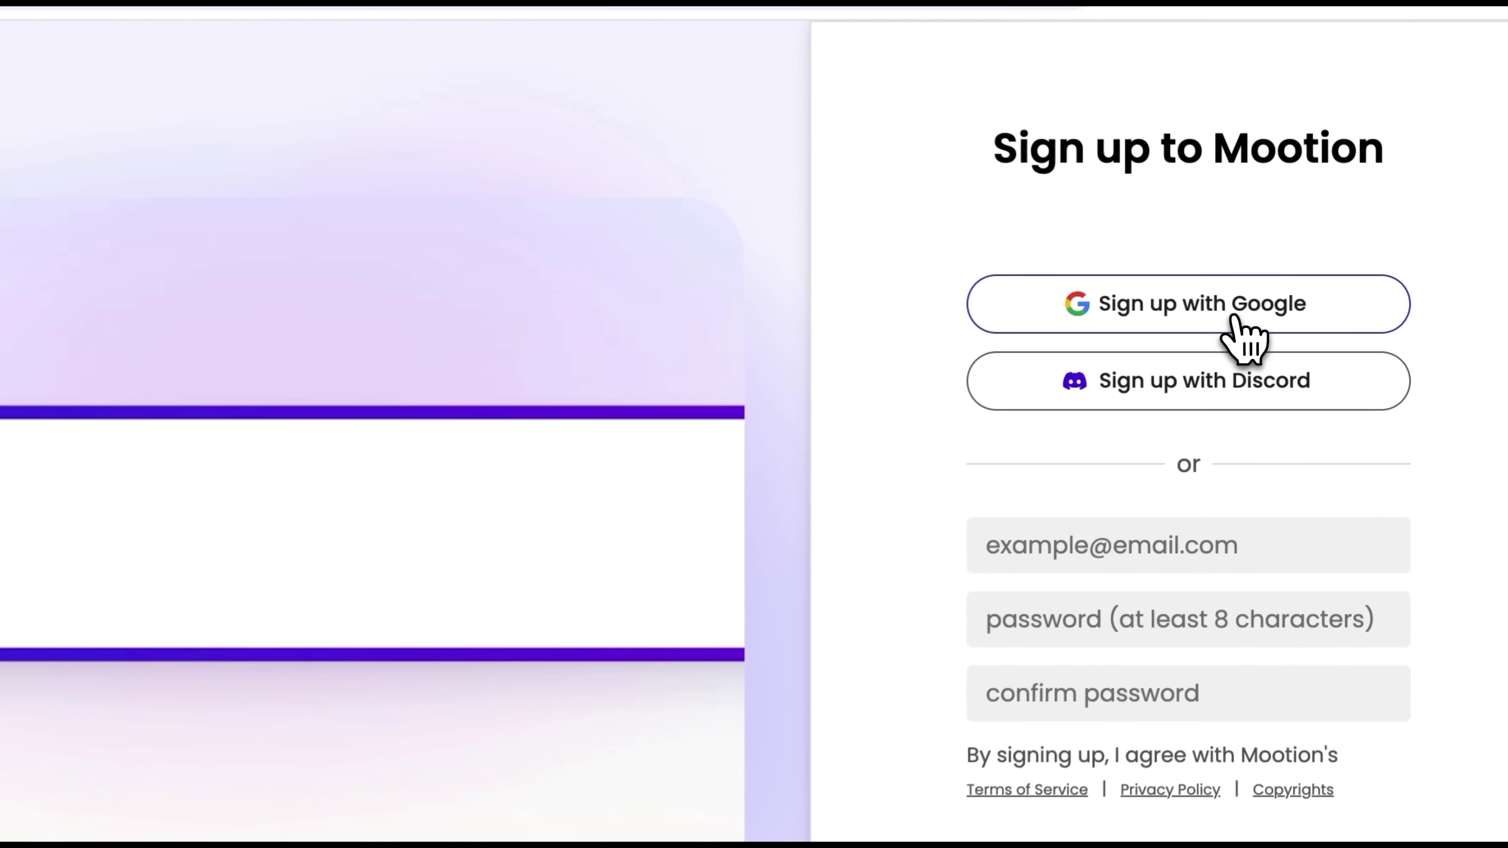
left_click(1236, 314)
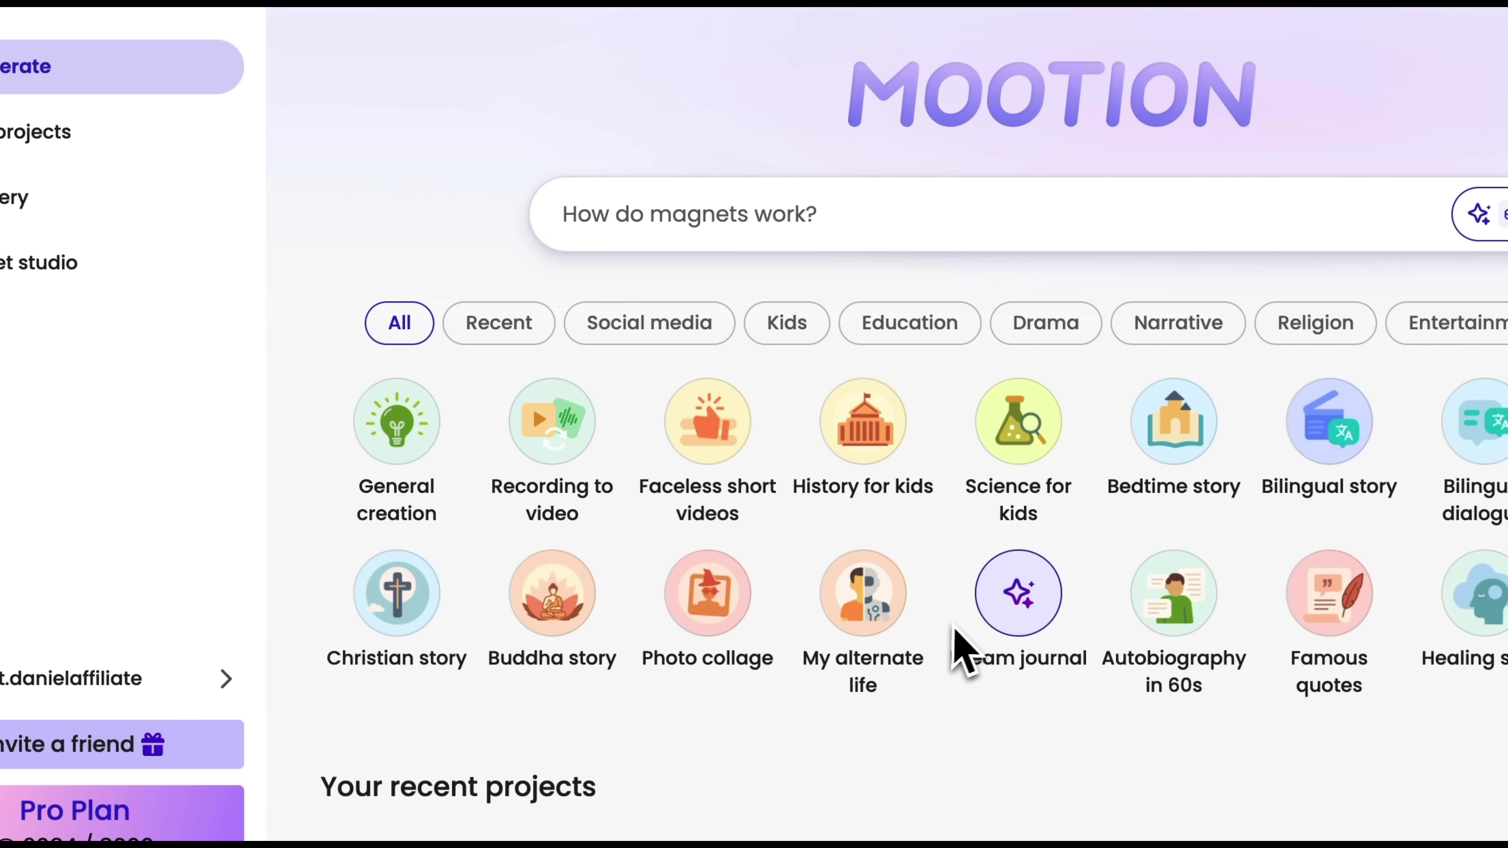
left_click(514, 339)
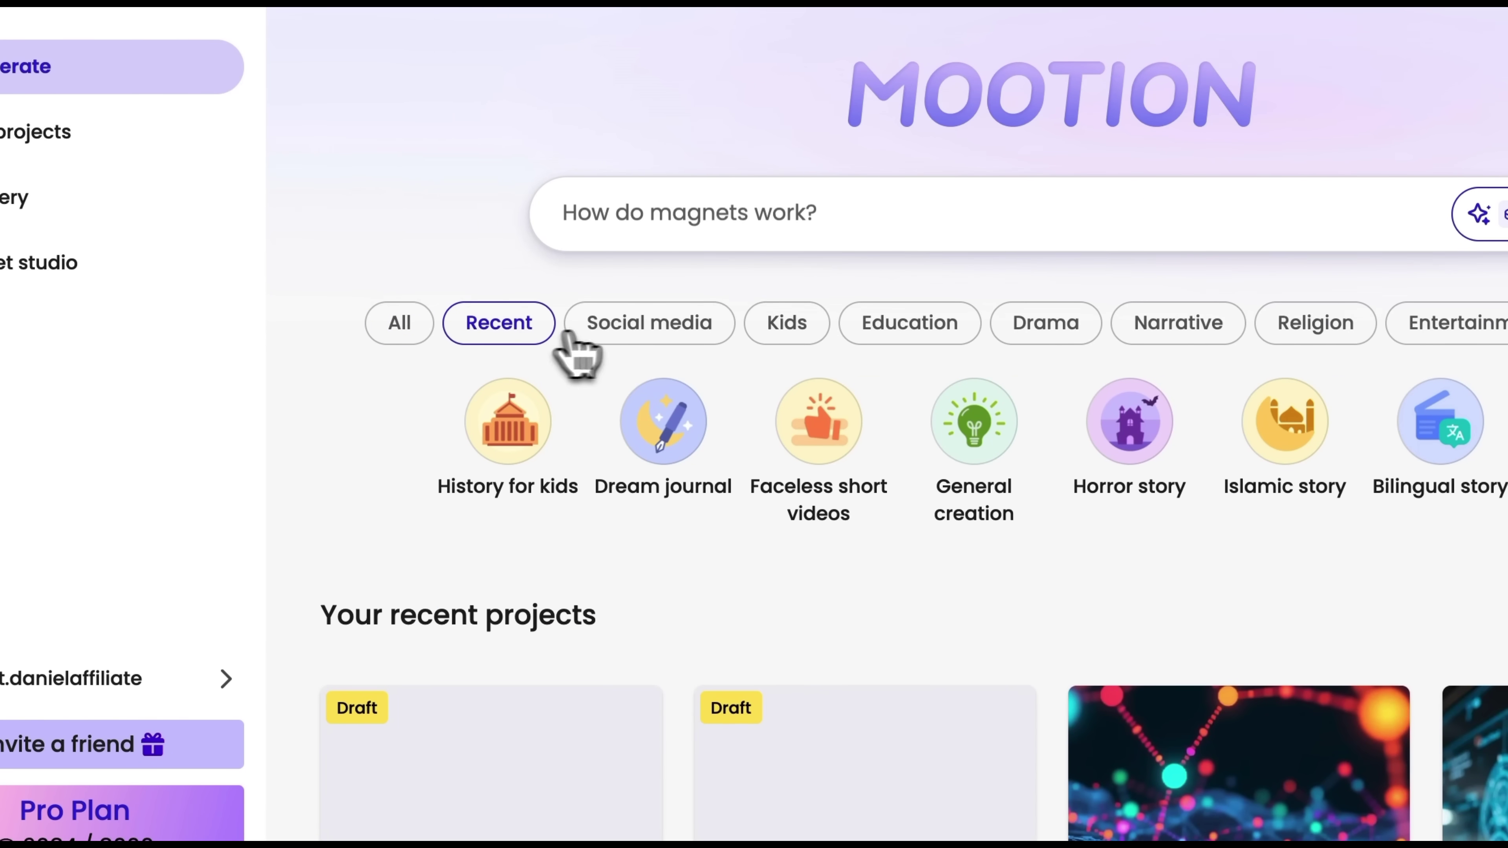
left_click(620, 334)
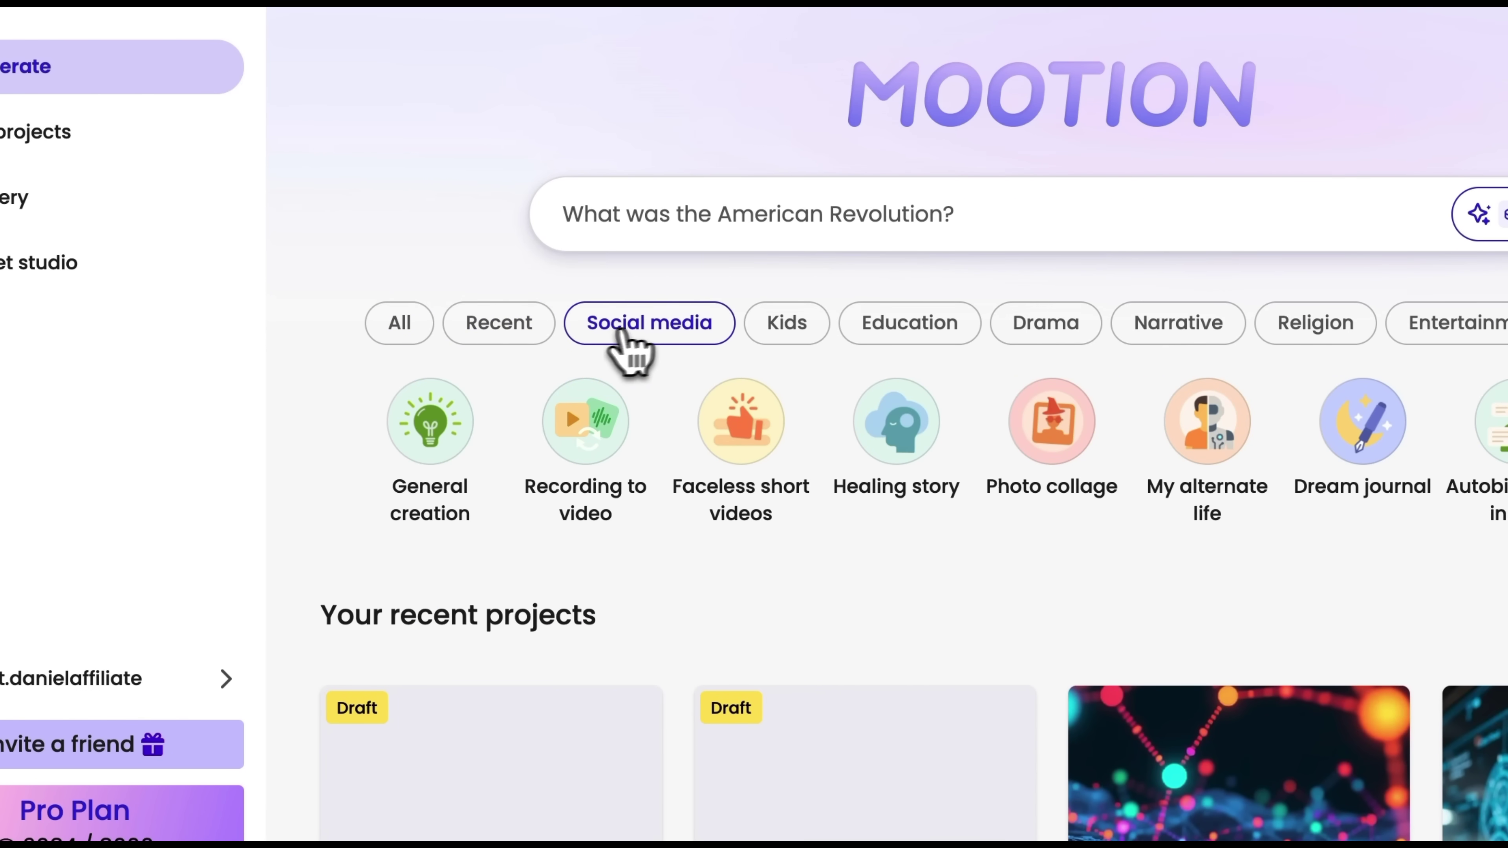
left_click(782, 333)
left_click(396, 339)
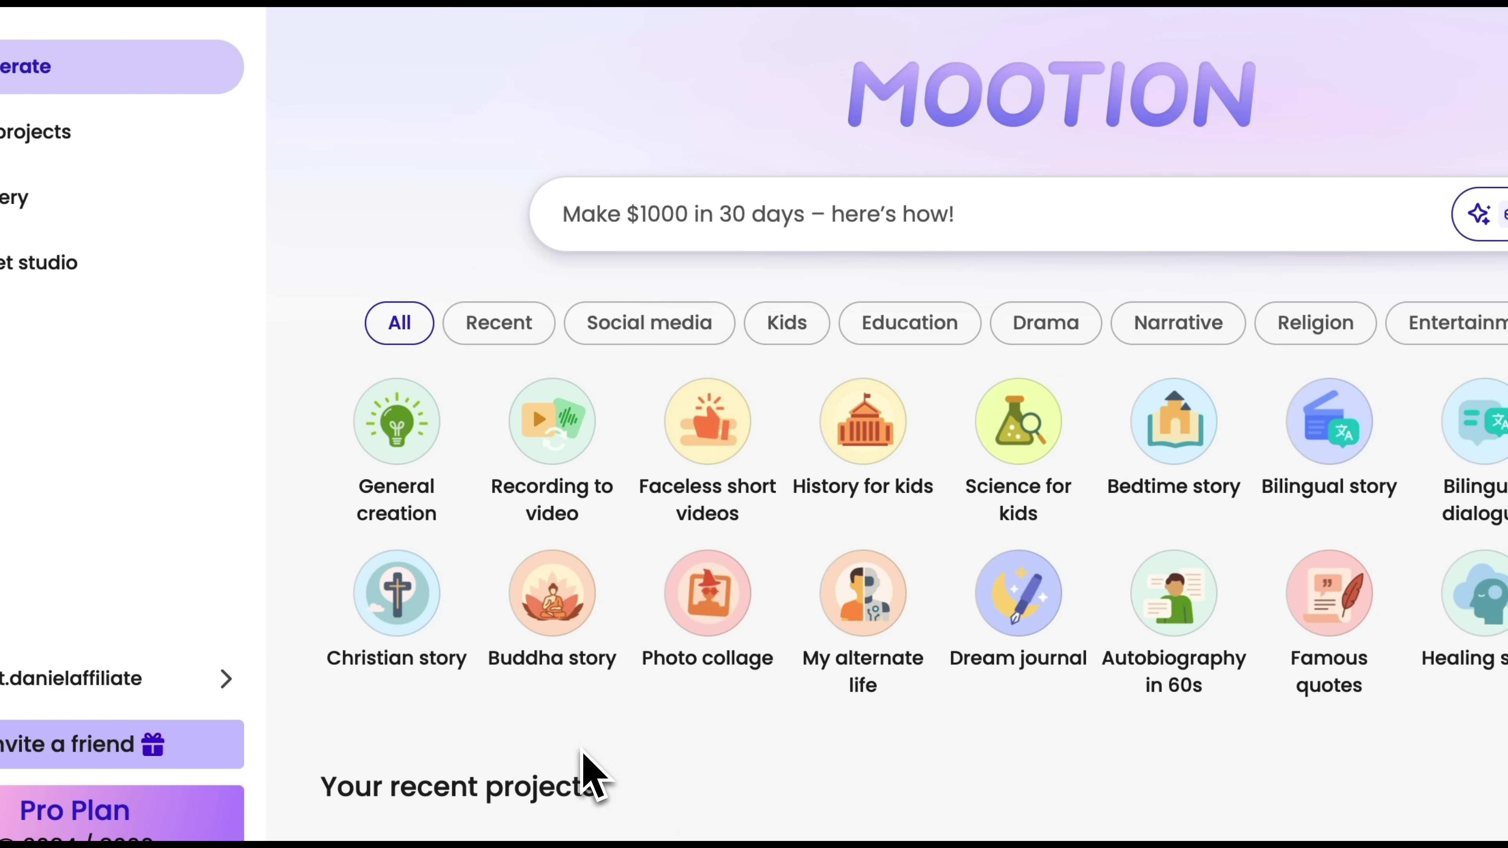
scroll(583, 767, "down", 5)
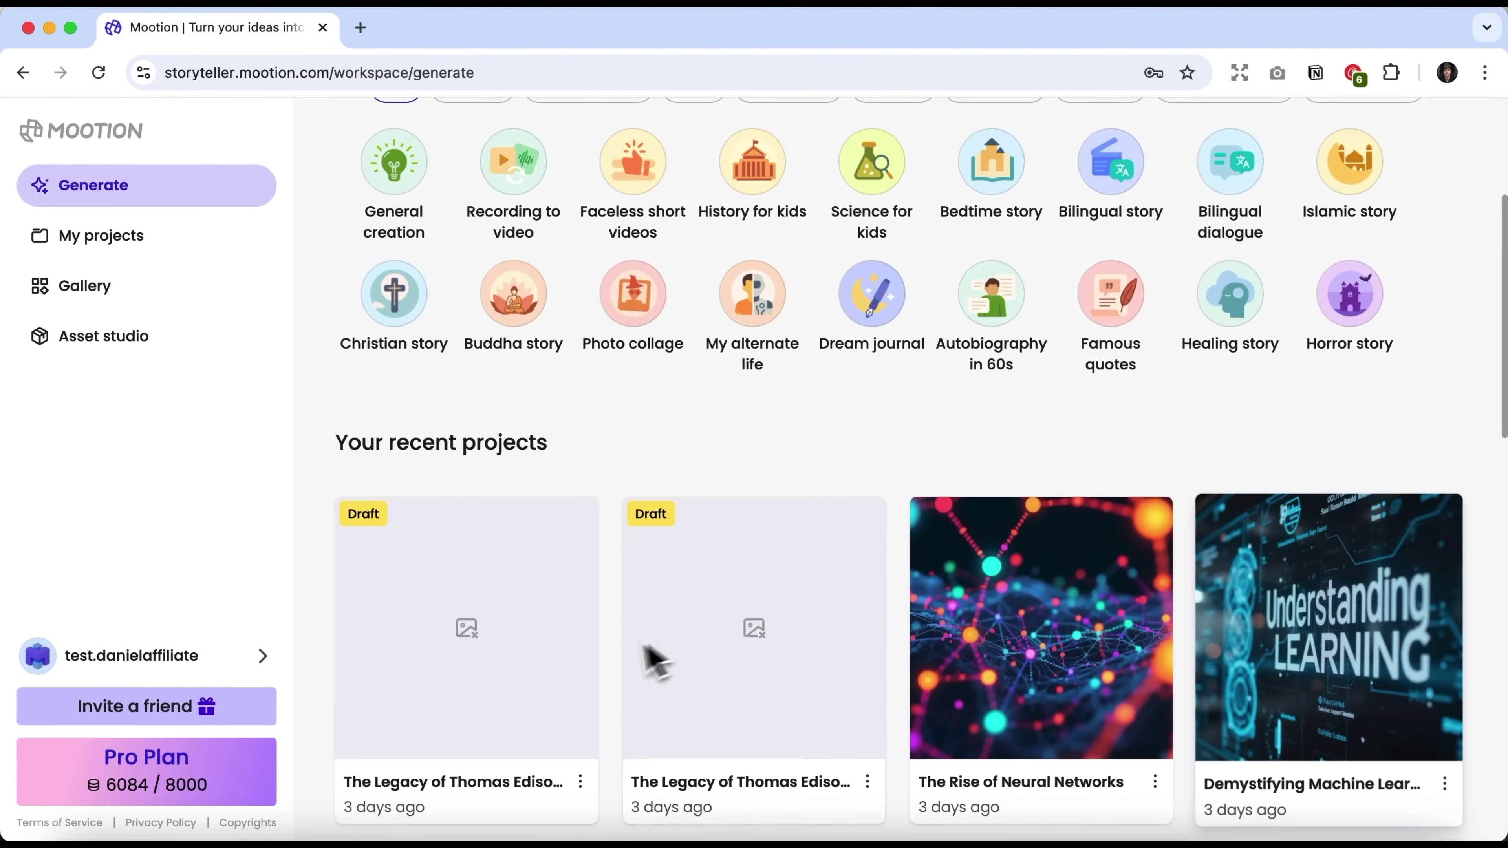
scroll(606, 671, "down", 10)
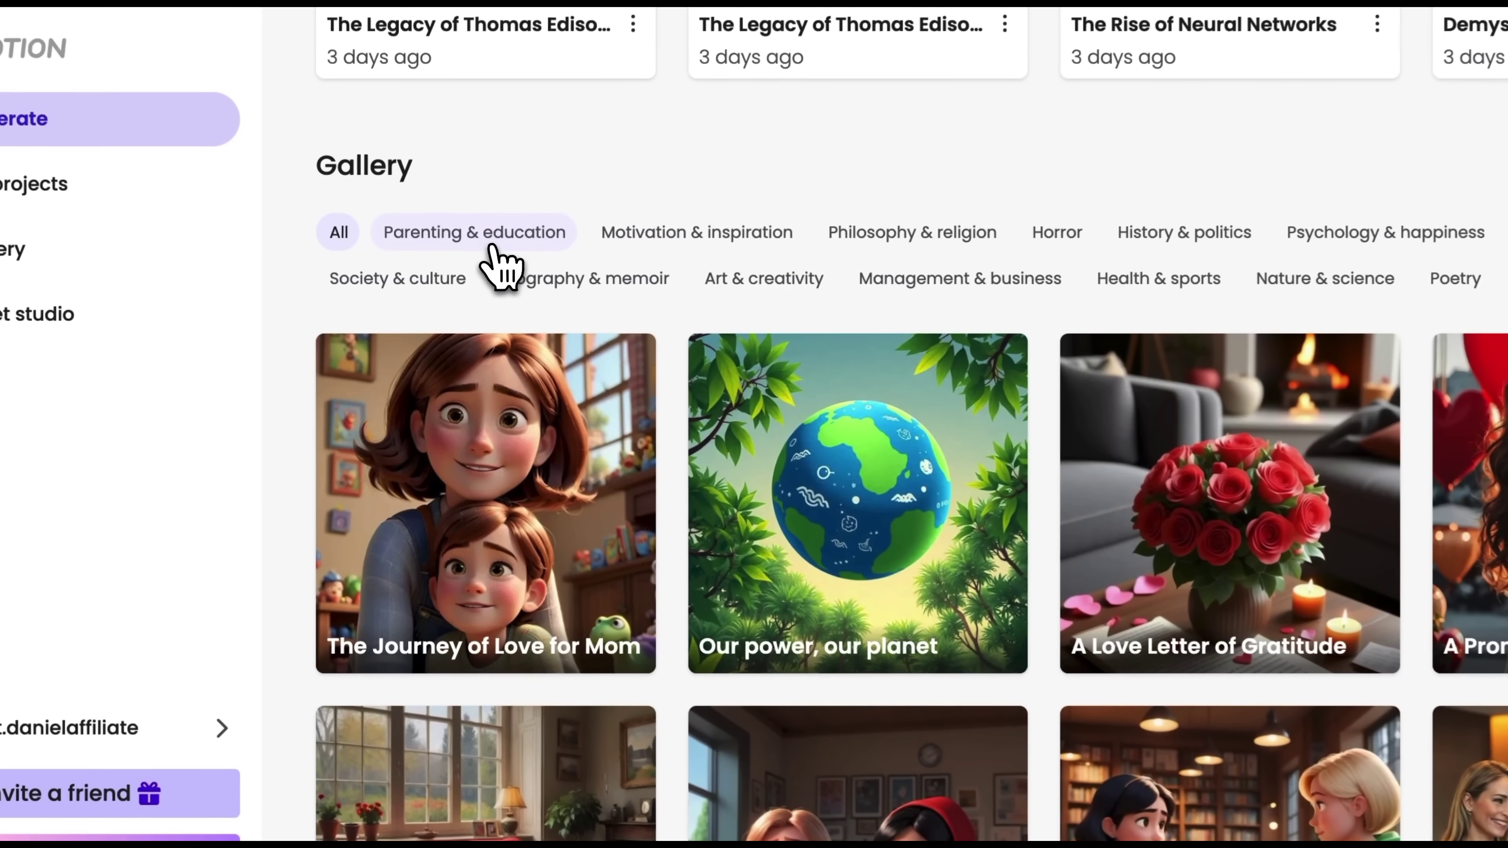
left_click(475, 276)
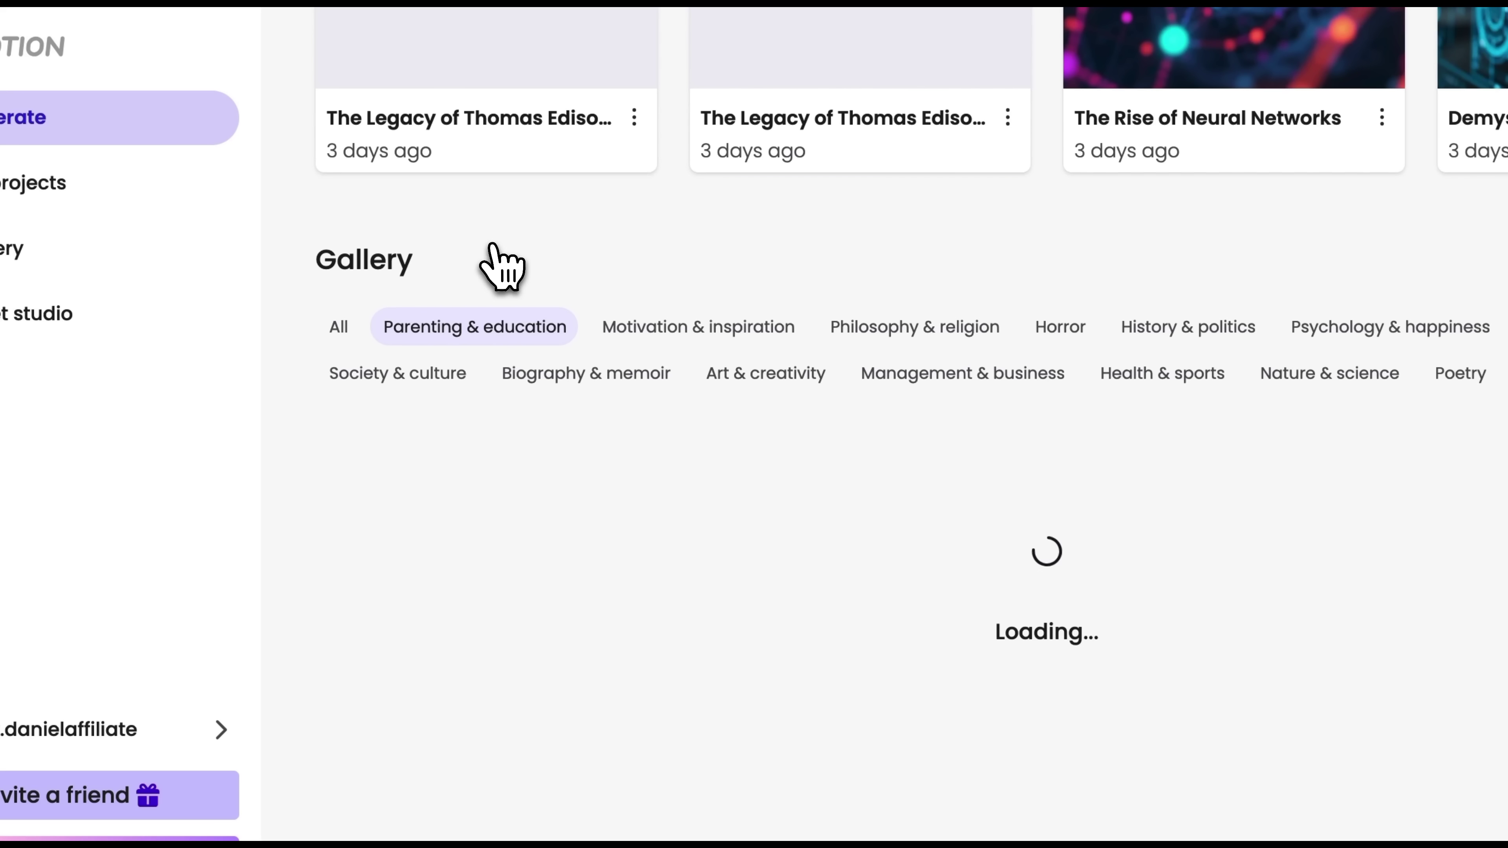
scroll(505, 262, "down", 2)
left_click(658, 244)
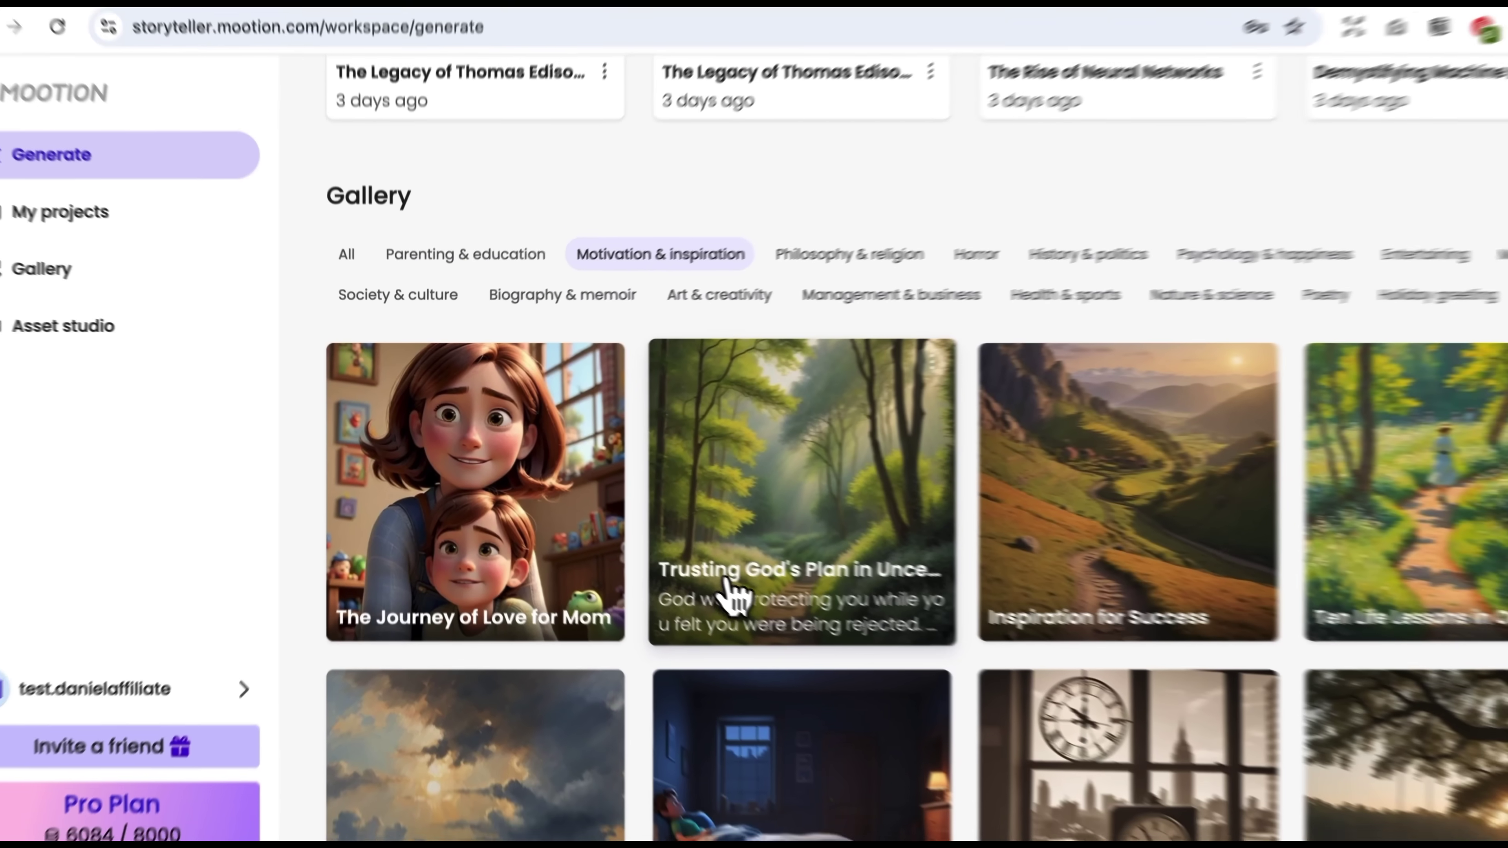
scroll(765, 579, "down", 5)
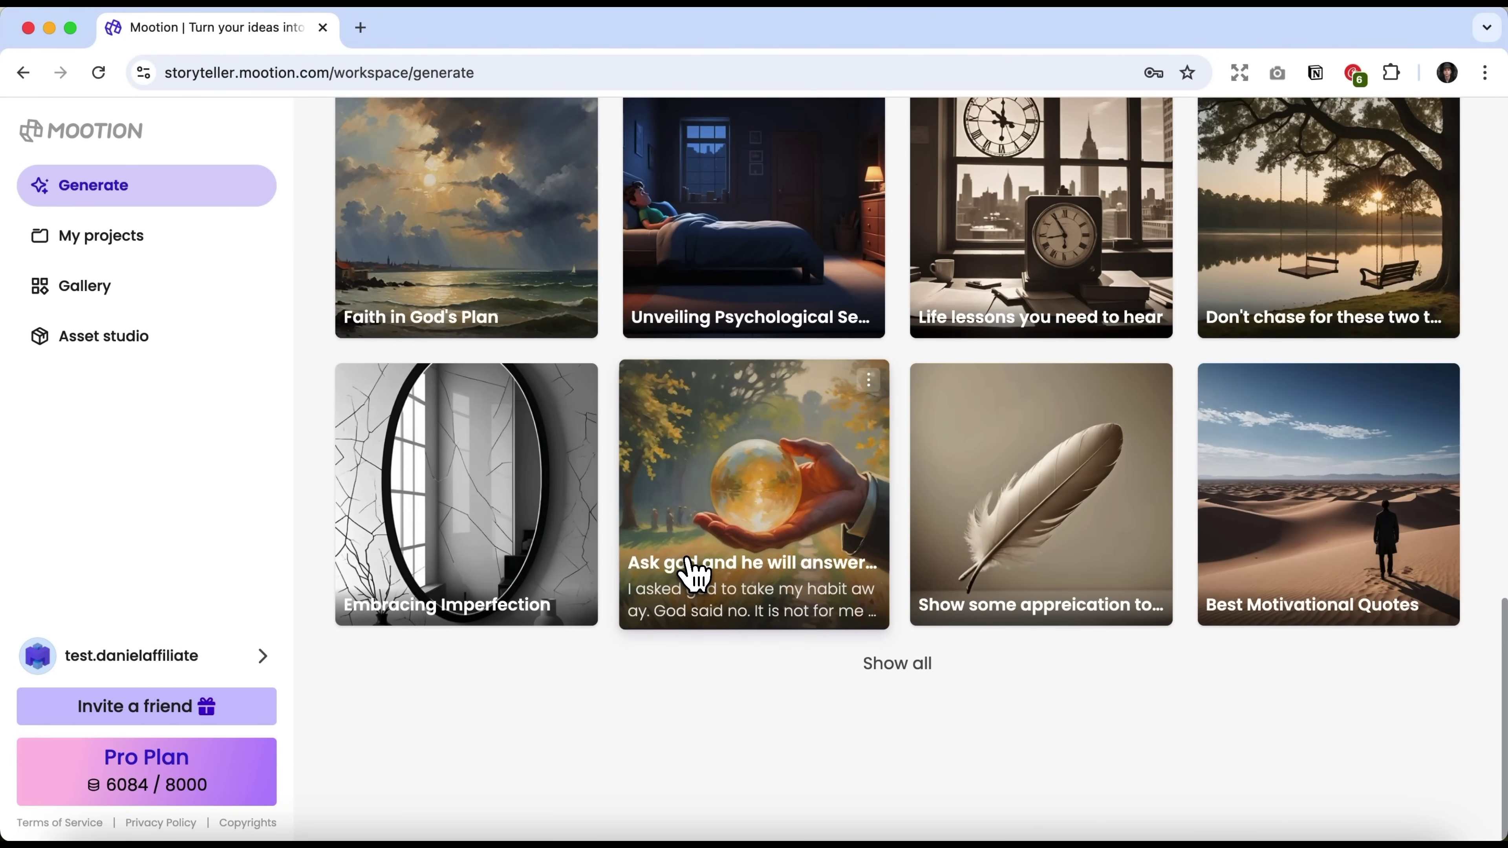
scroll(694, 572, "up", 6)
scroll(694, 573, "up", 15)
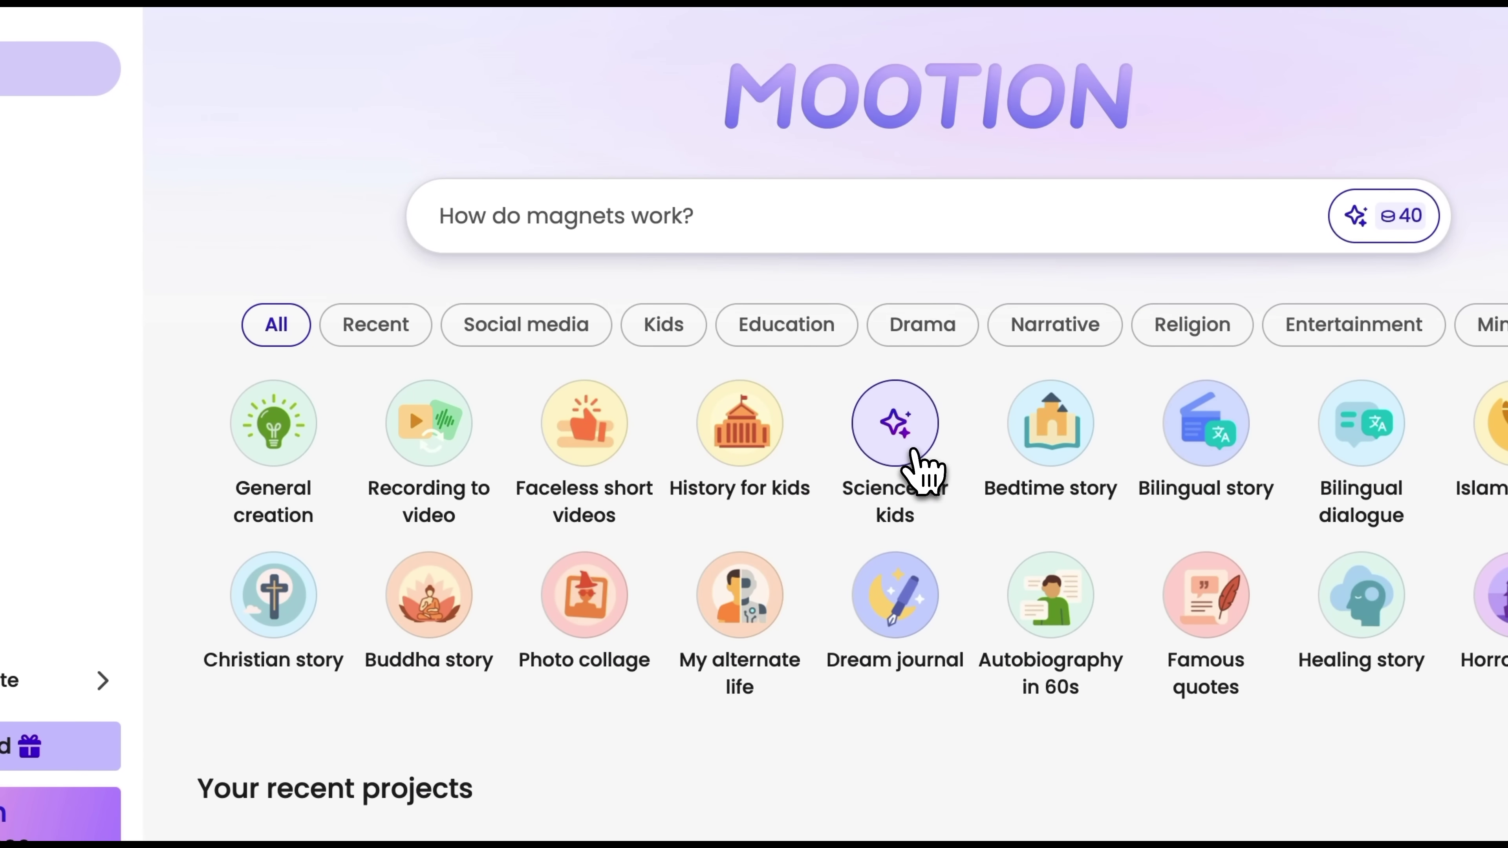
Start a Science for kids video asking 'Why is sky blue?' in the Minimalist visual style.
left_click(913, 452)
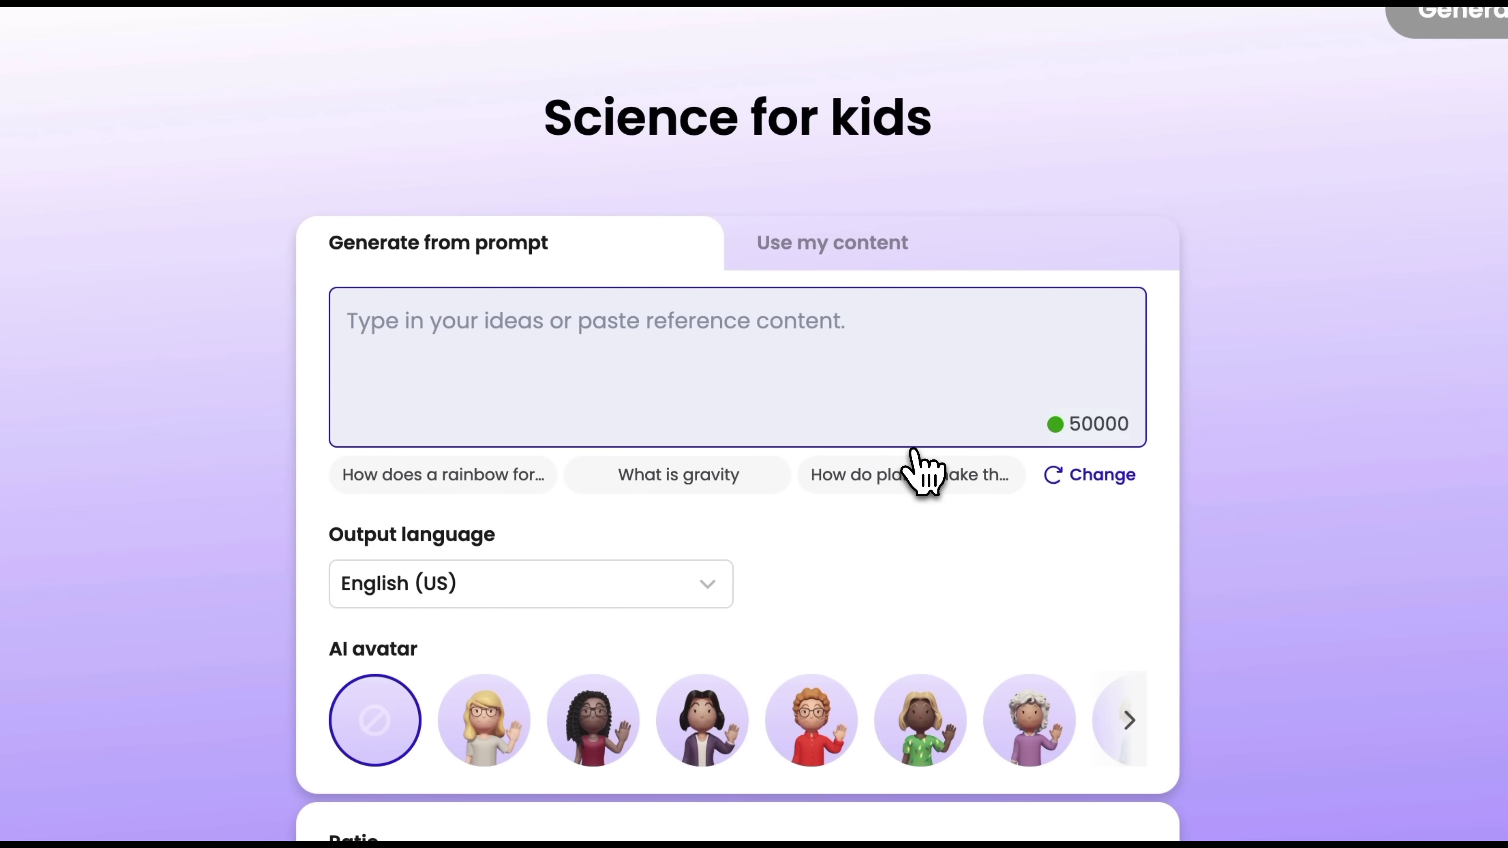
type("W")
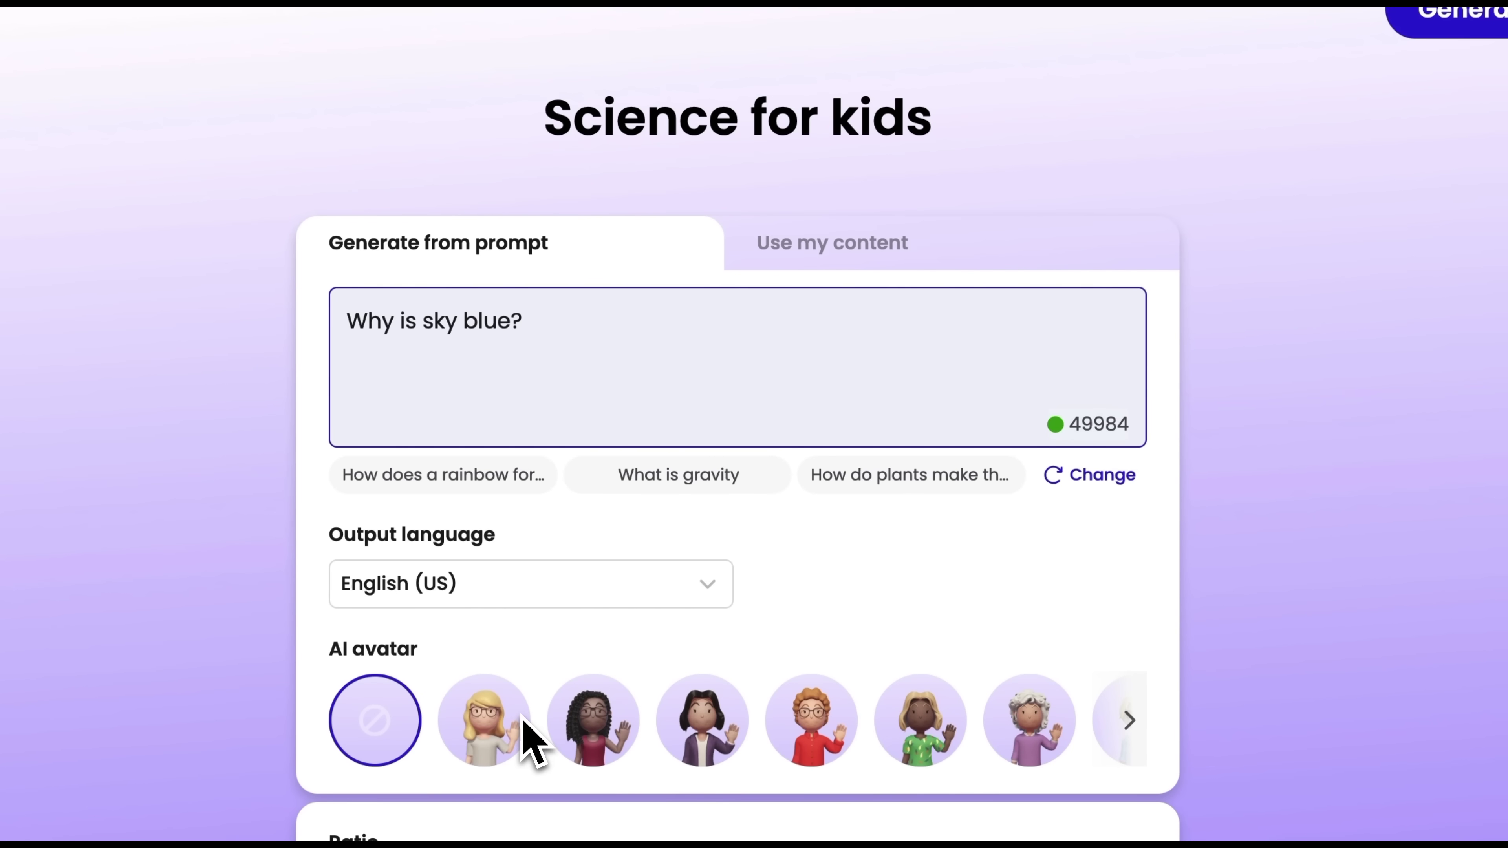
scroll(532, 739, "down", 3)
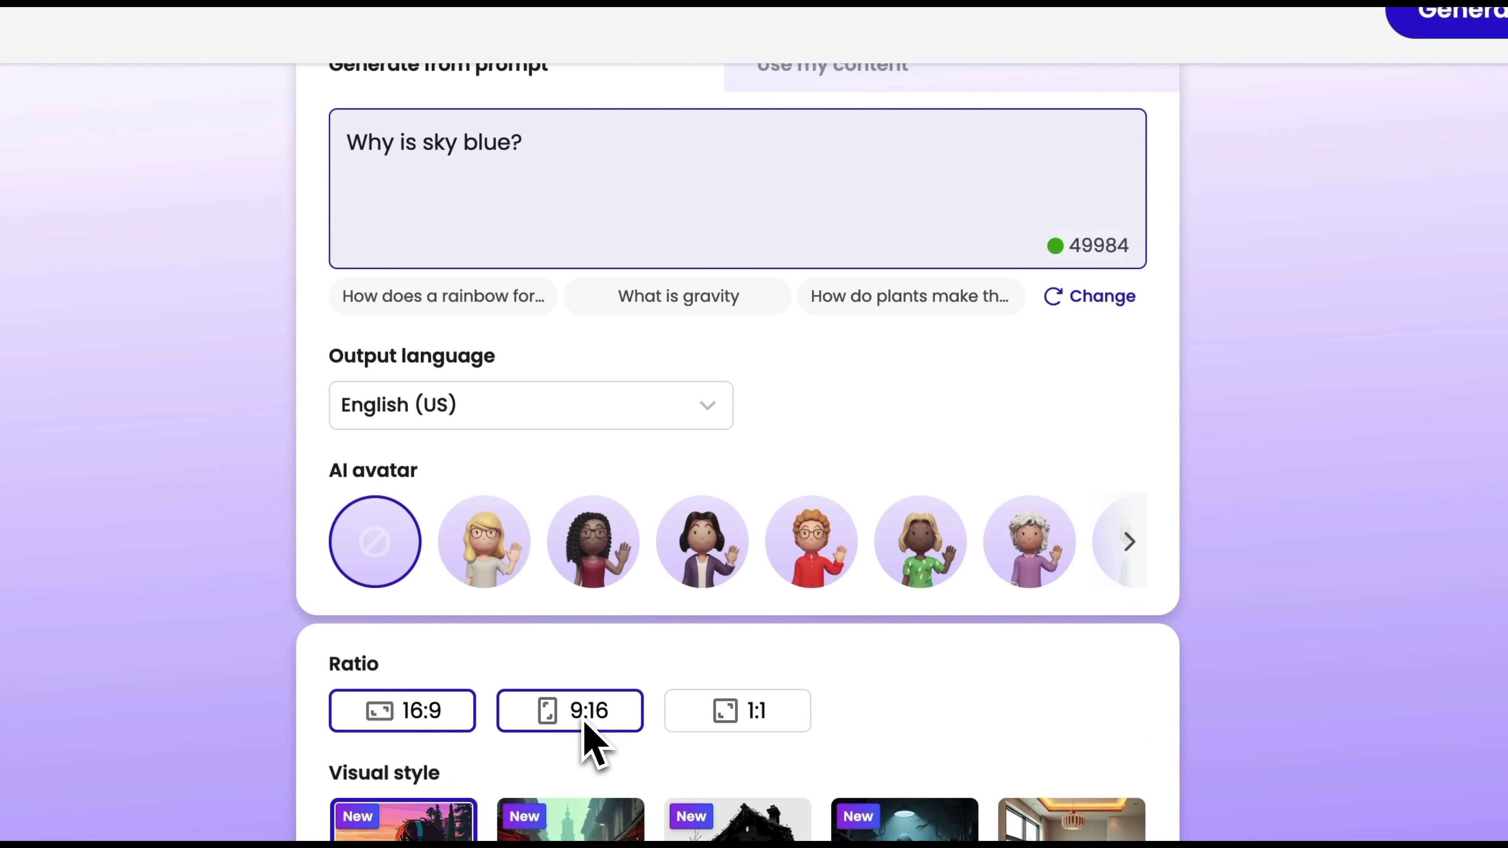
scroll(588, 740, "down", 4)
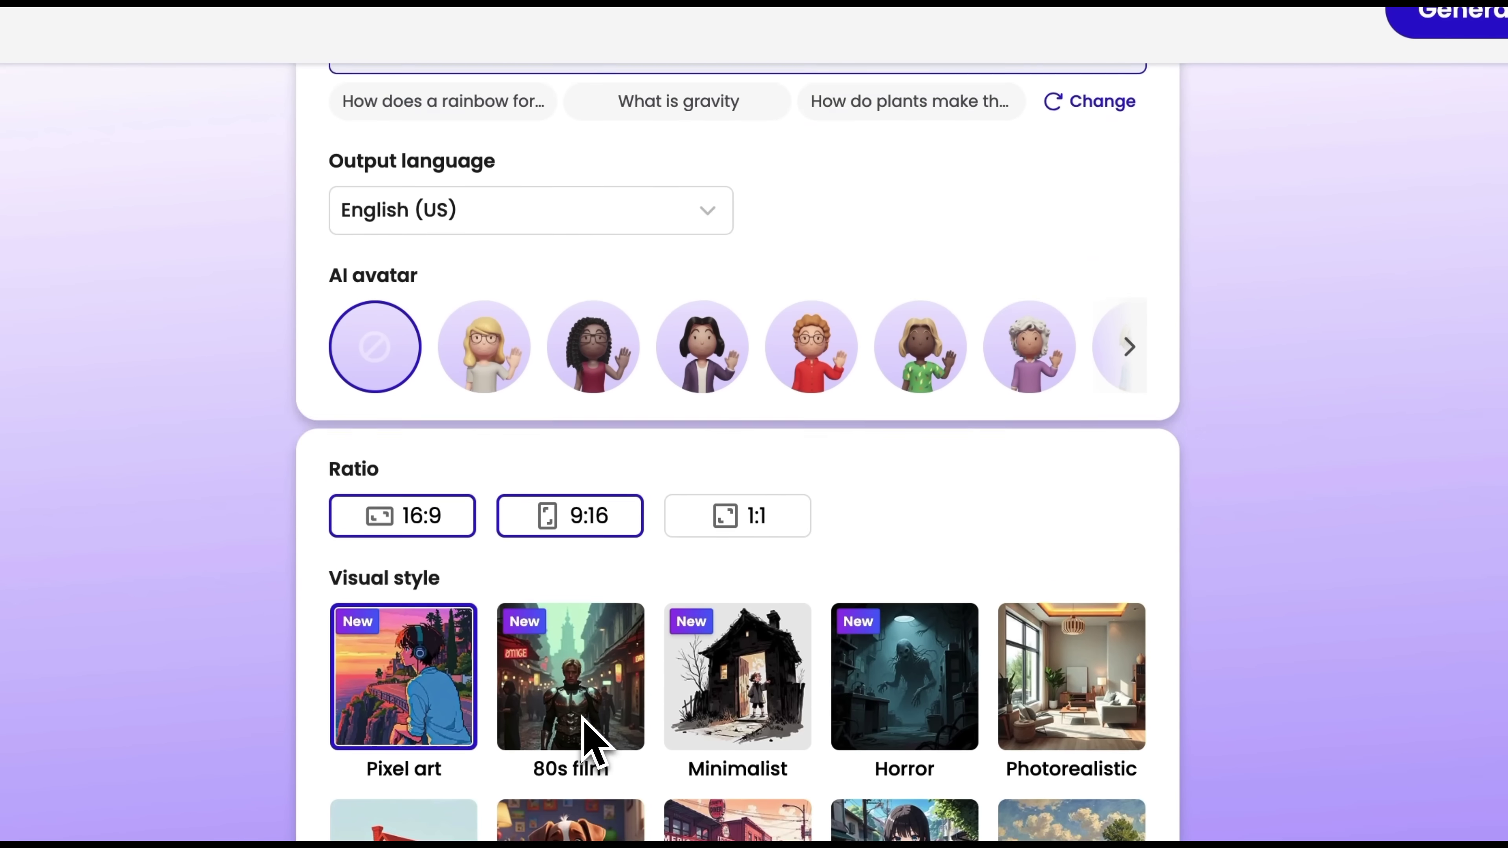
left_click(724, 671)
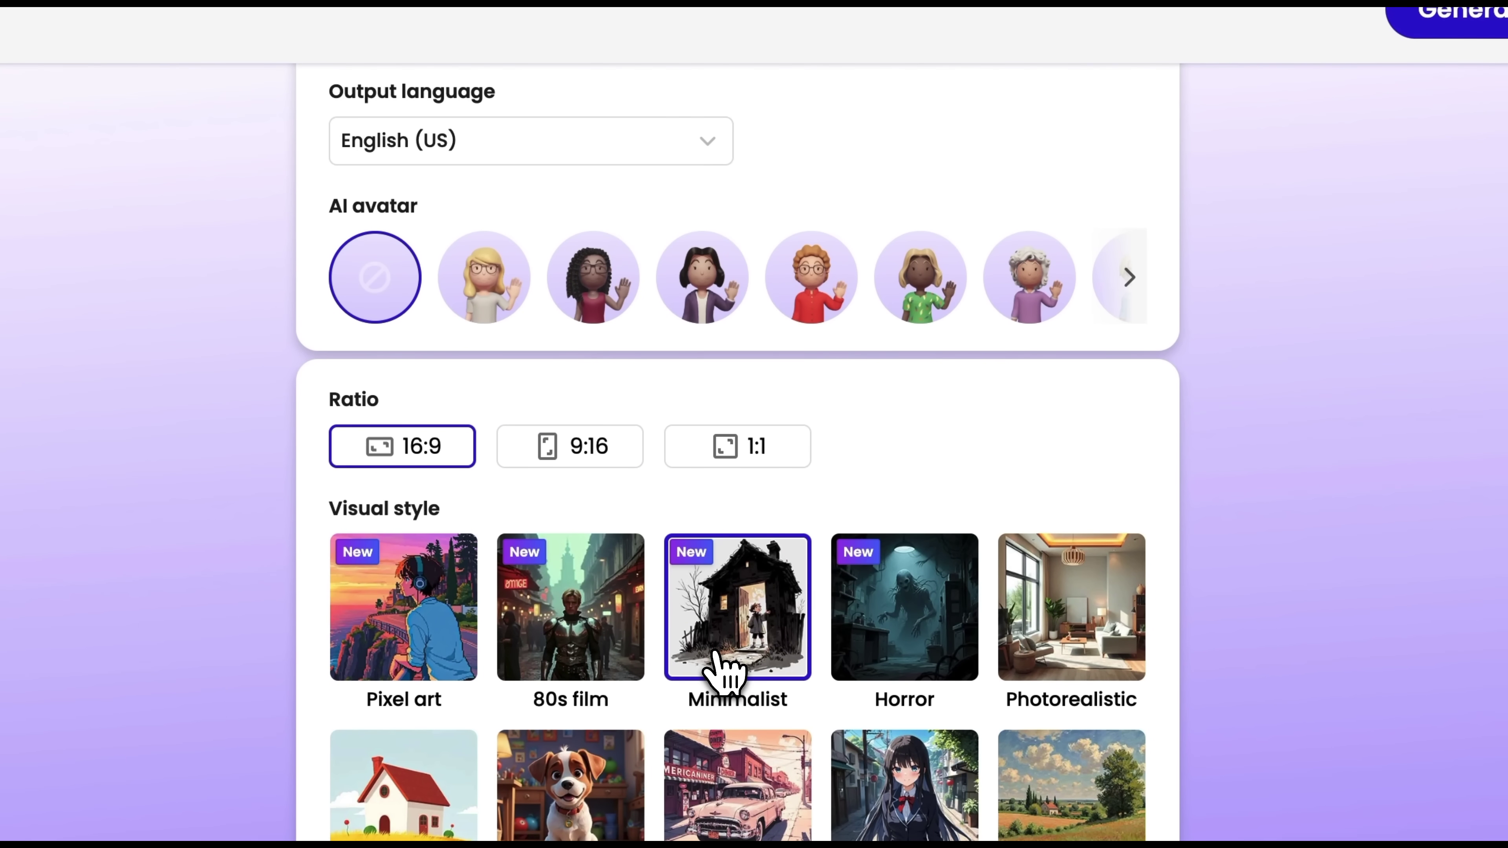
Check the Use my content script option, then return to Generate from prompt.
scroll(724, 671, "down", 5)
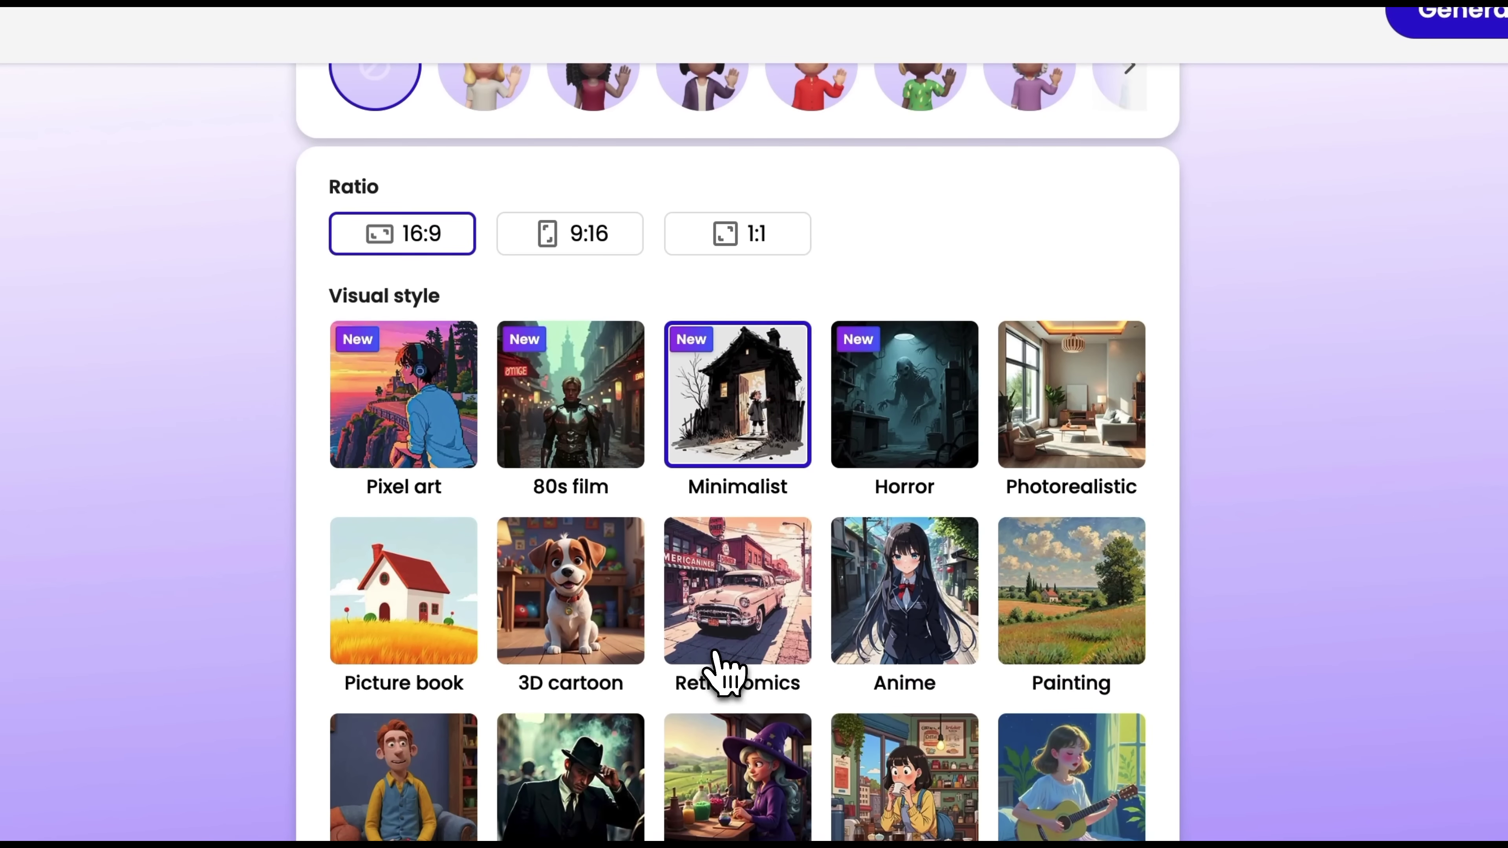
scroll(724, 671, "down", 3)
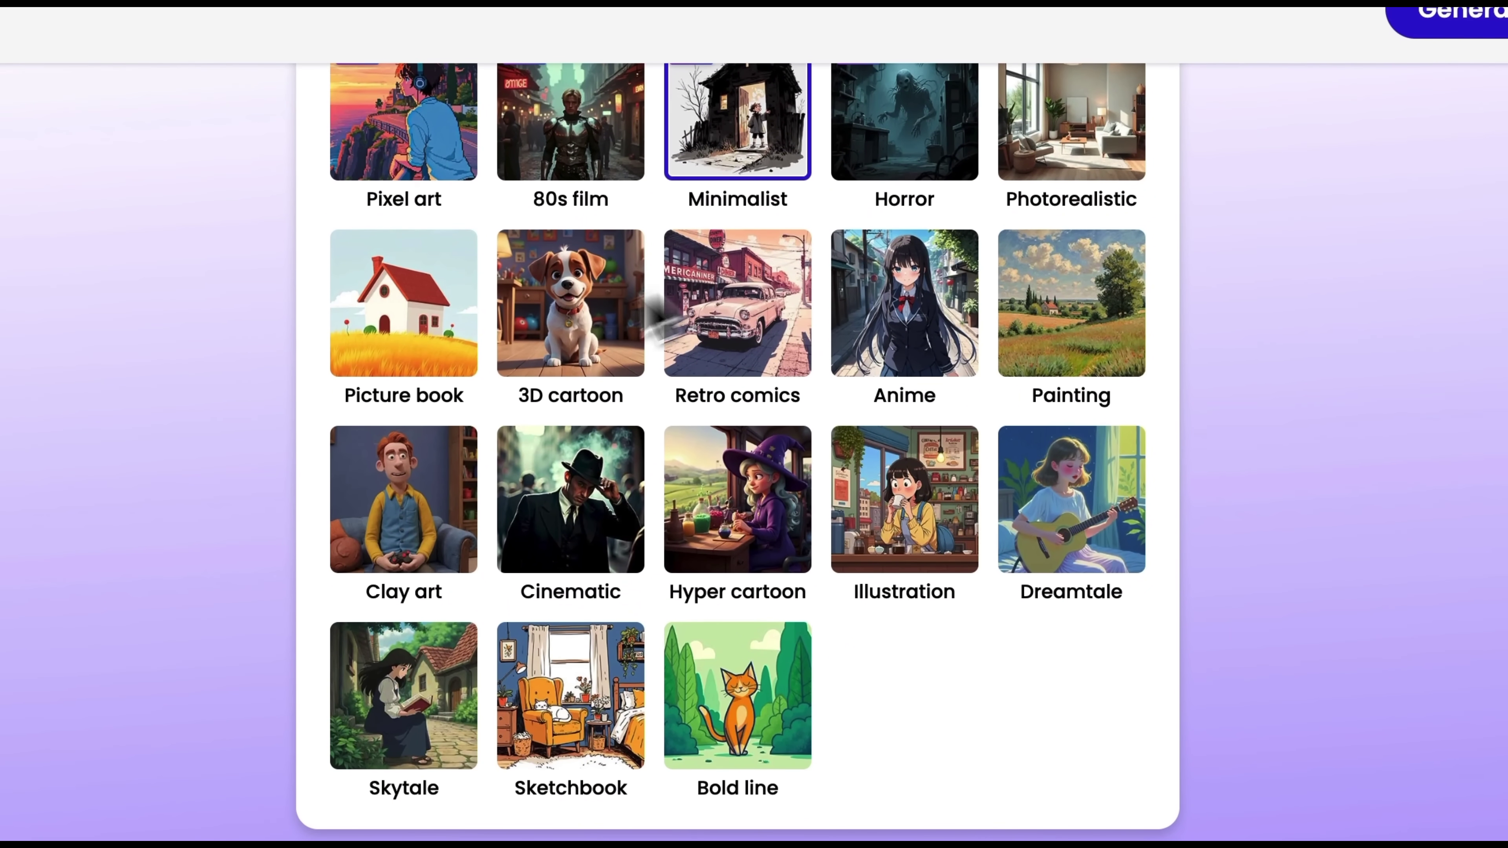
scroll(729, 488, "down", 2)
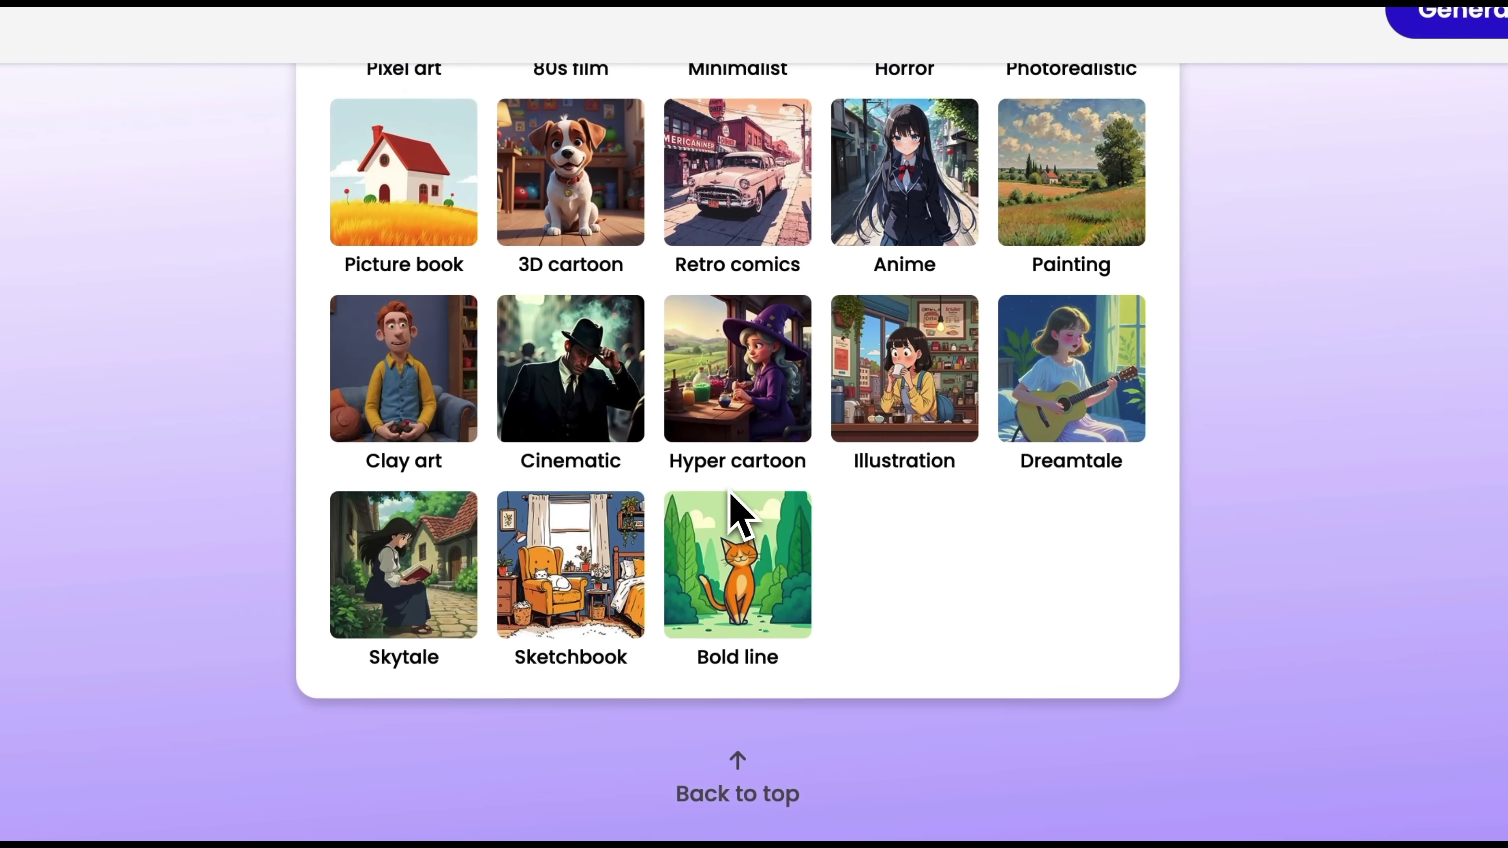
scroll(731, 491, "up", 10)
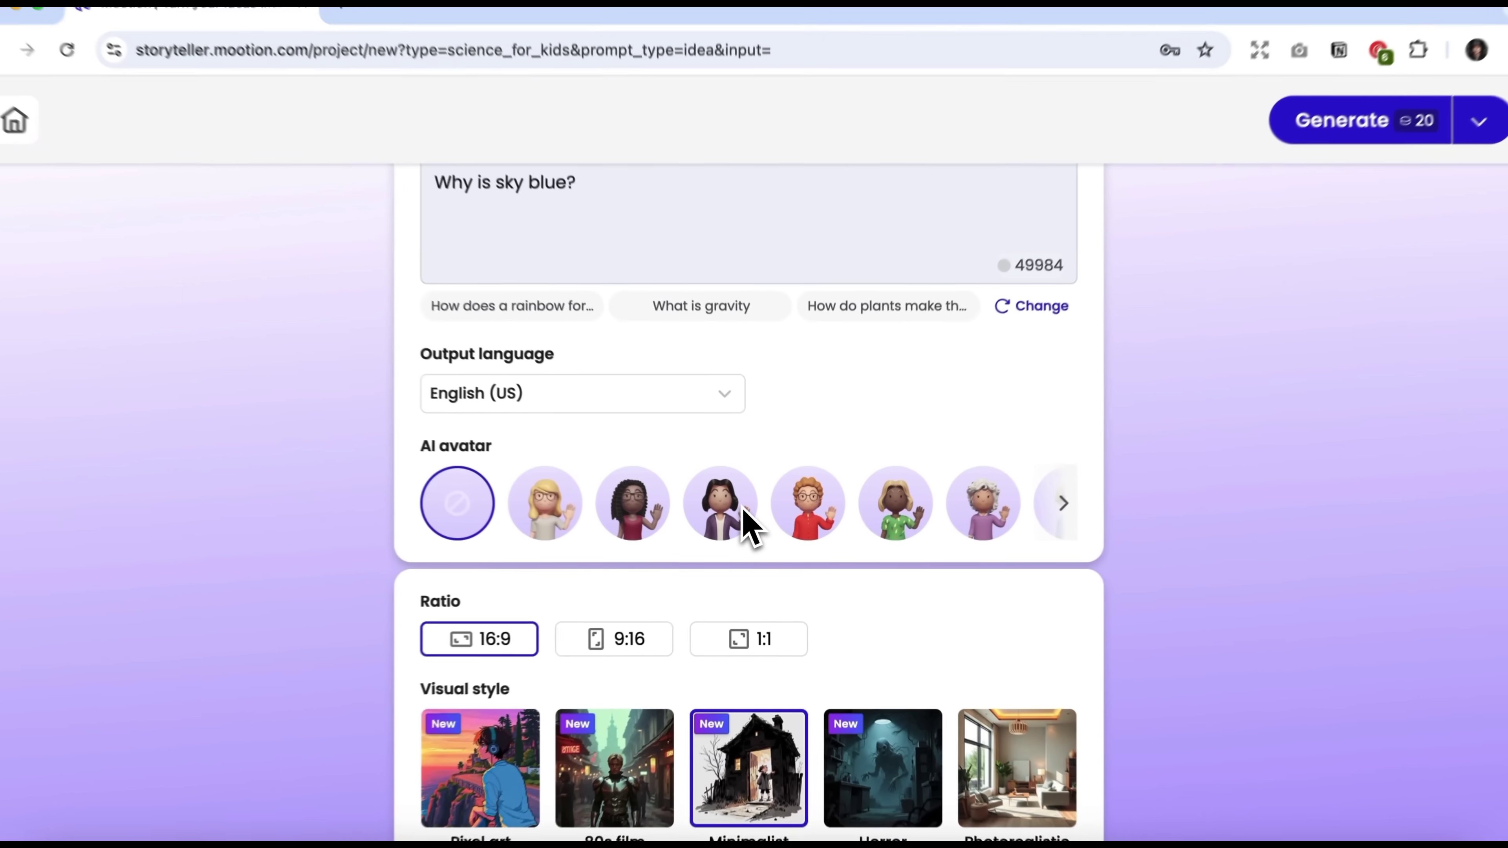
scroll(731, 499, "up", 3)
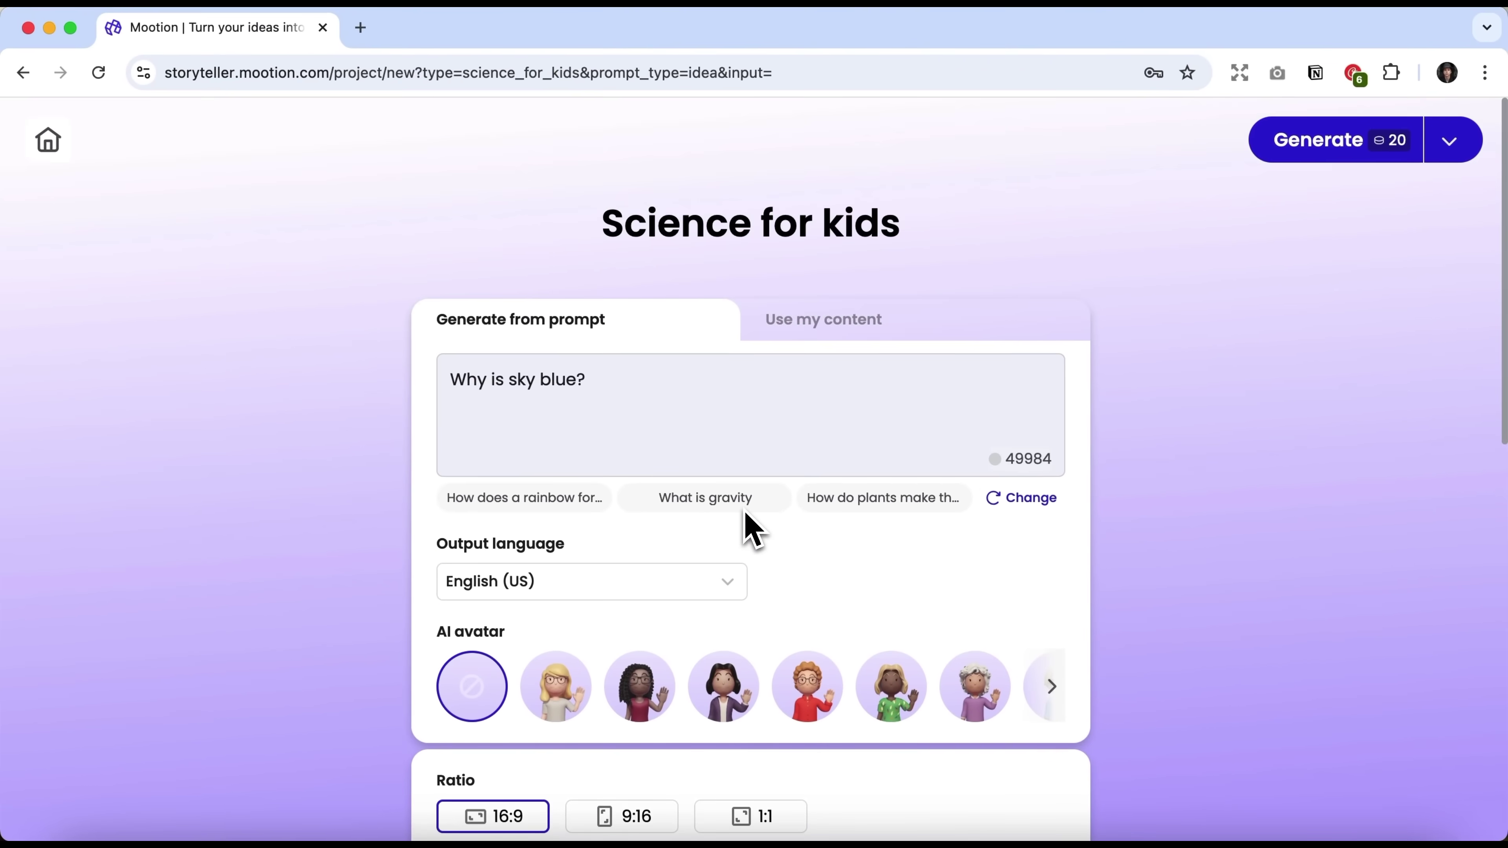
left_click(812, 324)
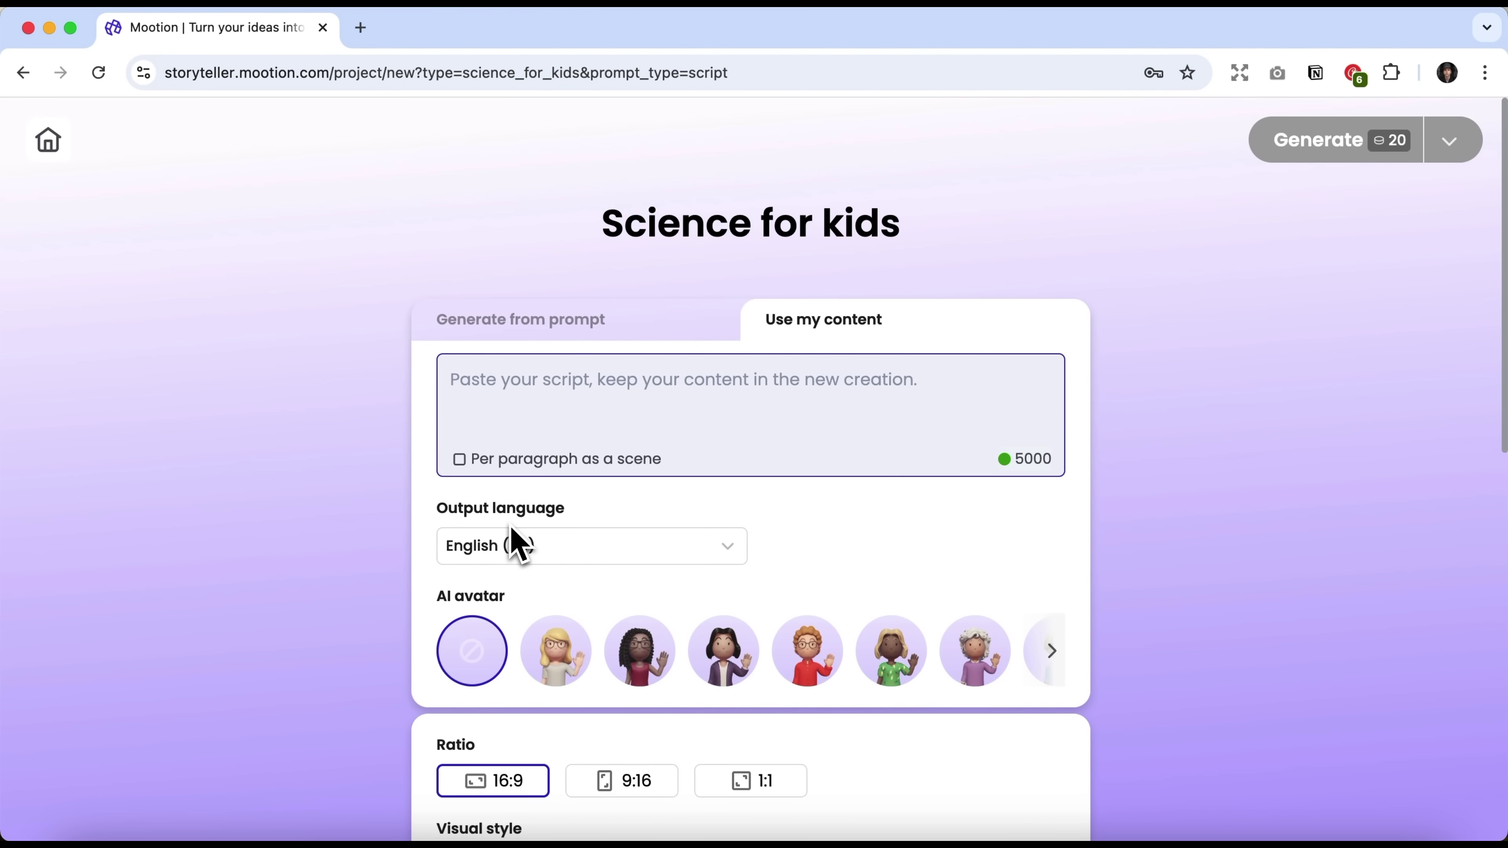
scroll(513, 534, "down", 7)
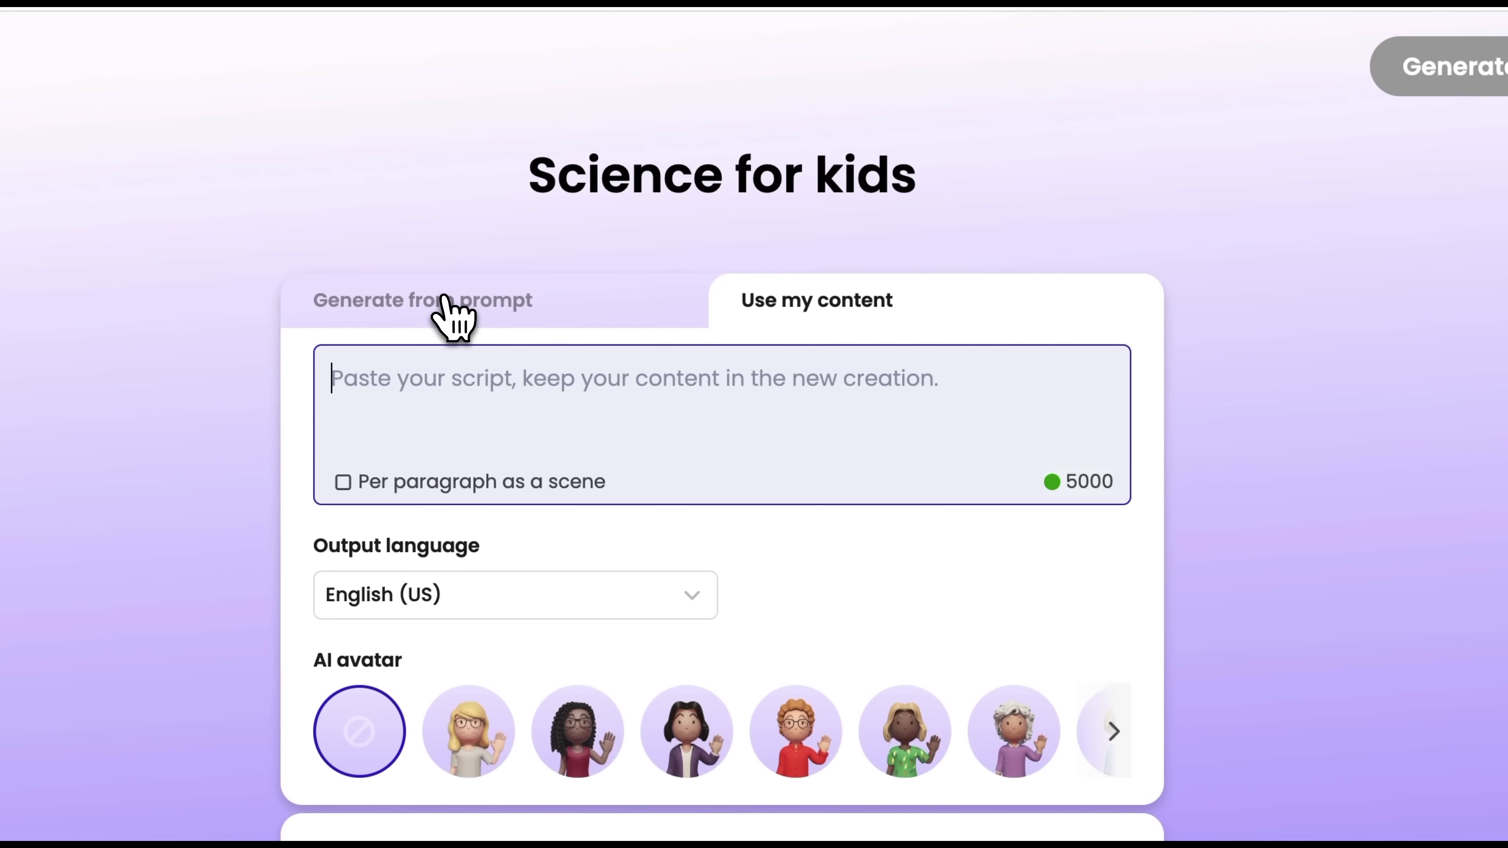
left_click(448, 303)
Generate 'The Science Behind a Blue Sky' storyboard, review its 20 scenes, and continue to compositing.
left_click(1290, 143)
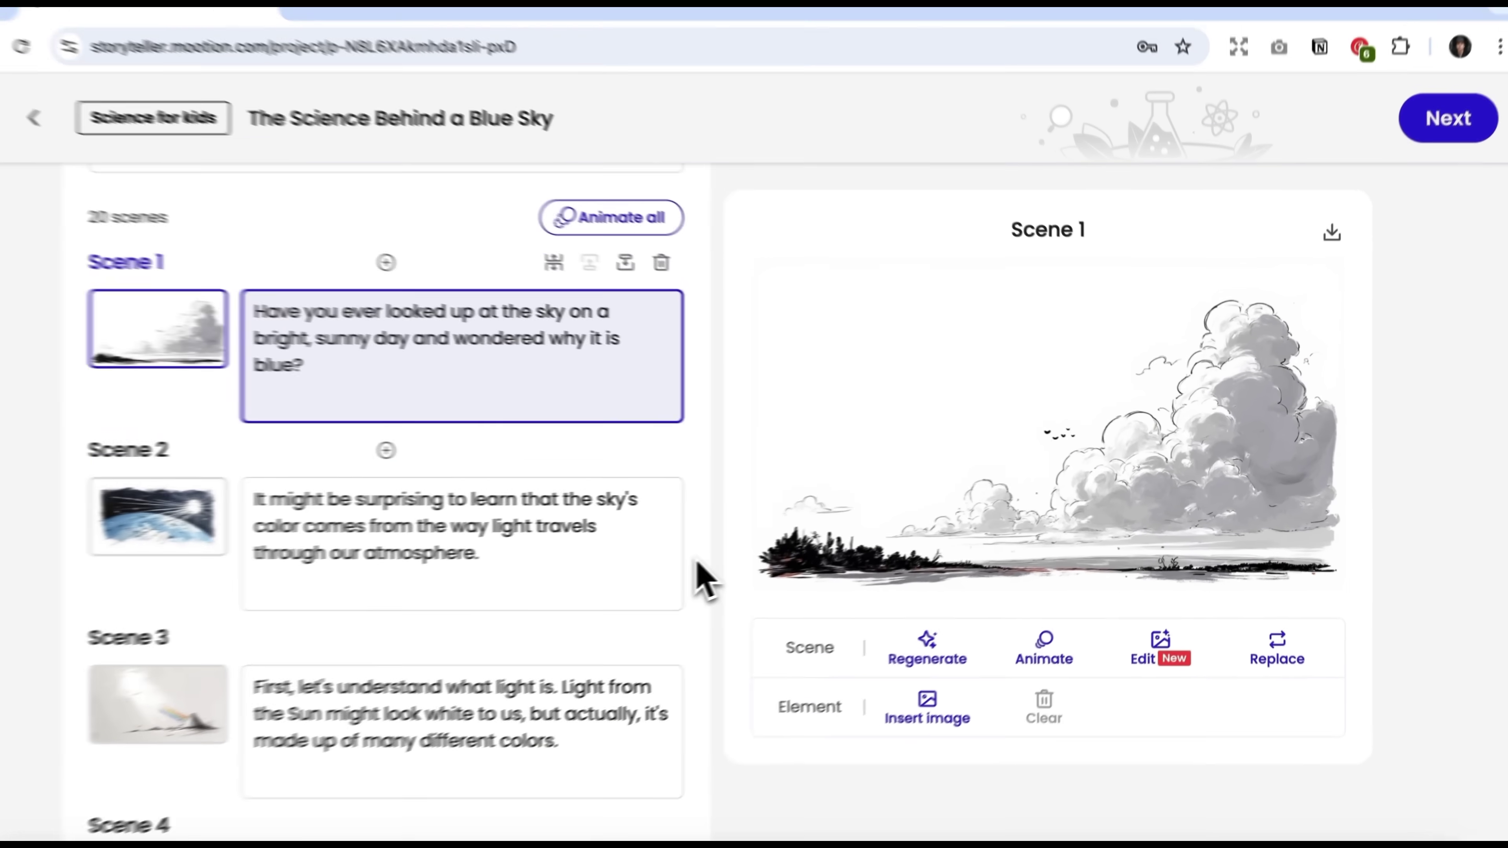
scroll(585, 600, "down", 3)
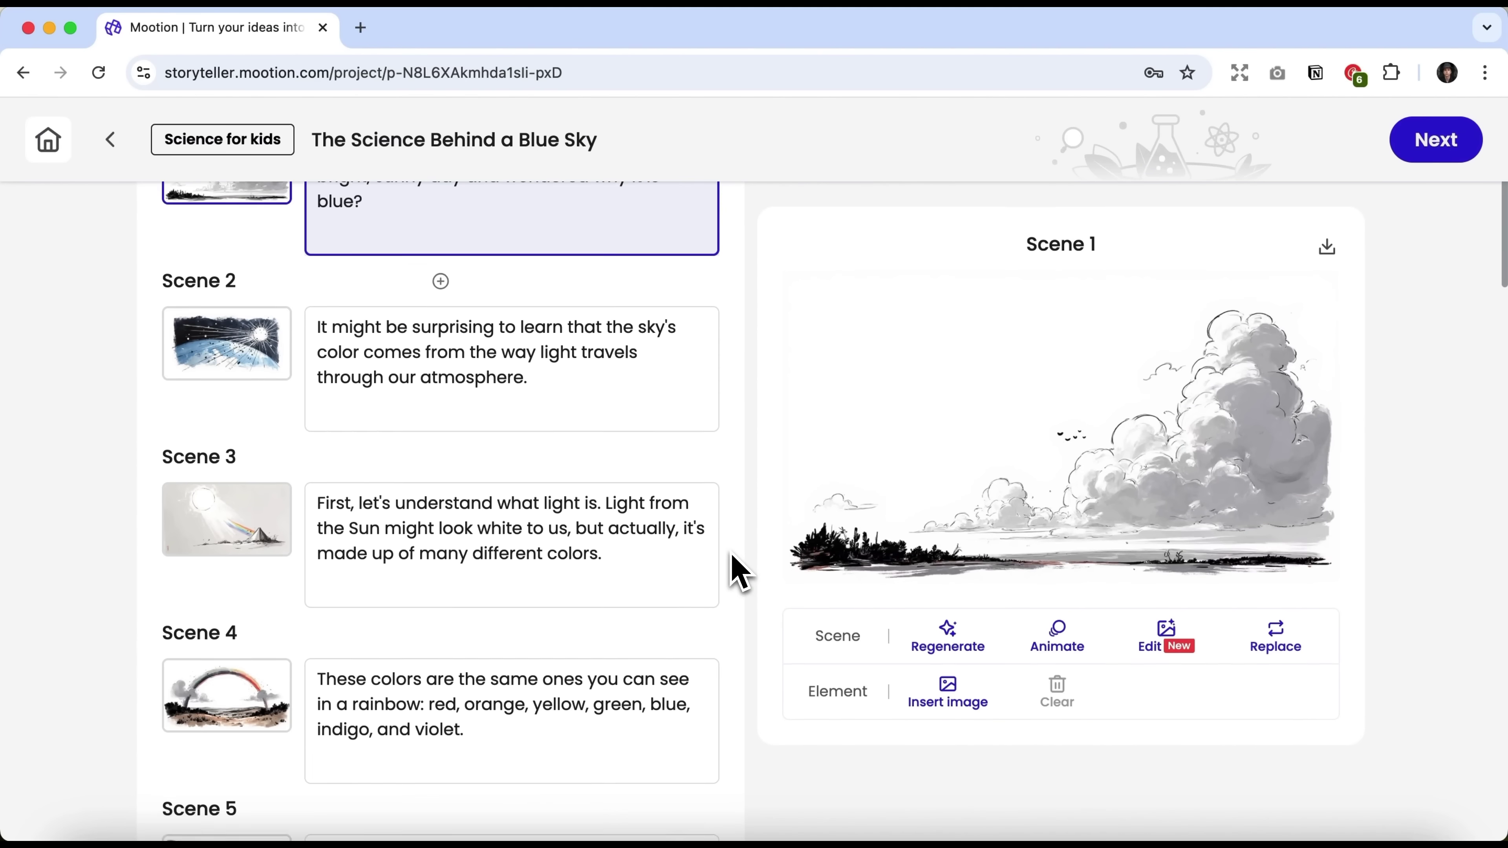
scroll(734, 558, "down", 4)
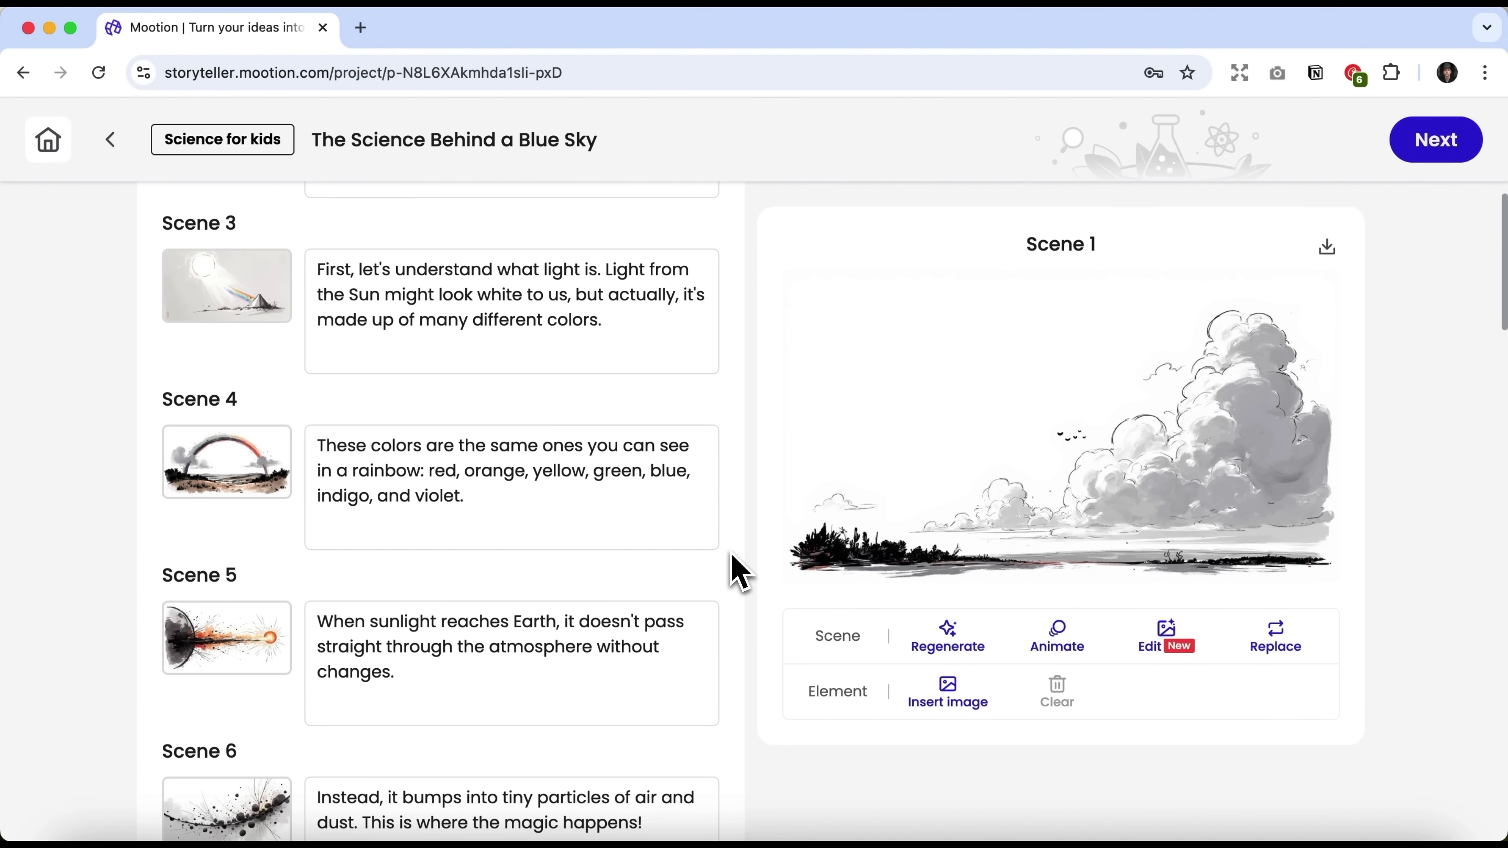
scroll(739, 572, "down", 8)
scroll(739, 572, "down", 10)
scroll(739, 573, "down", 8)
scroll(739, 572, "down", 12)
scroll(739, 573, "down", 7)
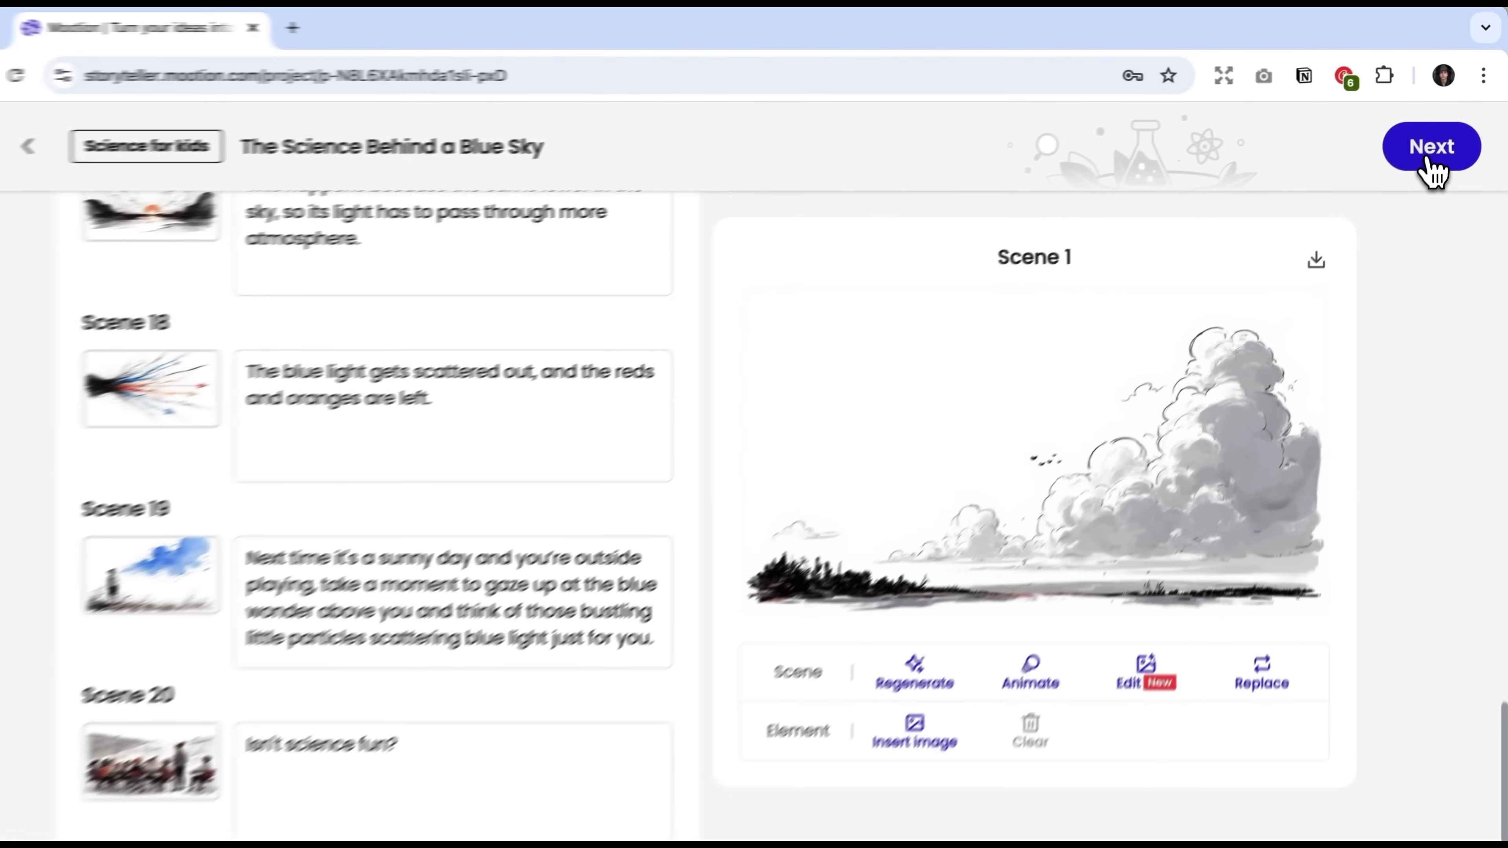
left_click(1432, 152)
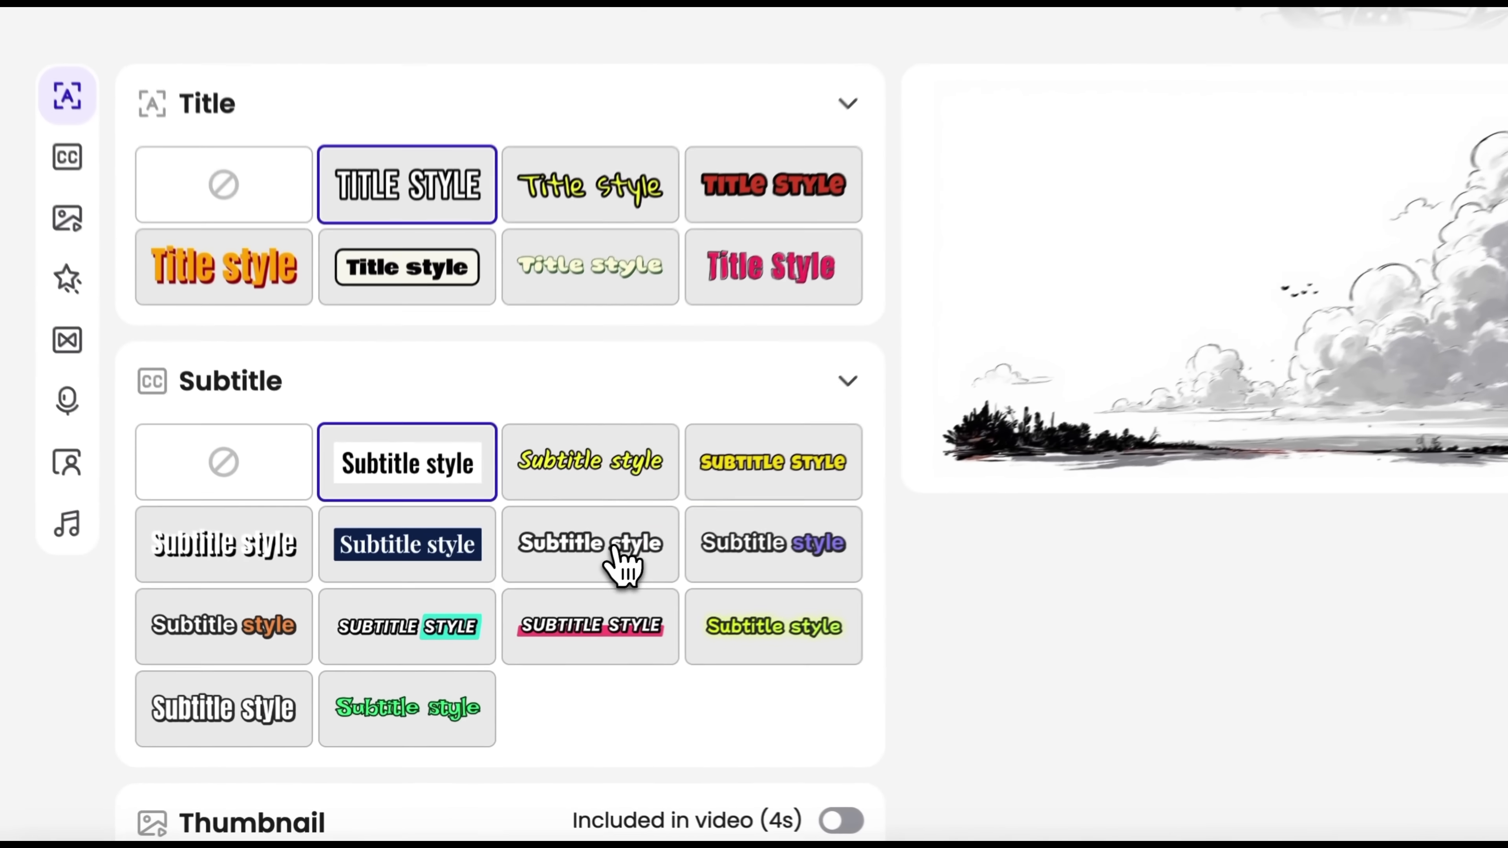
Pick a different subtitle style and review the title, effects and transition settings.
left_click(562, 579)
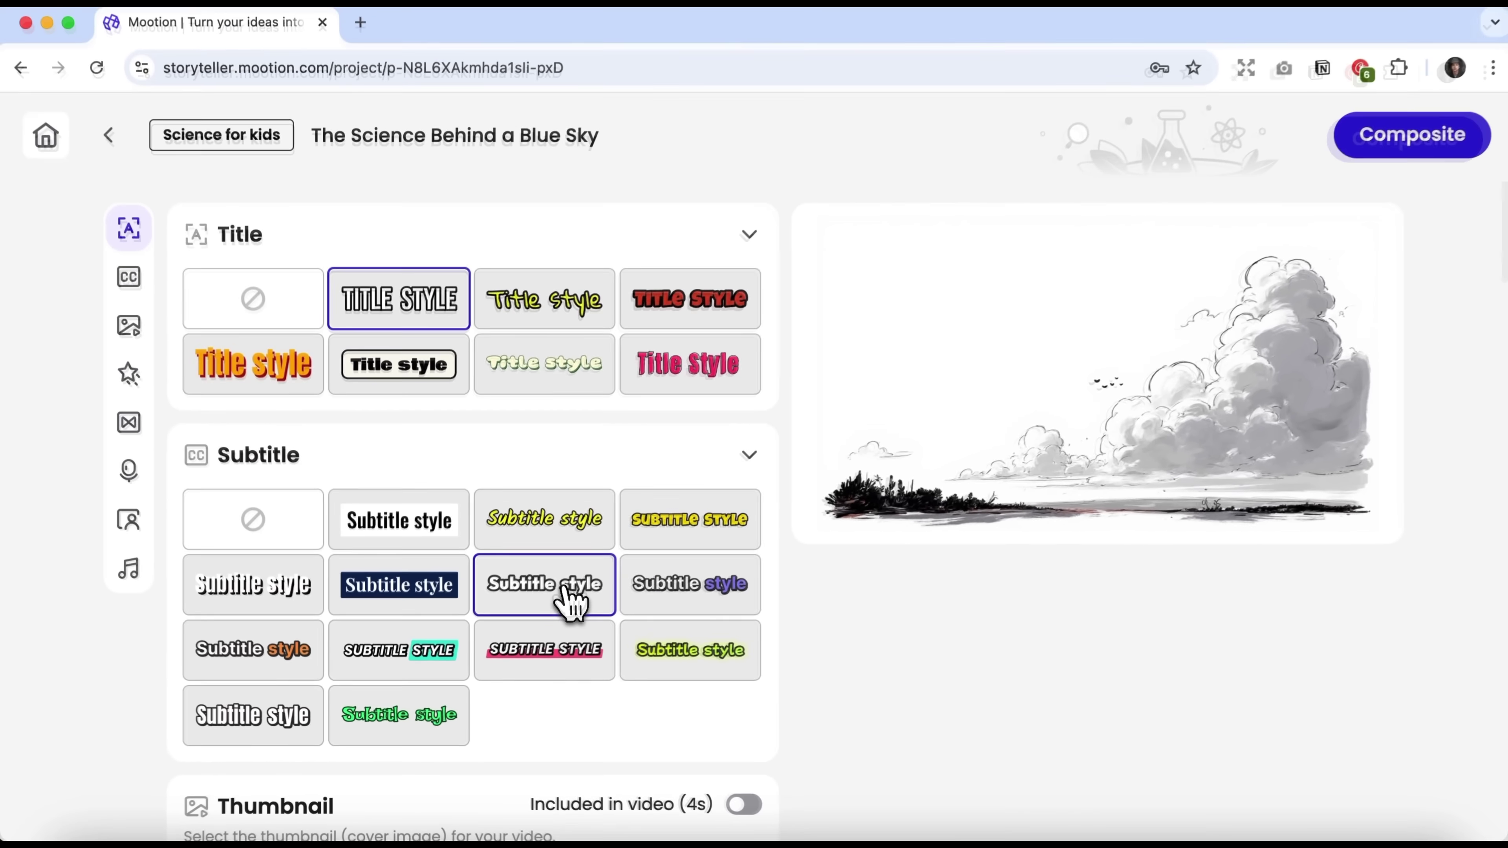
scroll(629, 564, "down", 4)
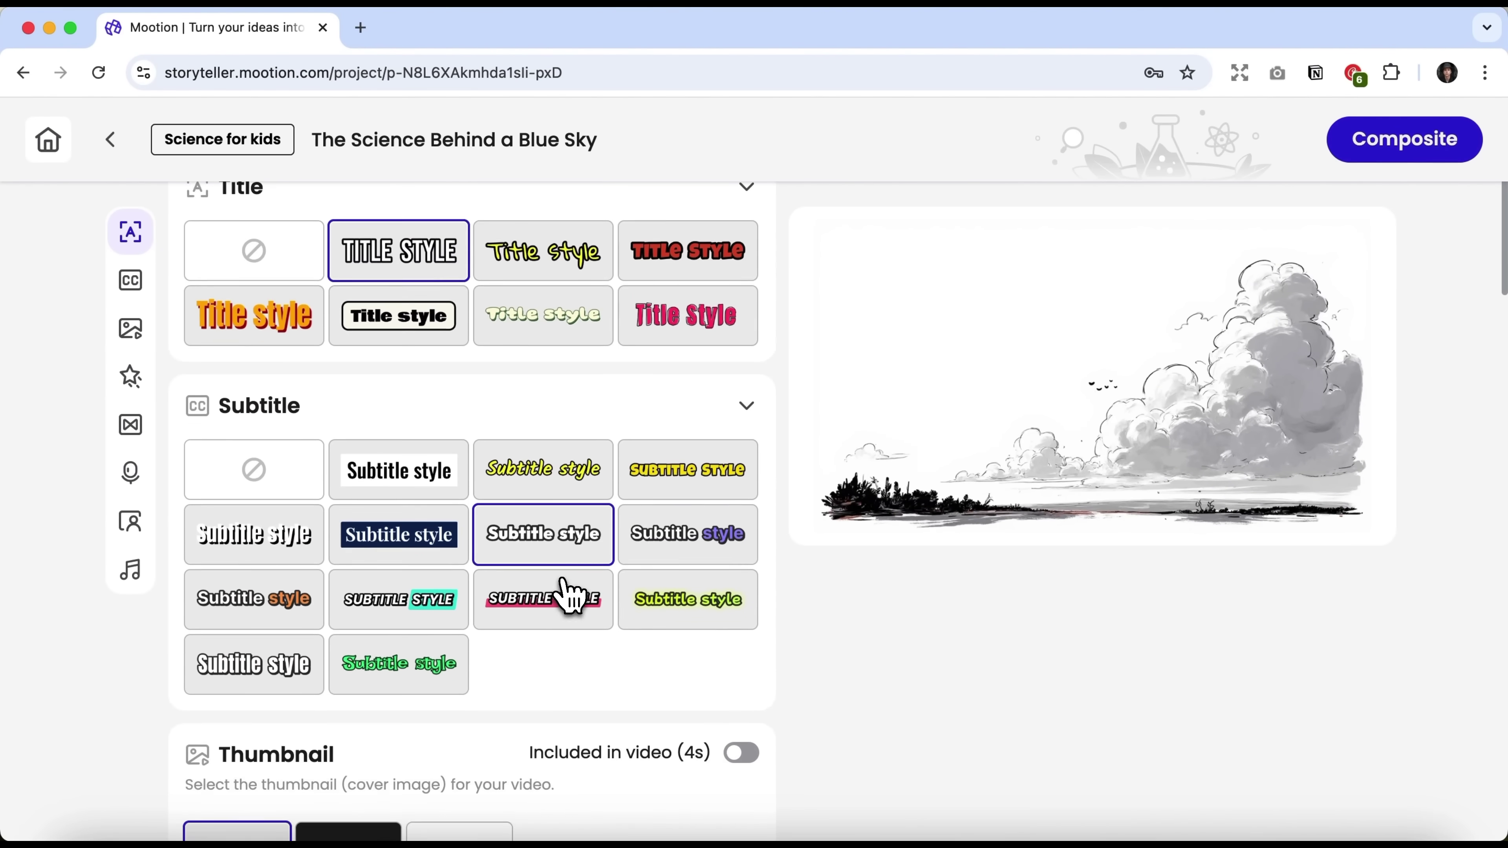
scroll(569, 596, "down", 5)
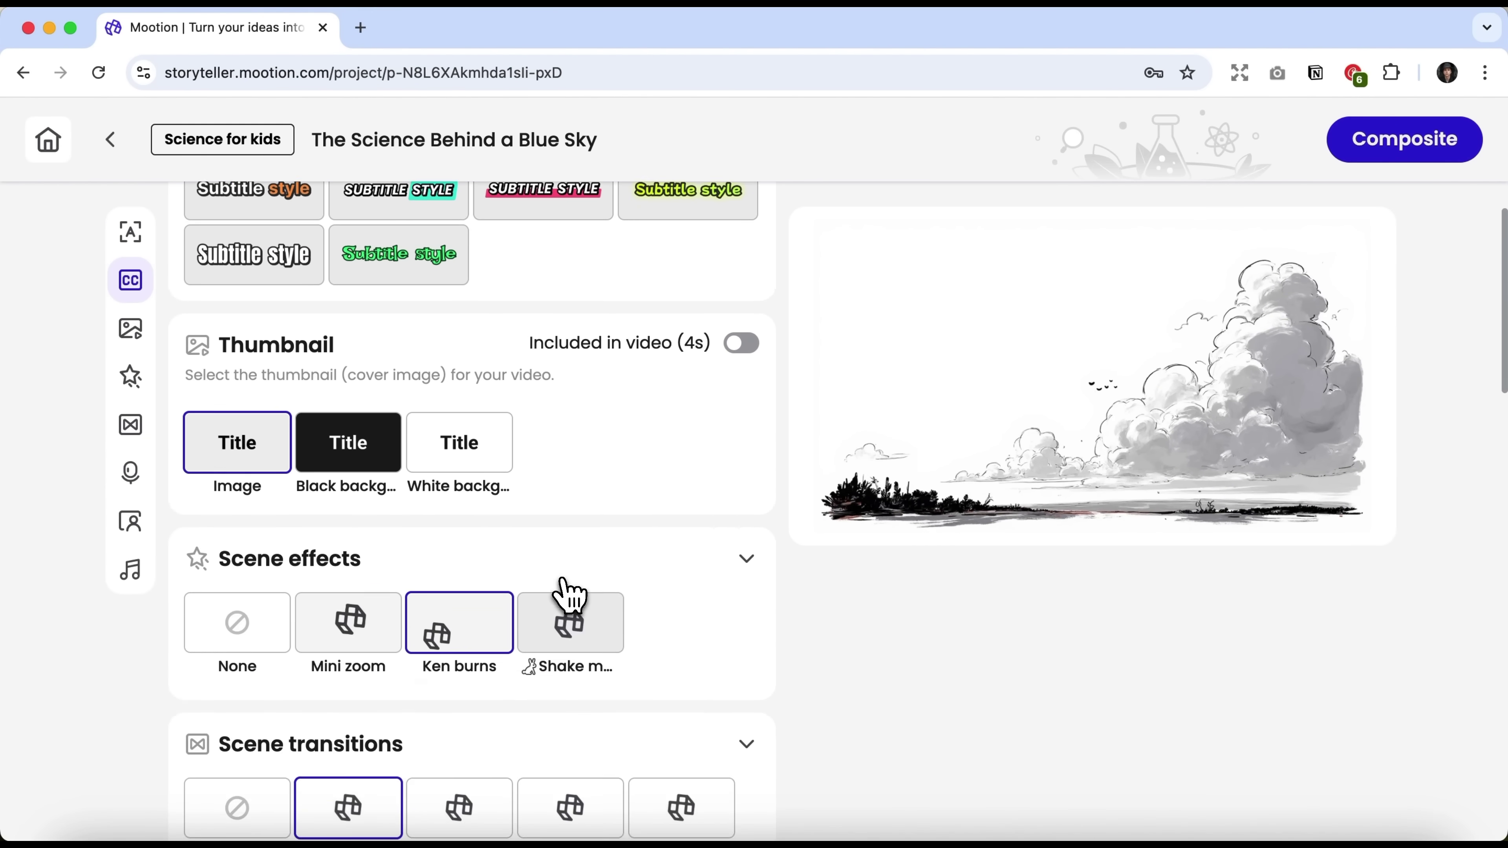
scroll(569, 595, "down", 2)
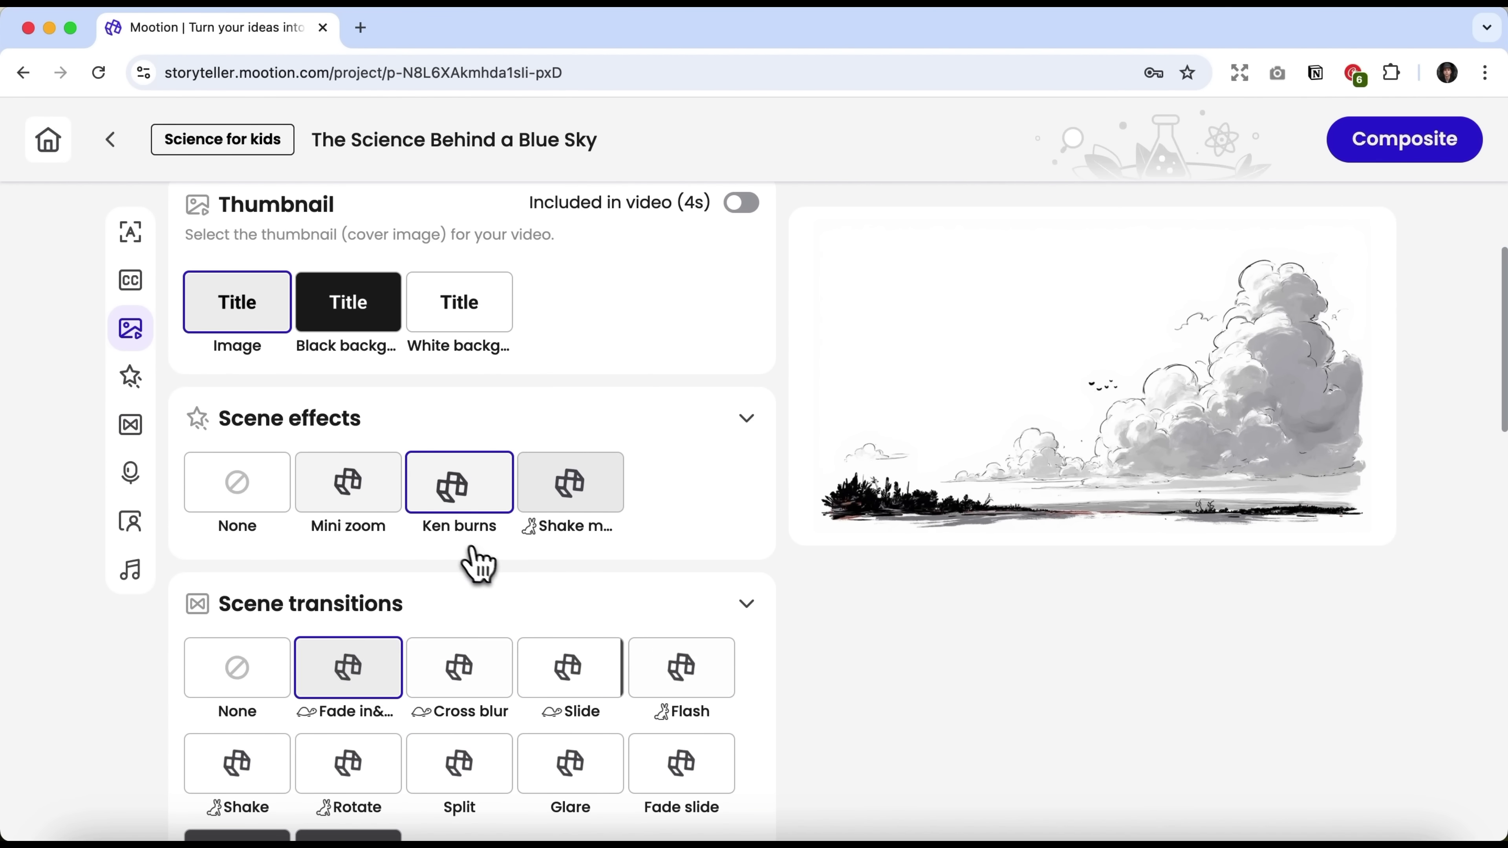
scroll(486, 568, "down", 3)
scroll(491, 570, "down", 1)
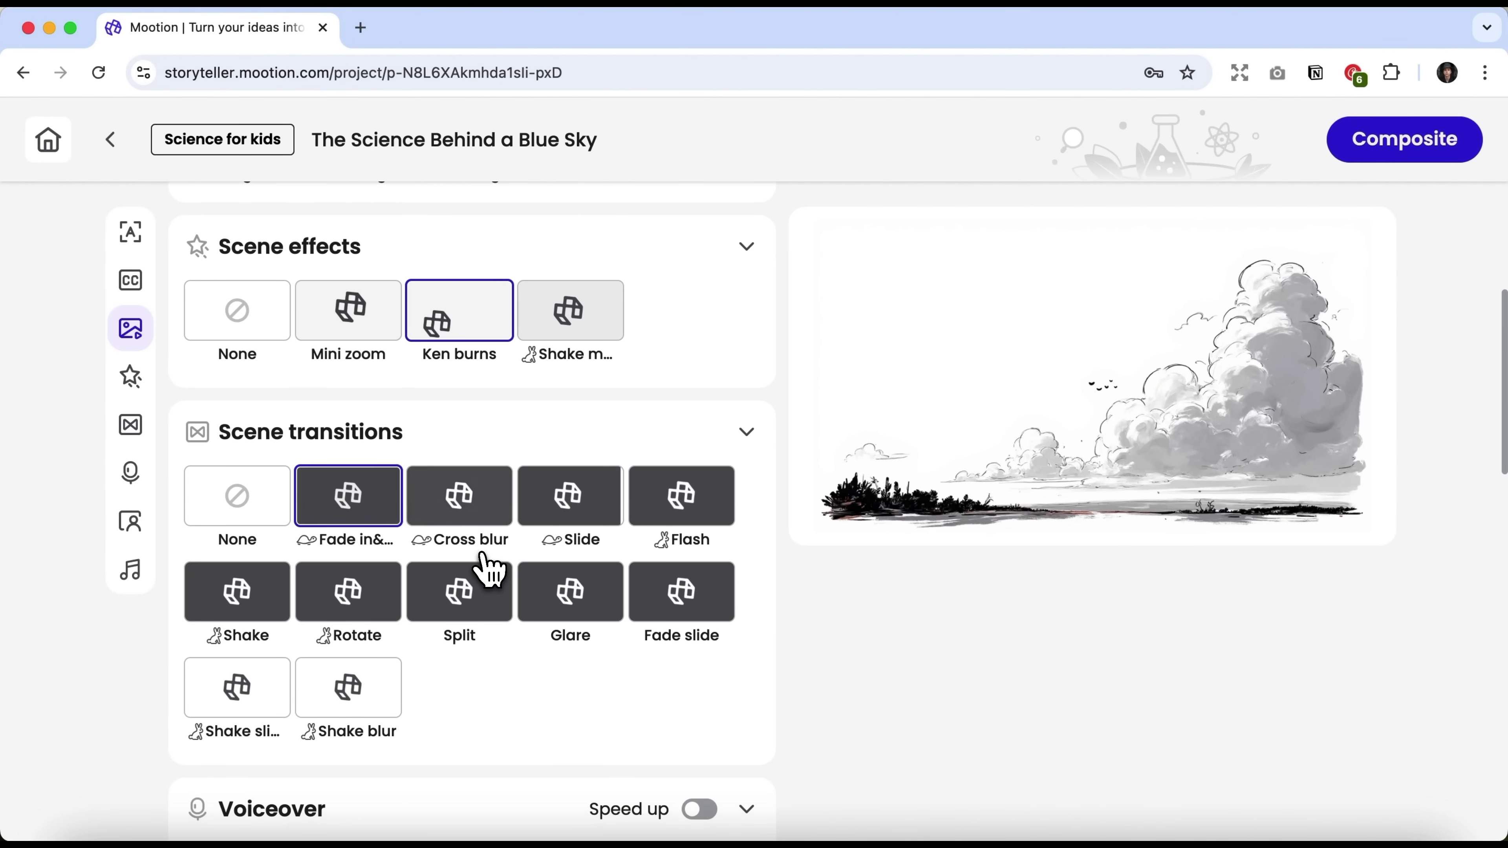
scroll(490, 570, "down", 3)
scroll(491, 570, "down", 1)
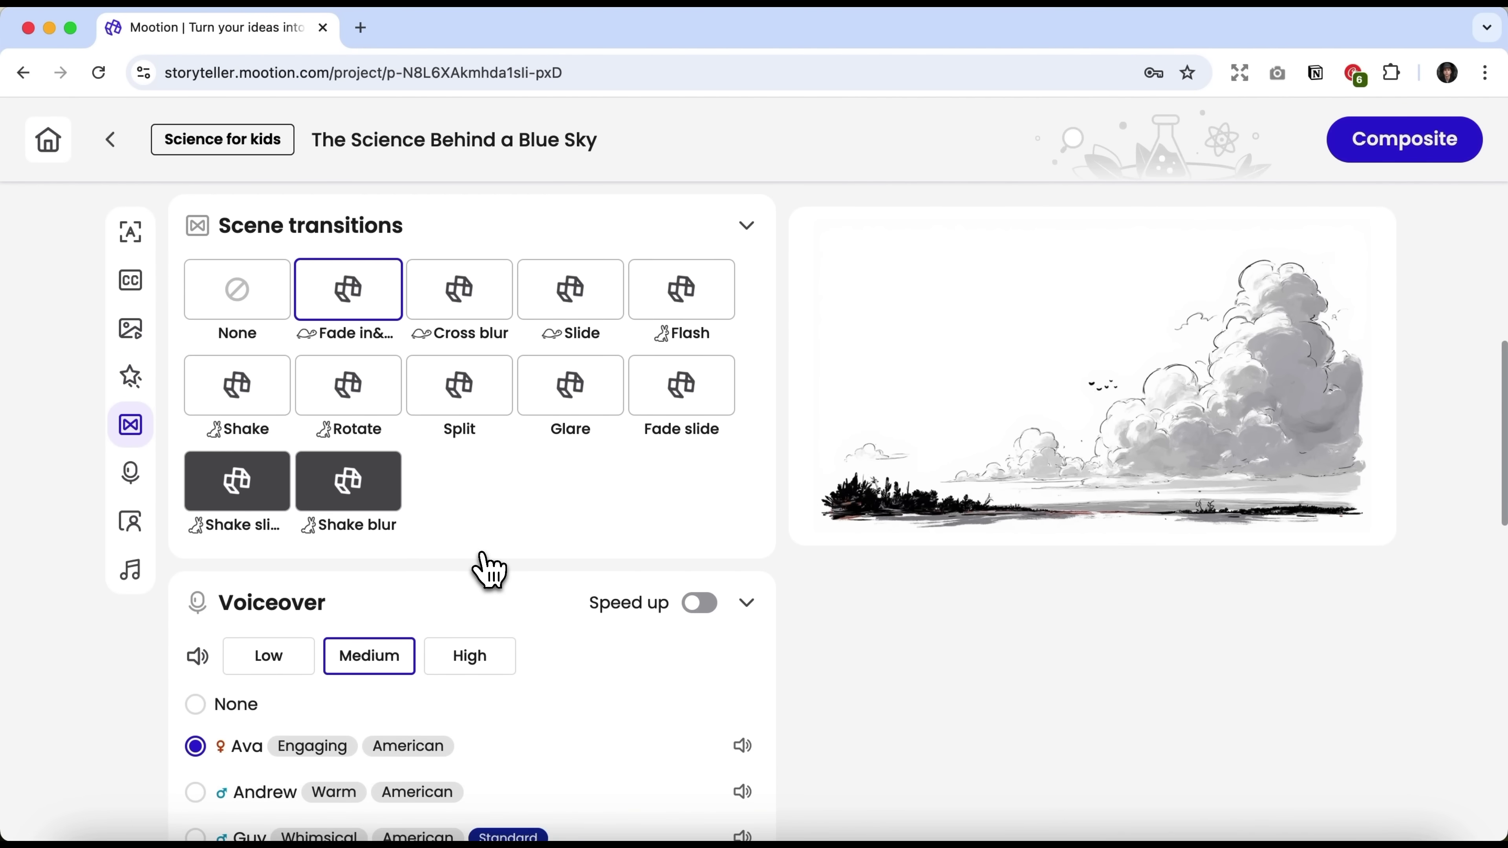
Review the Voiceover and AI Music settings and composite the Blue Sky video.
scroll(490, 570, "down", 3)
scroll(491, 570, "down", 1)
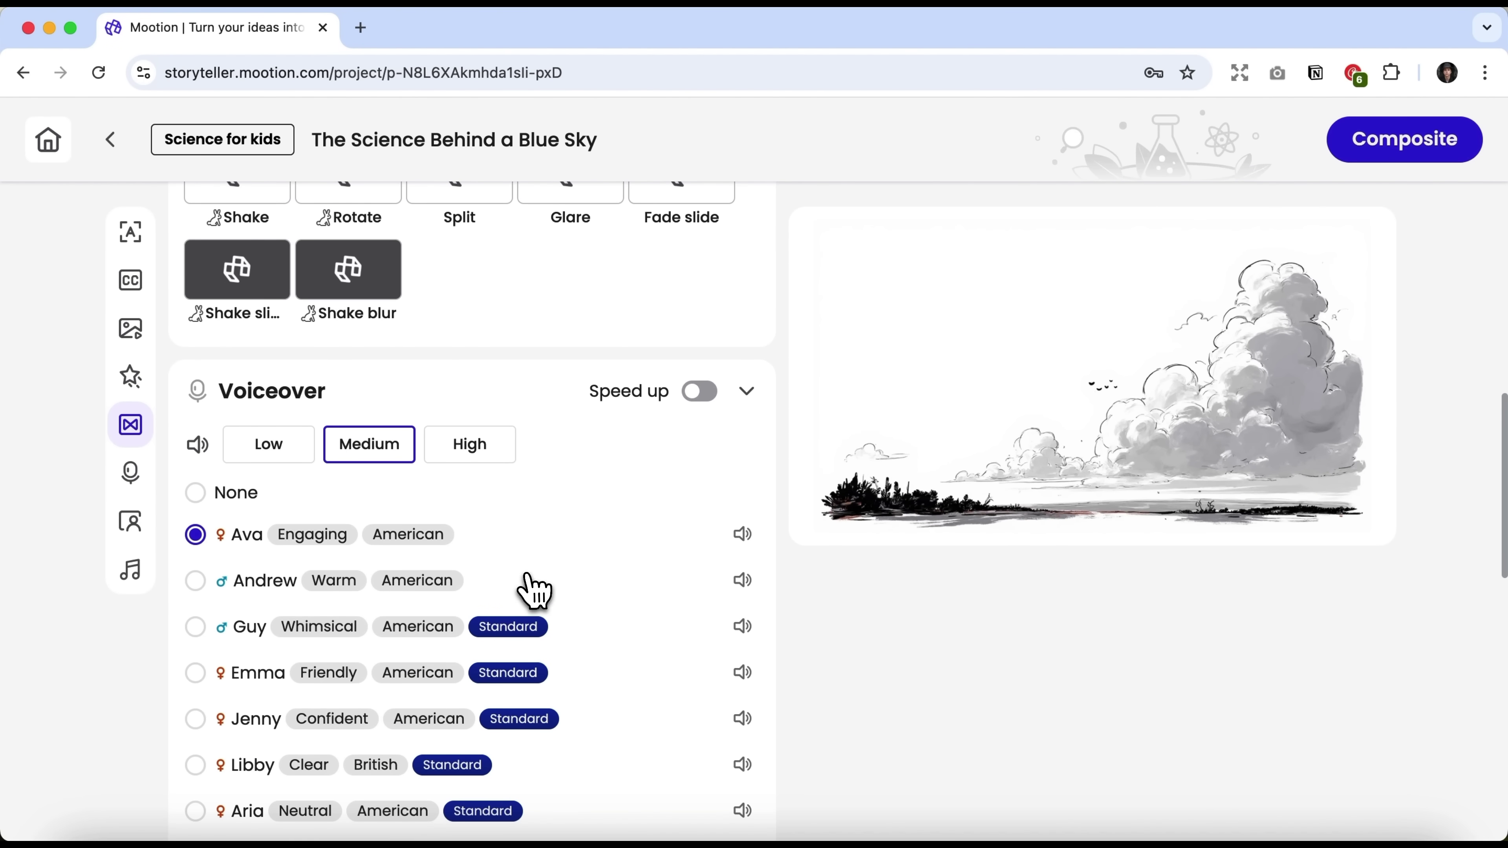
scroll(533, 591, "down", 5)
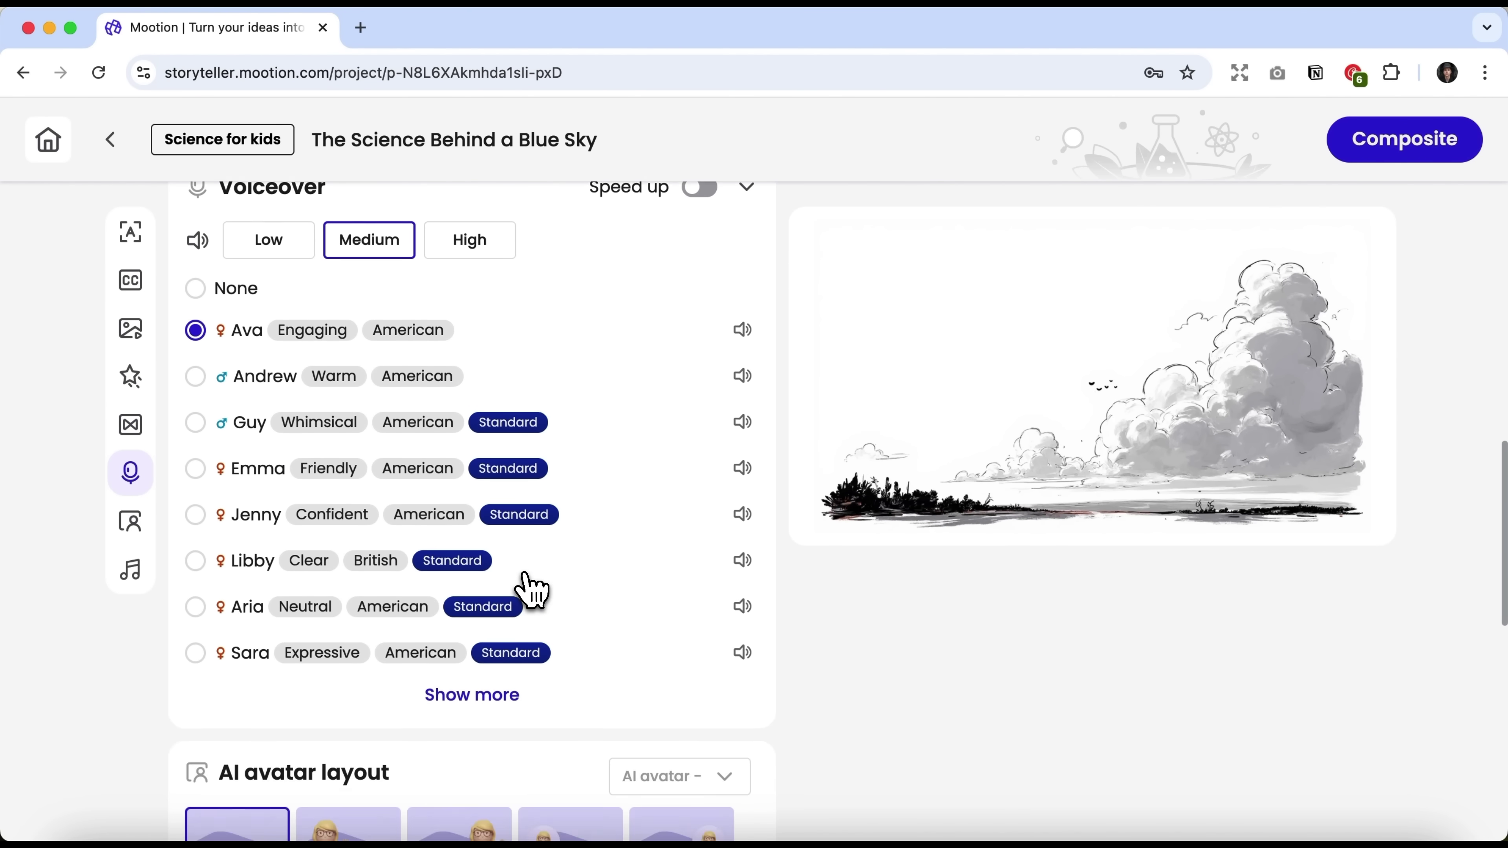
scroll(532, 591, "down", 3)
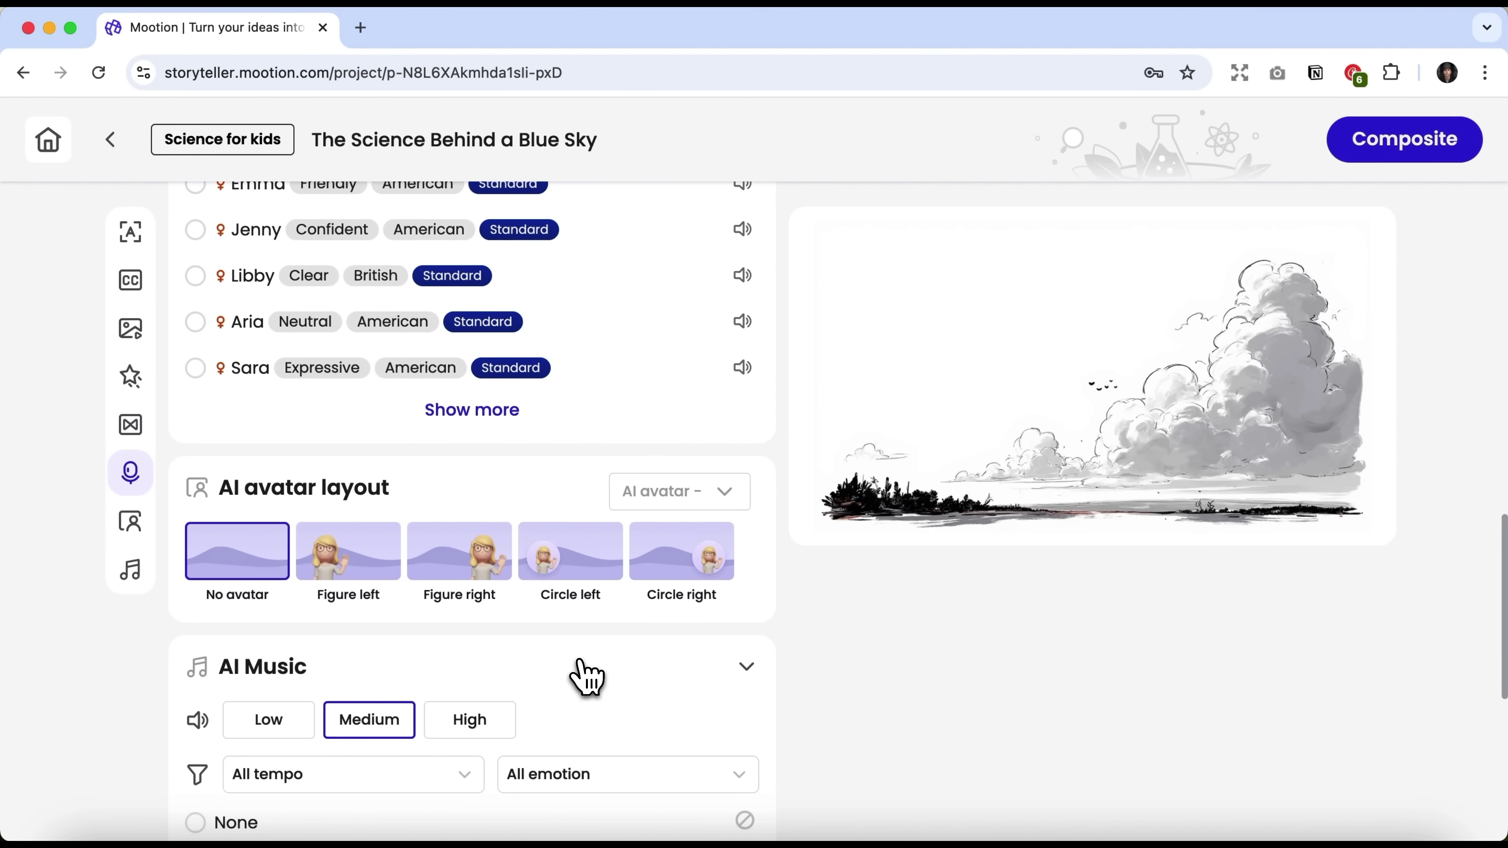
scroll(588, 677, "down", 5)
scroll(588, 677, "down", 4)
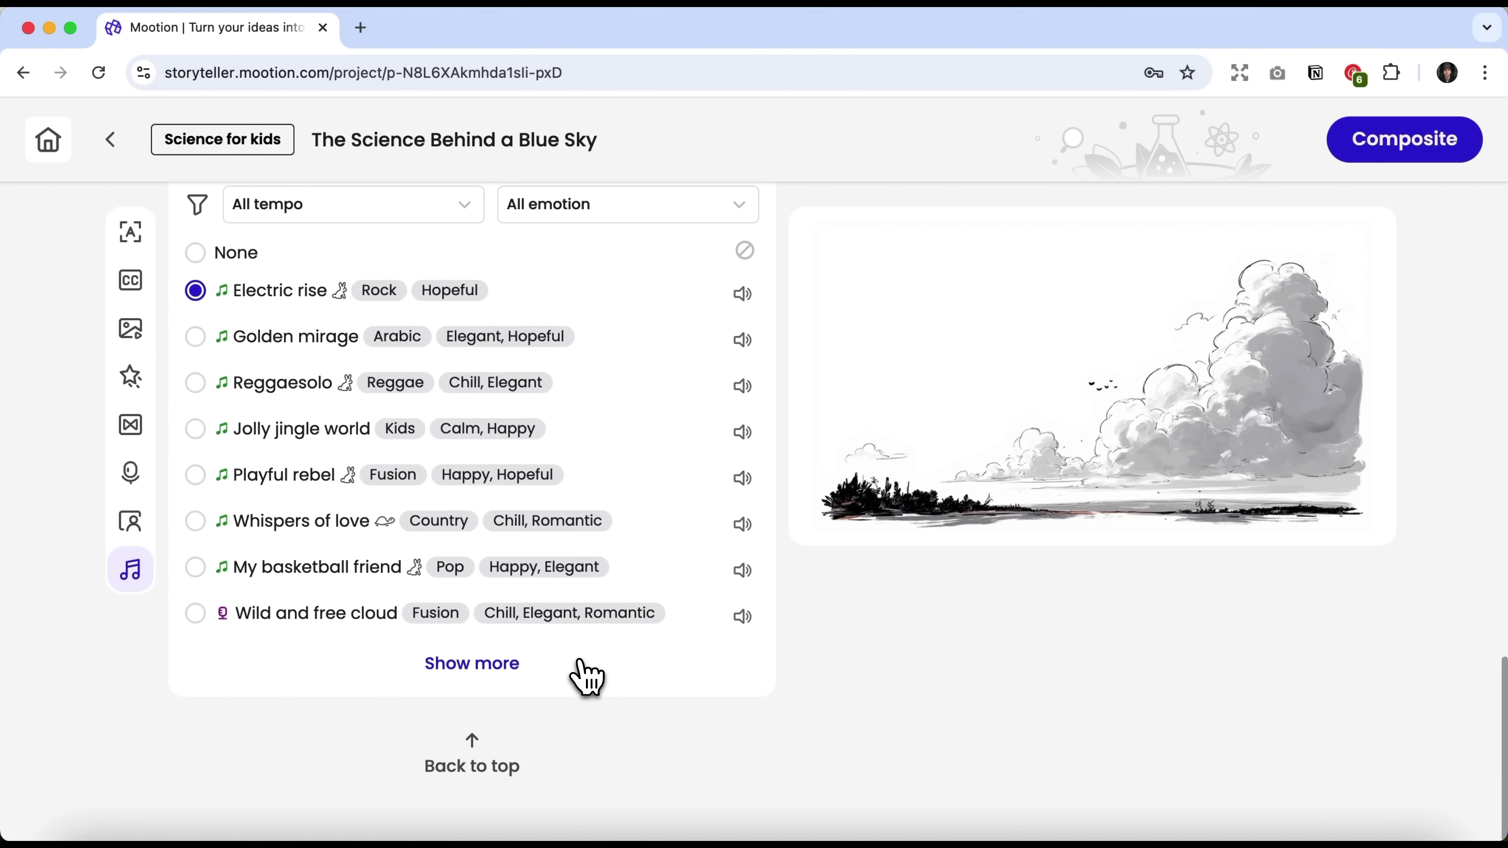
left_click(1405, 141)
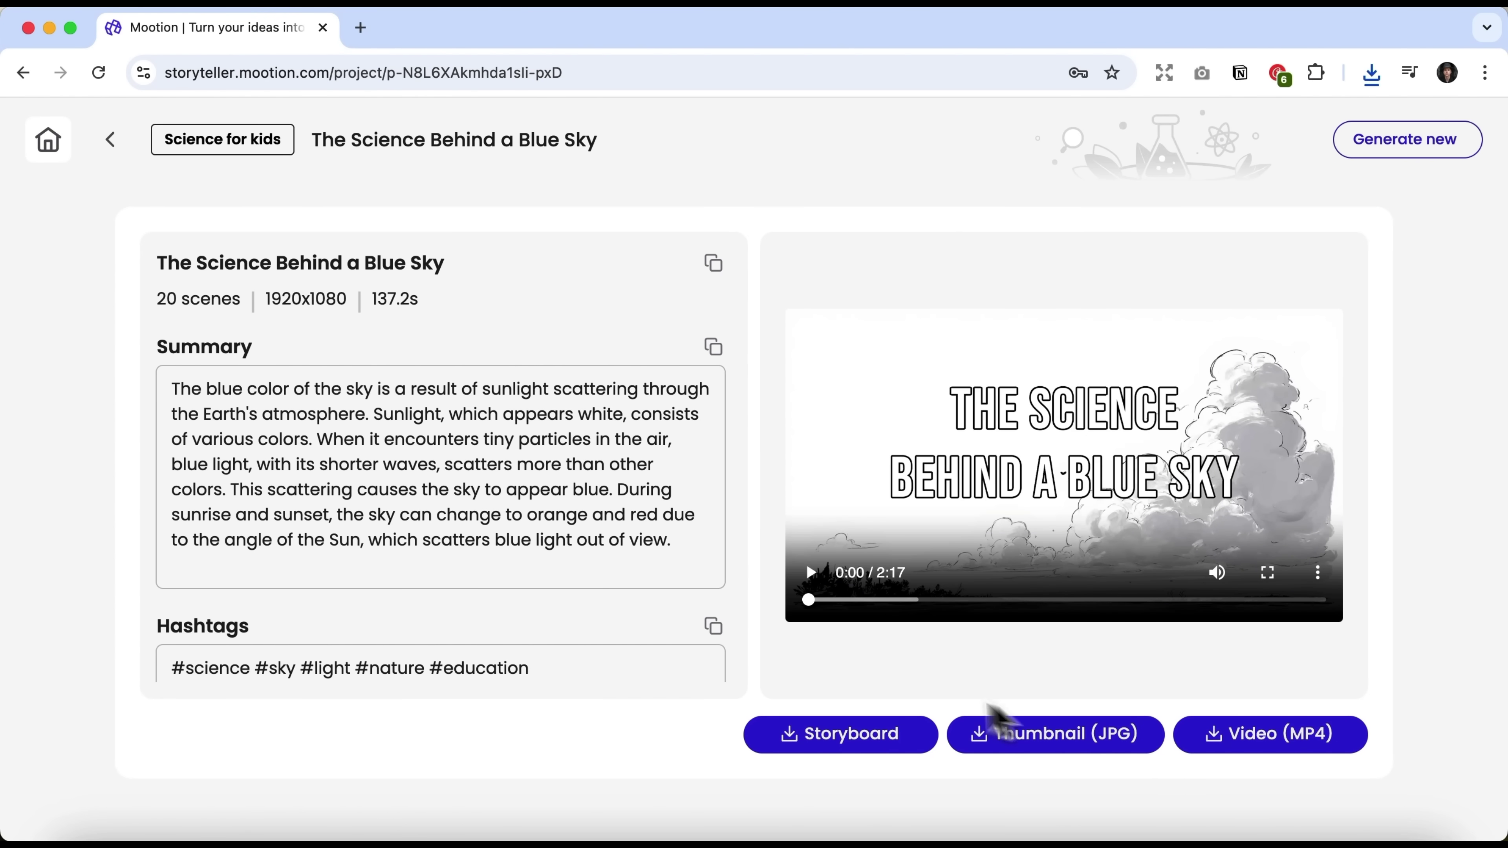
Play the finished 'The Science Behind a Blue Sky' video.
left_click(810, 573)
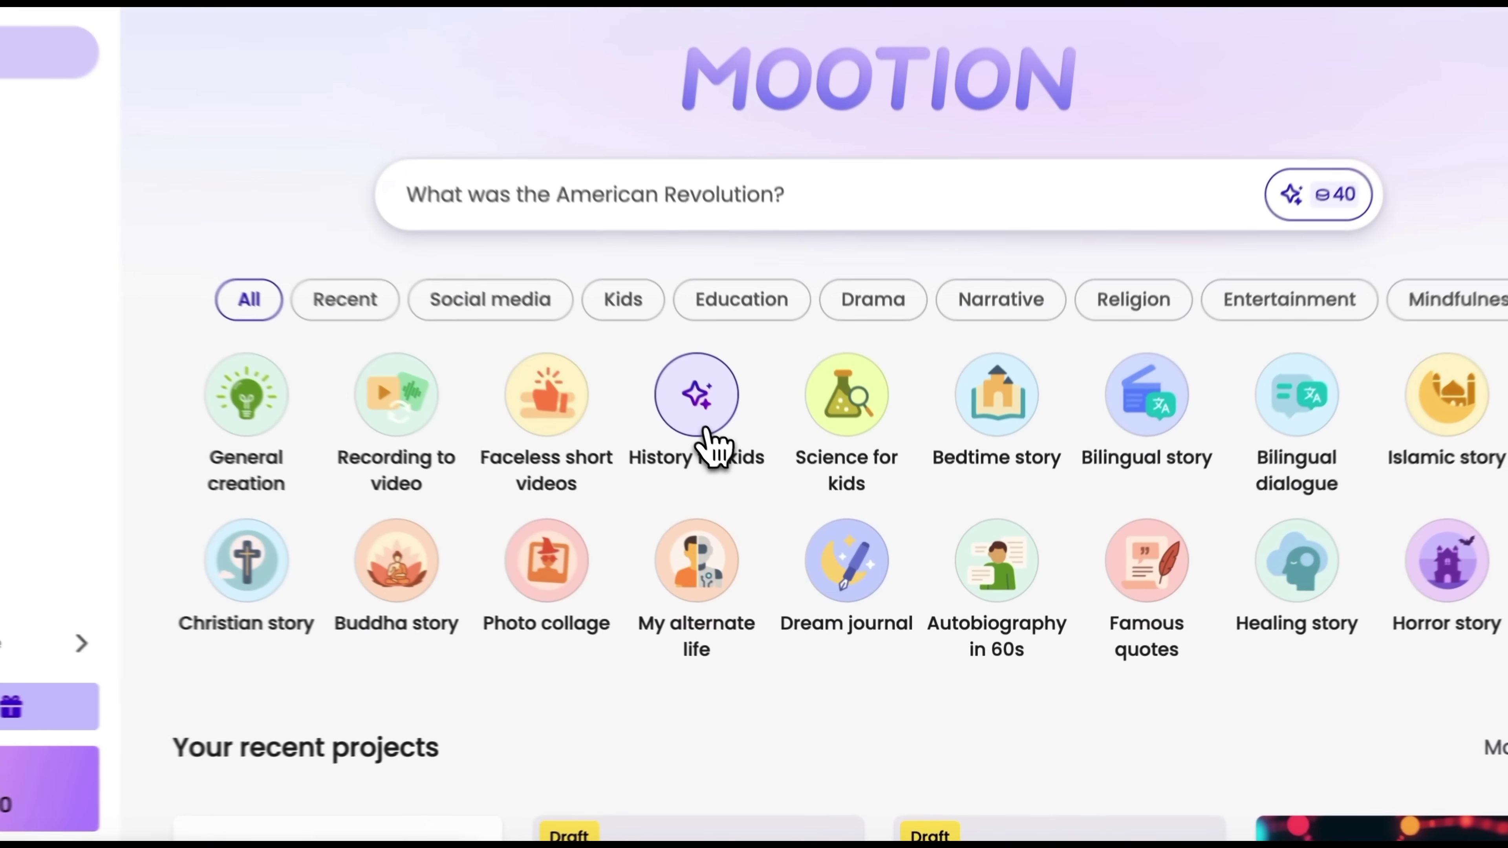
Generate a 3D cartoon History for kids video on 'What was the Civil Rights Movement?' with an AI avatar.
left_click(766, 508)
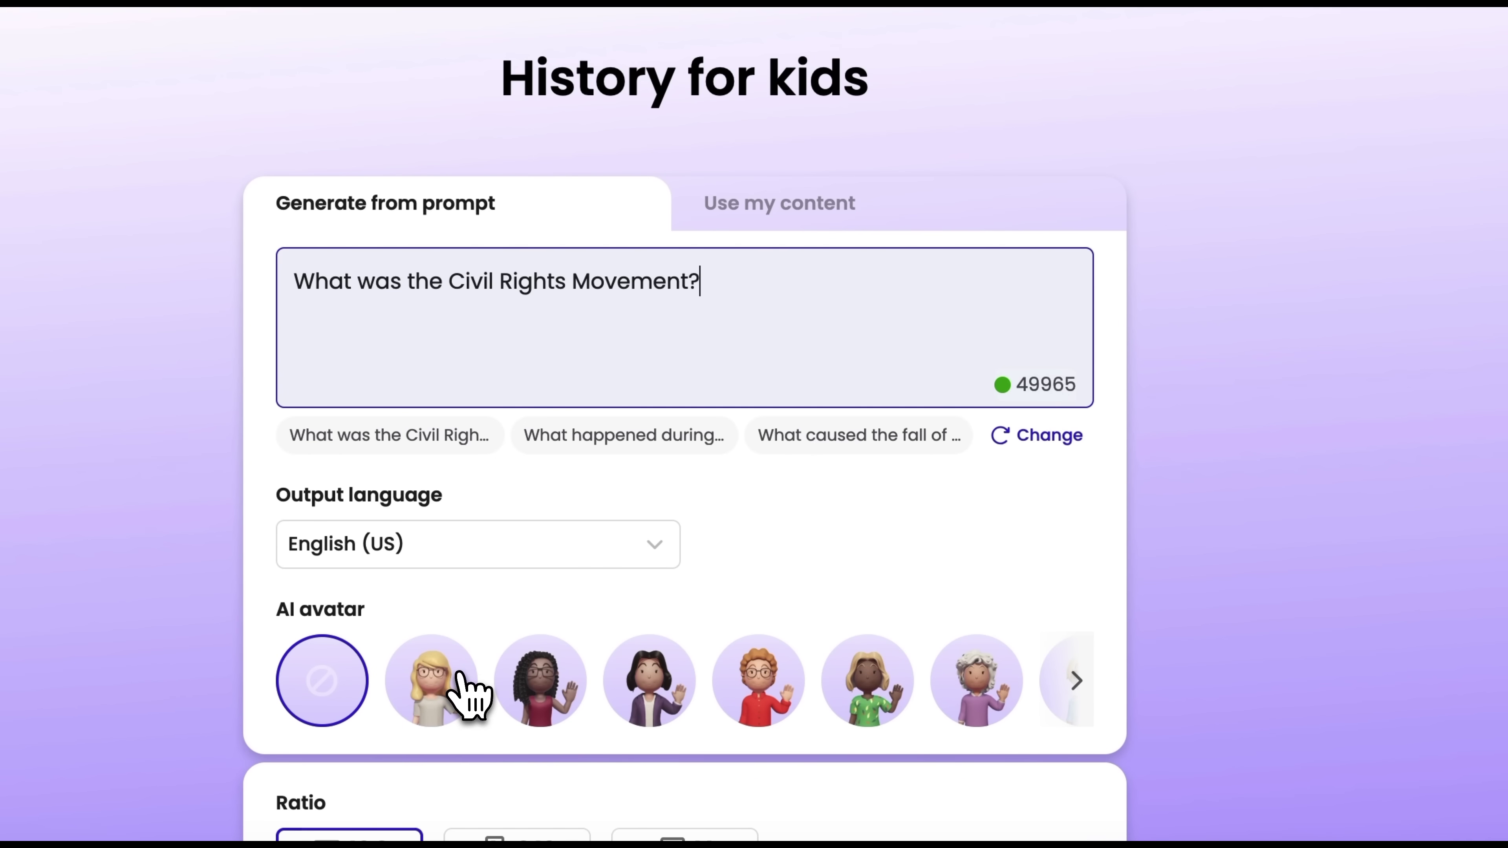
left_click(1074, 682)
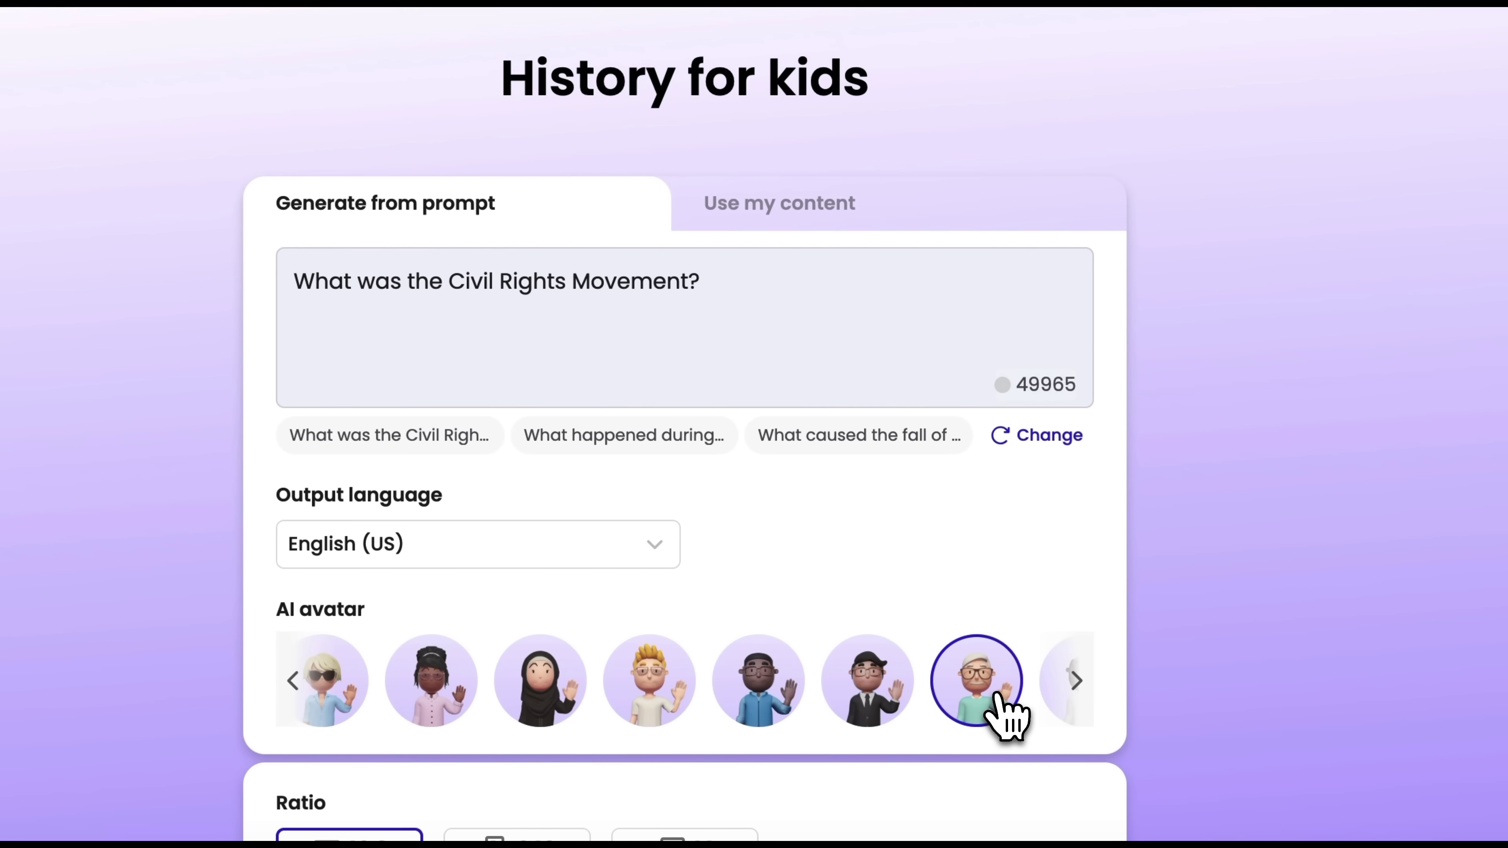
scroll(1004, 710, "down", 8)
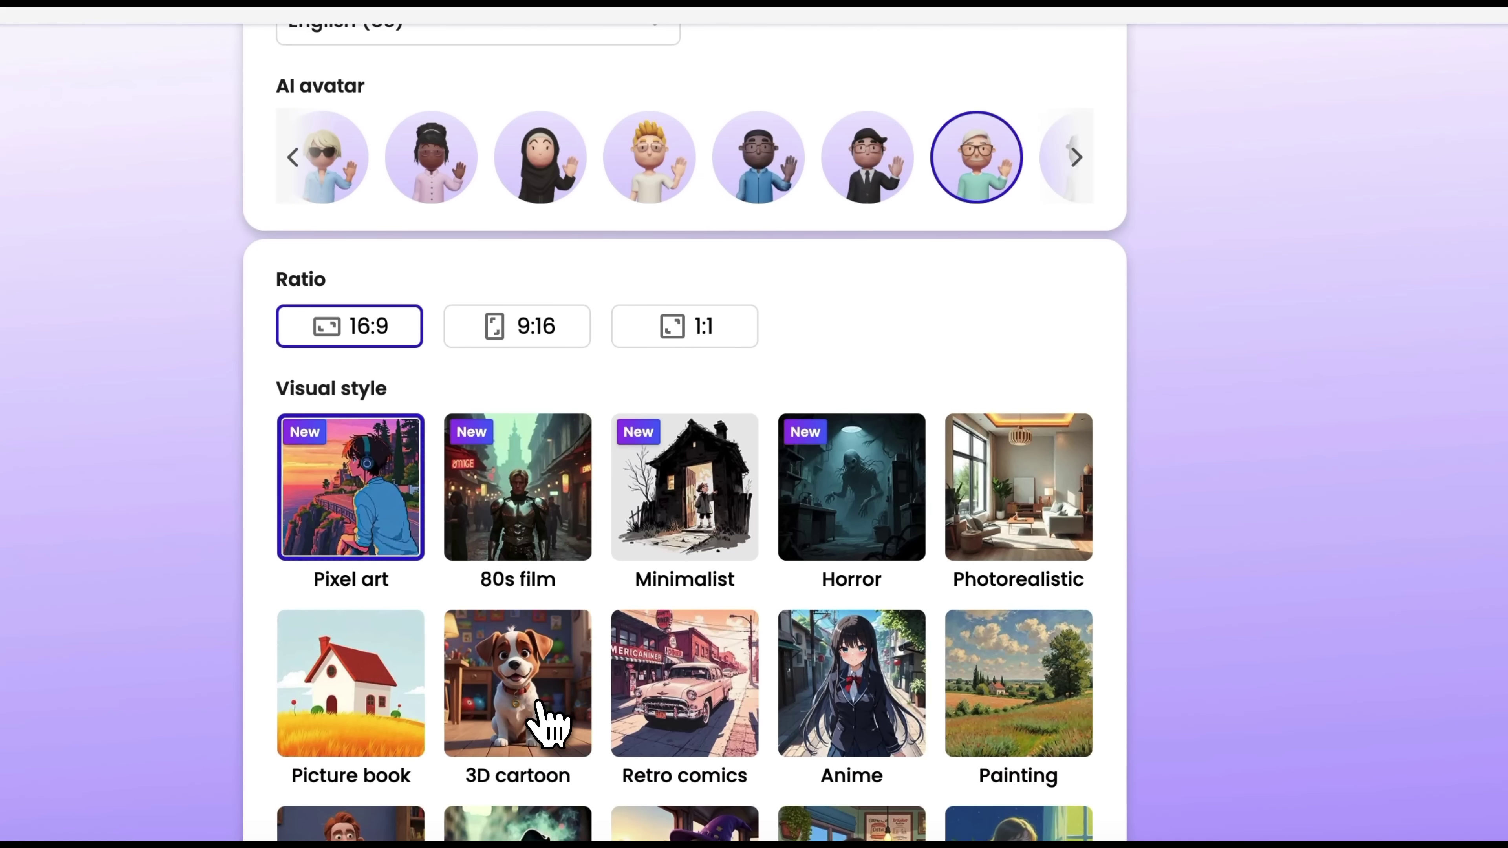
scroll(1057, 523, "down", 9)
scroll(1128, 416, "up", 5)
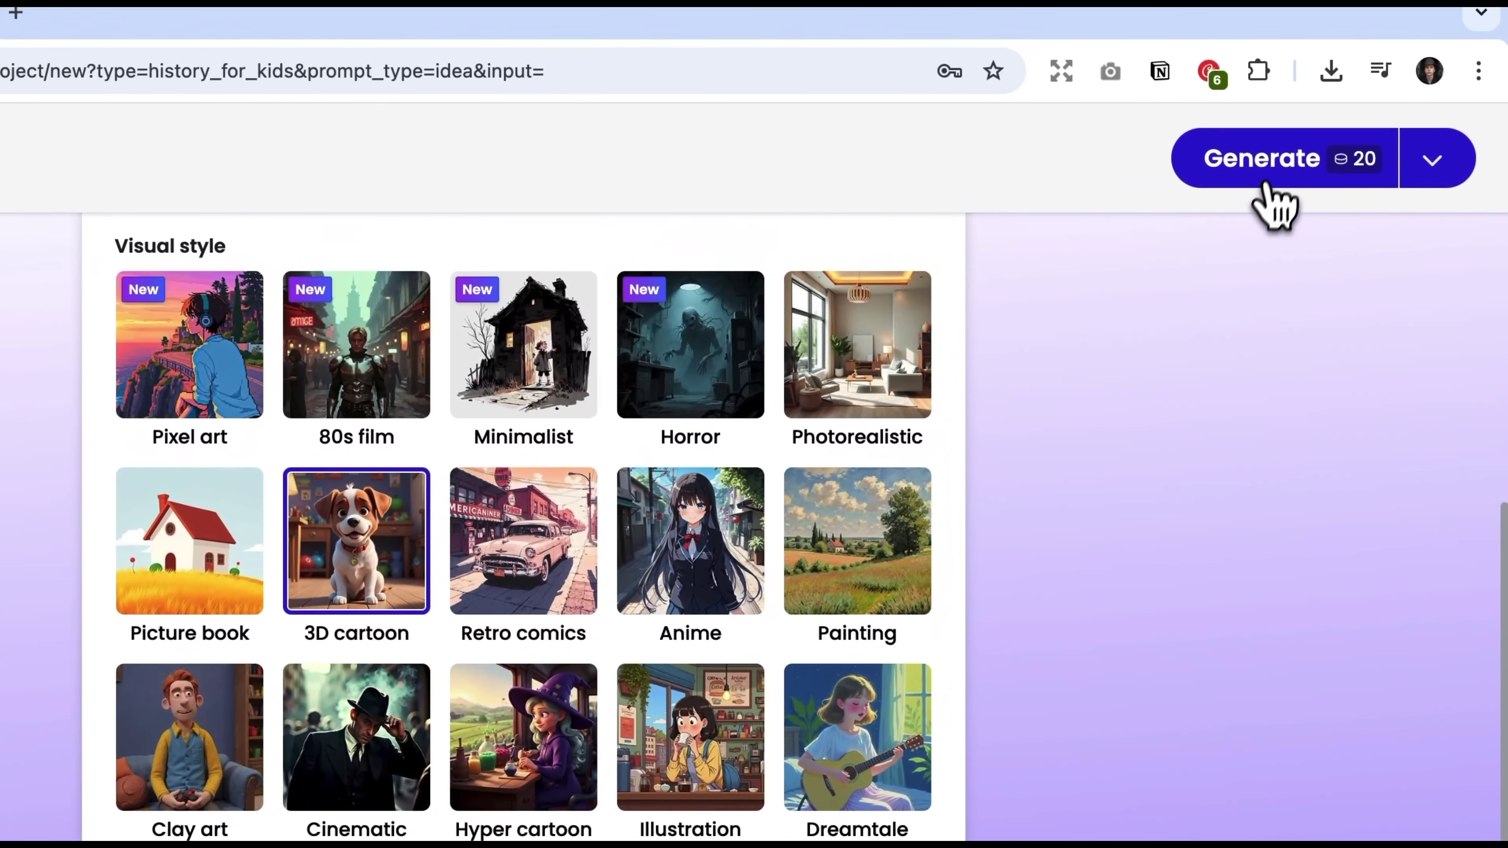
left_click(1276, 169)
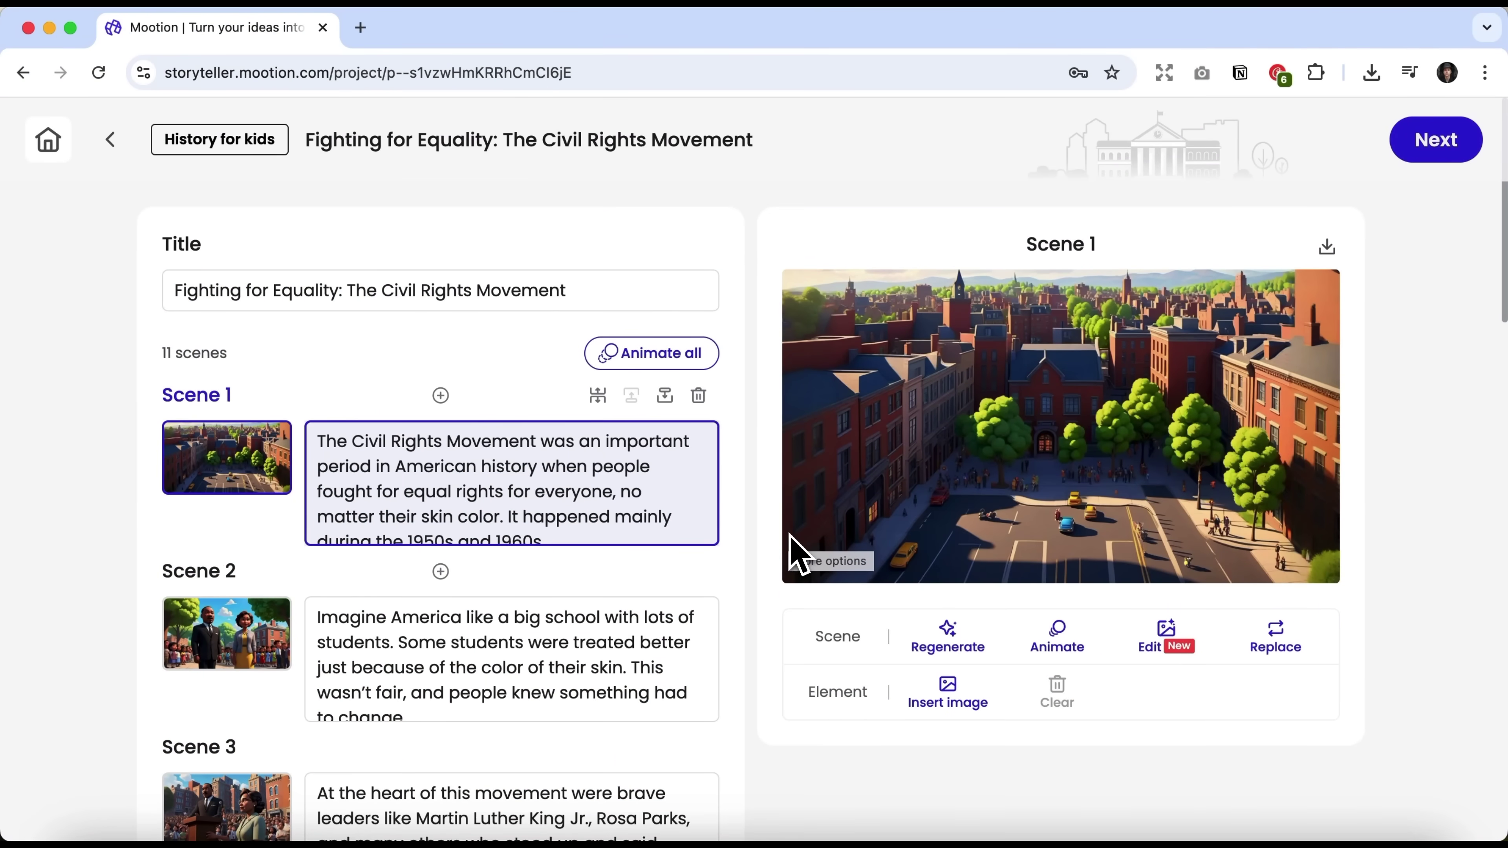
scroll(665, 591, "down", 12)
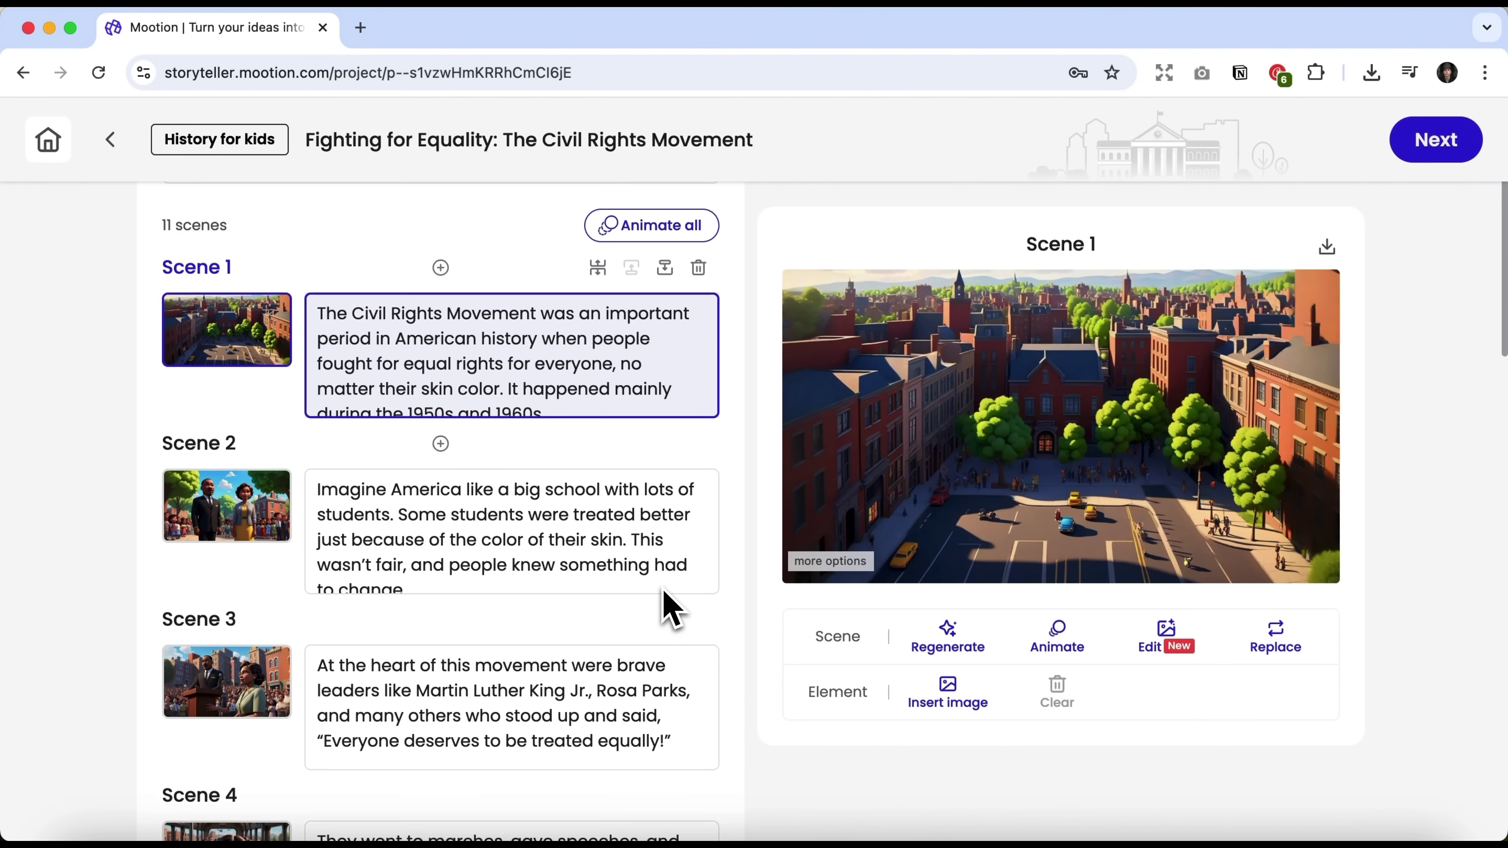
scroll(671, 606, "down", 3)
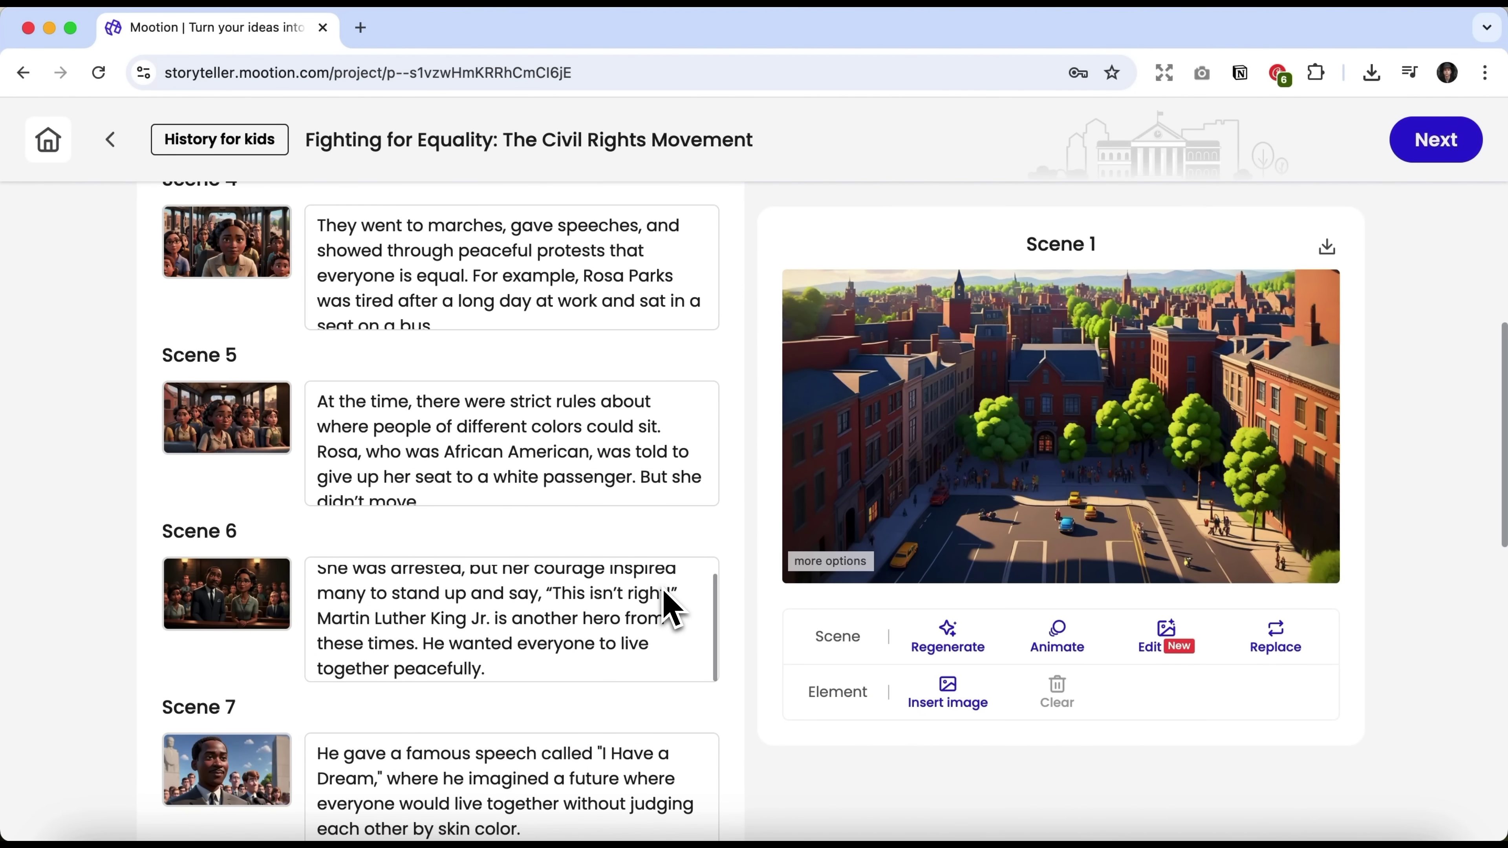
scroll(670, 606, "up", 1)
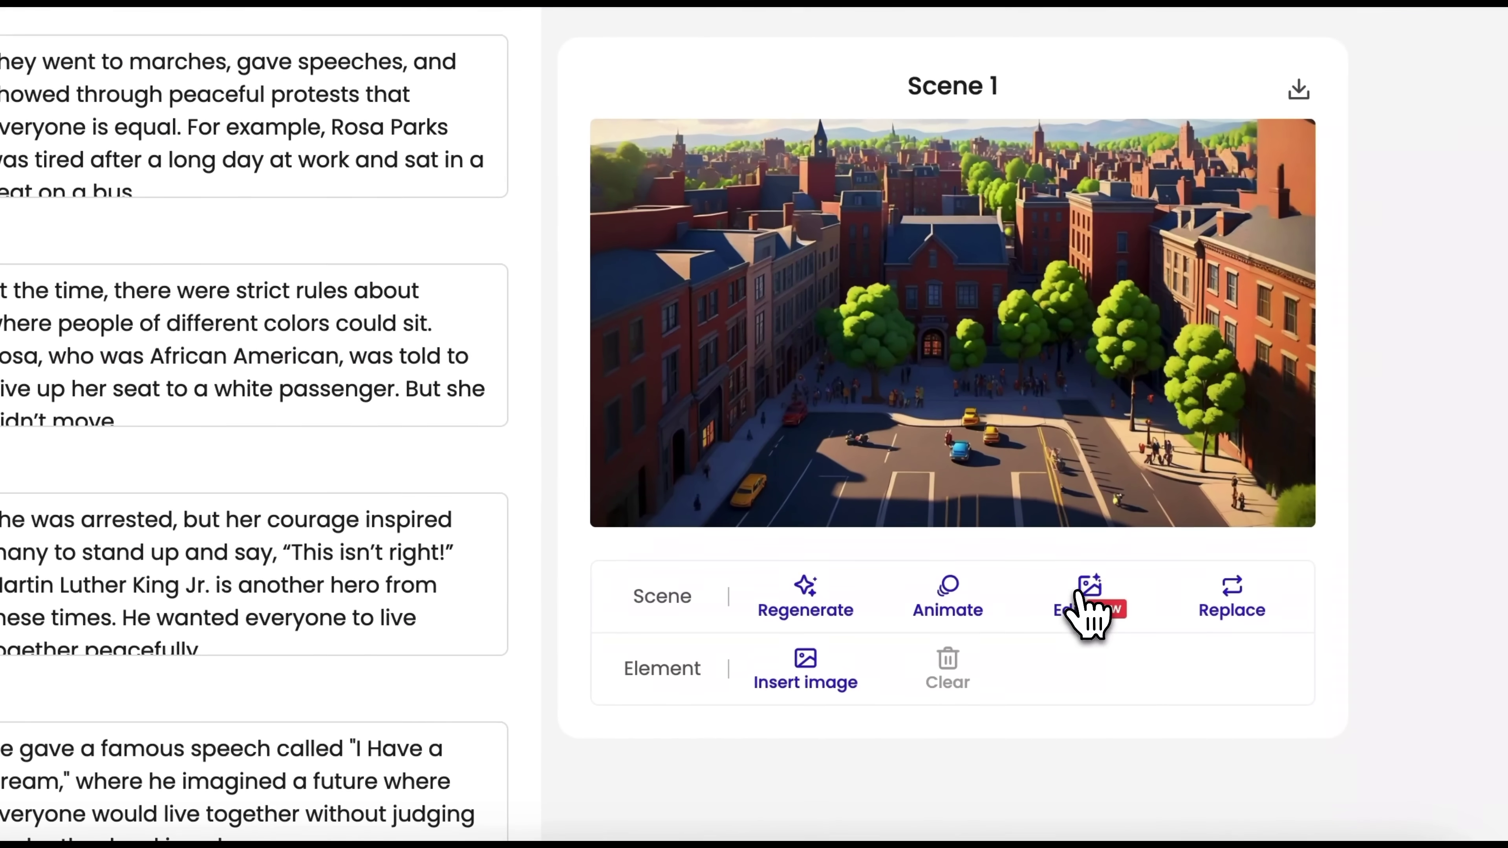
Darken the Scene 1 street image with 'Make it darker' and erase the painted trees.
left_click(1136, 631)
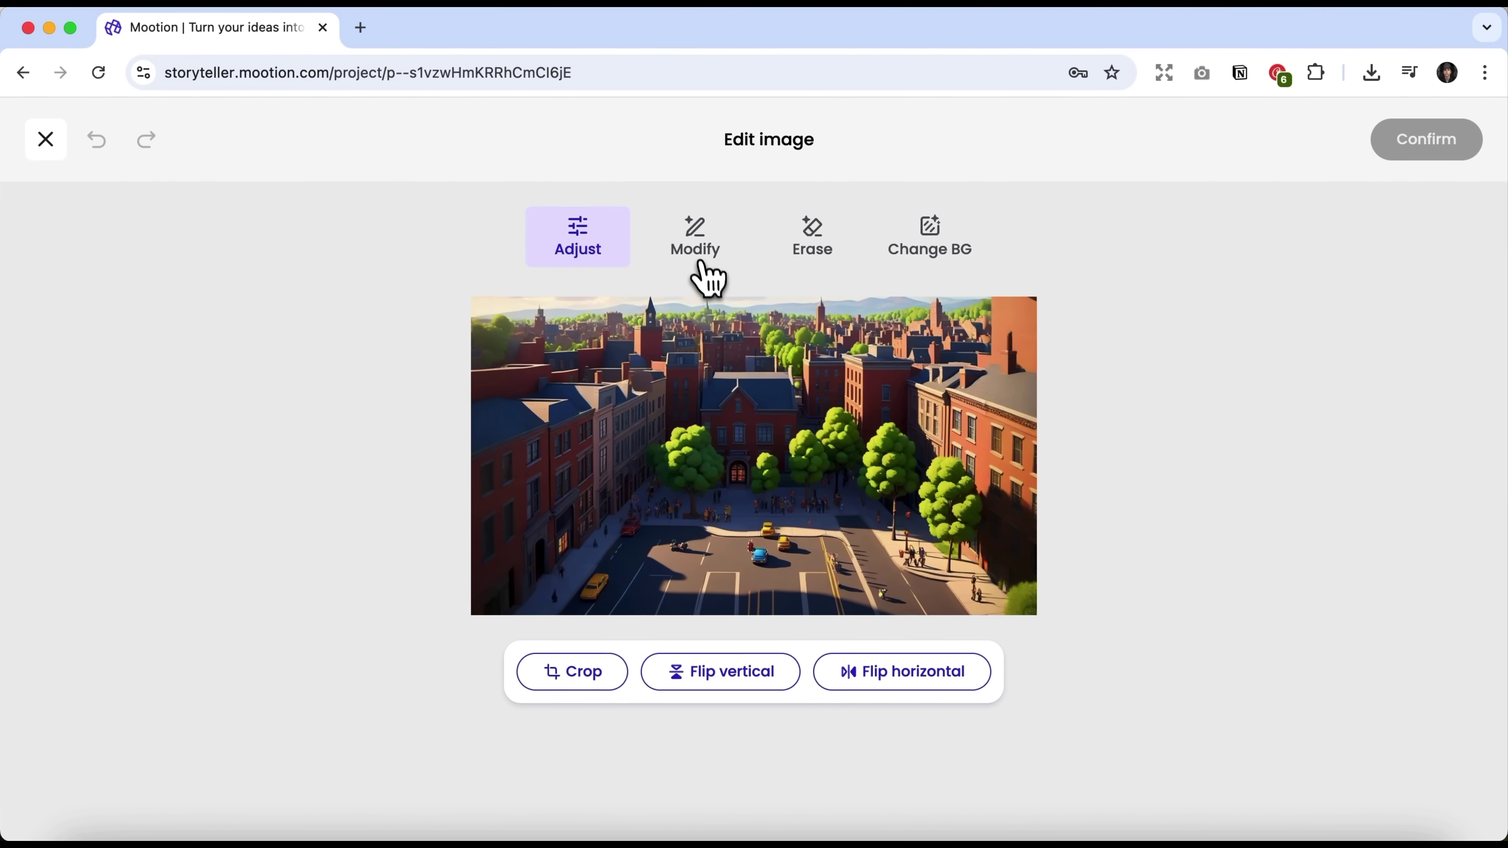
left_click(944, 265)
left_click(851, 721)
type("Make it darker")
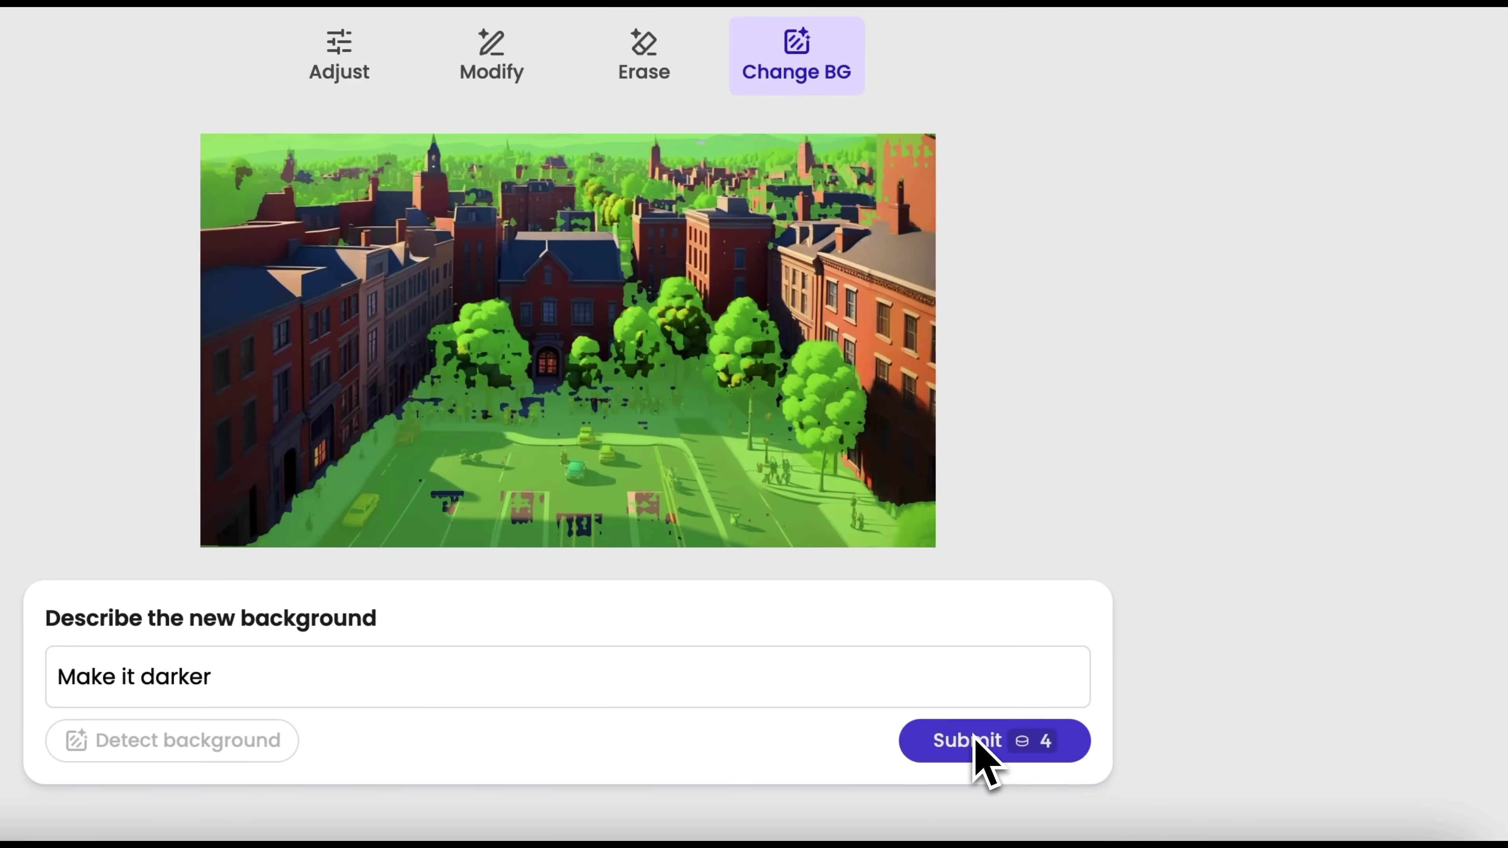
left_click(1068, 764)
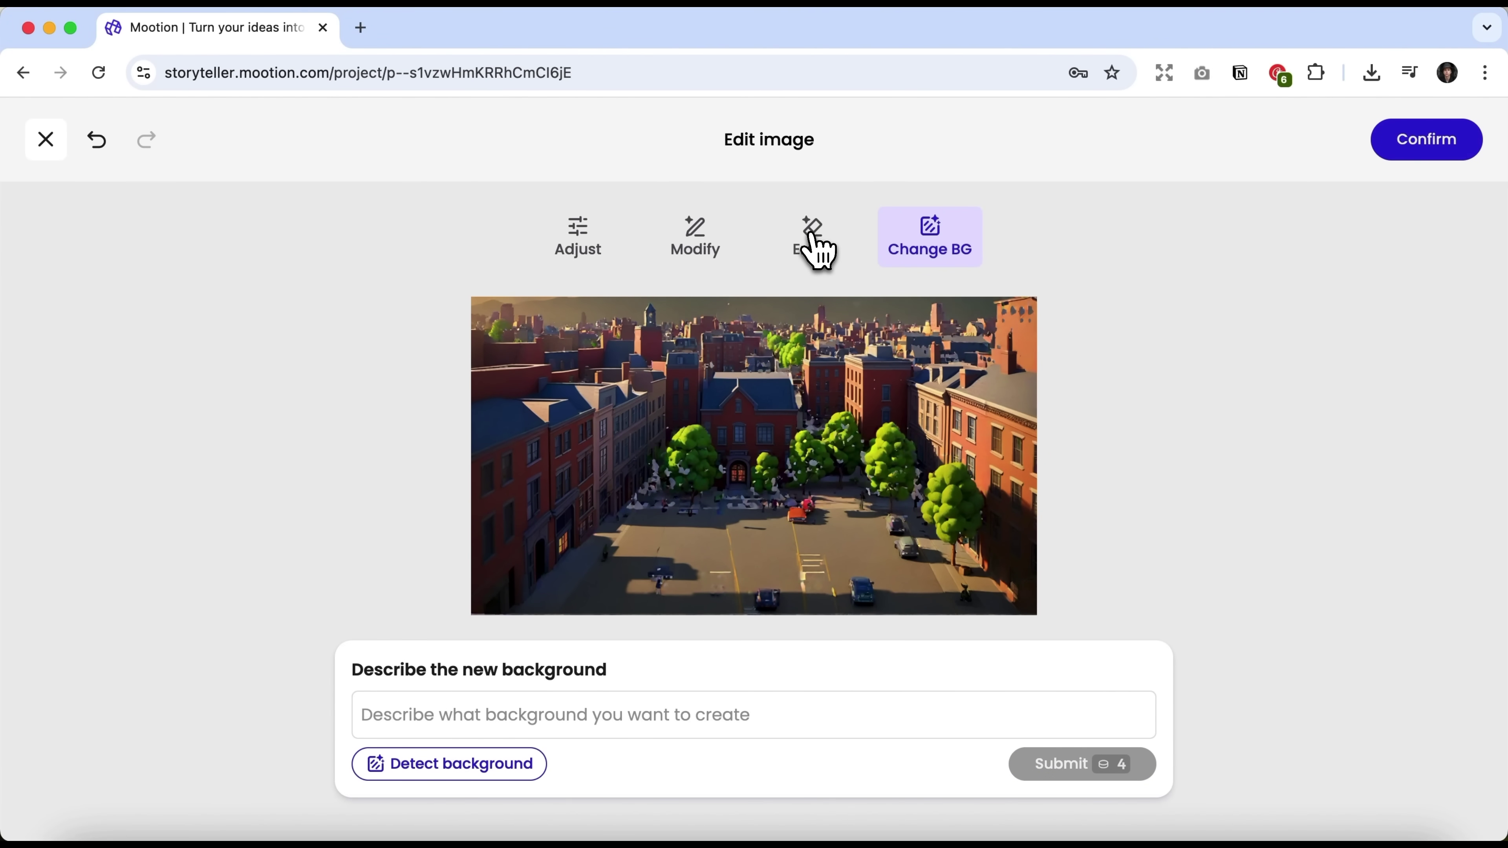
left_click(814, 244)
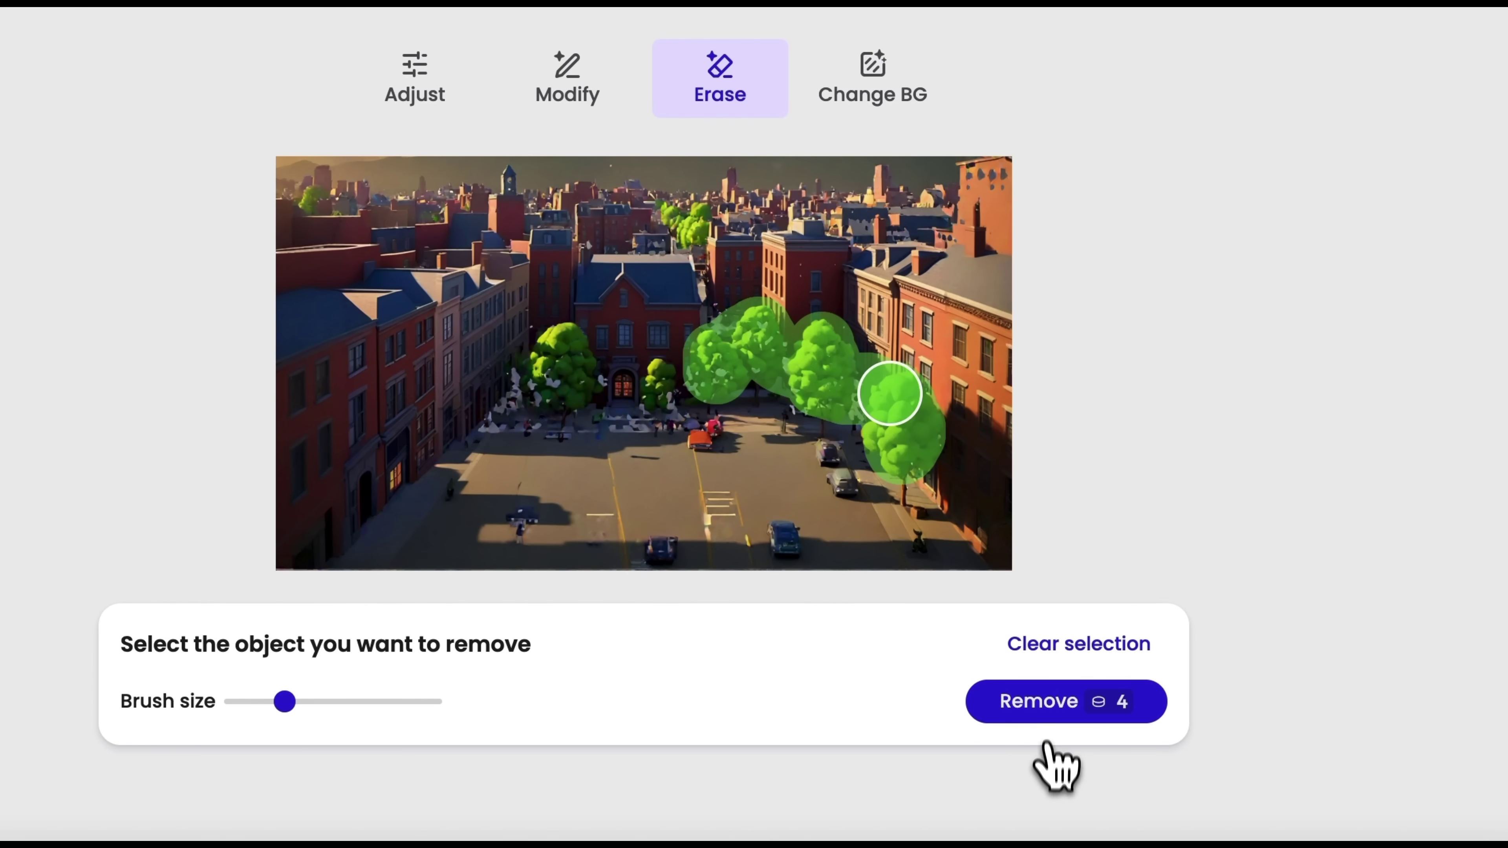
left_click(1045, 710)
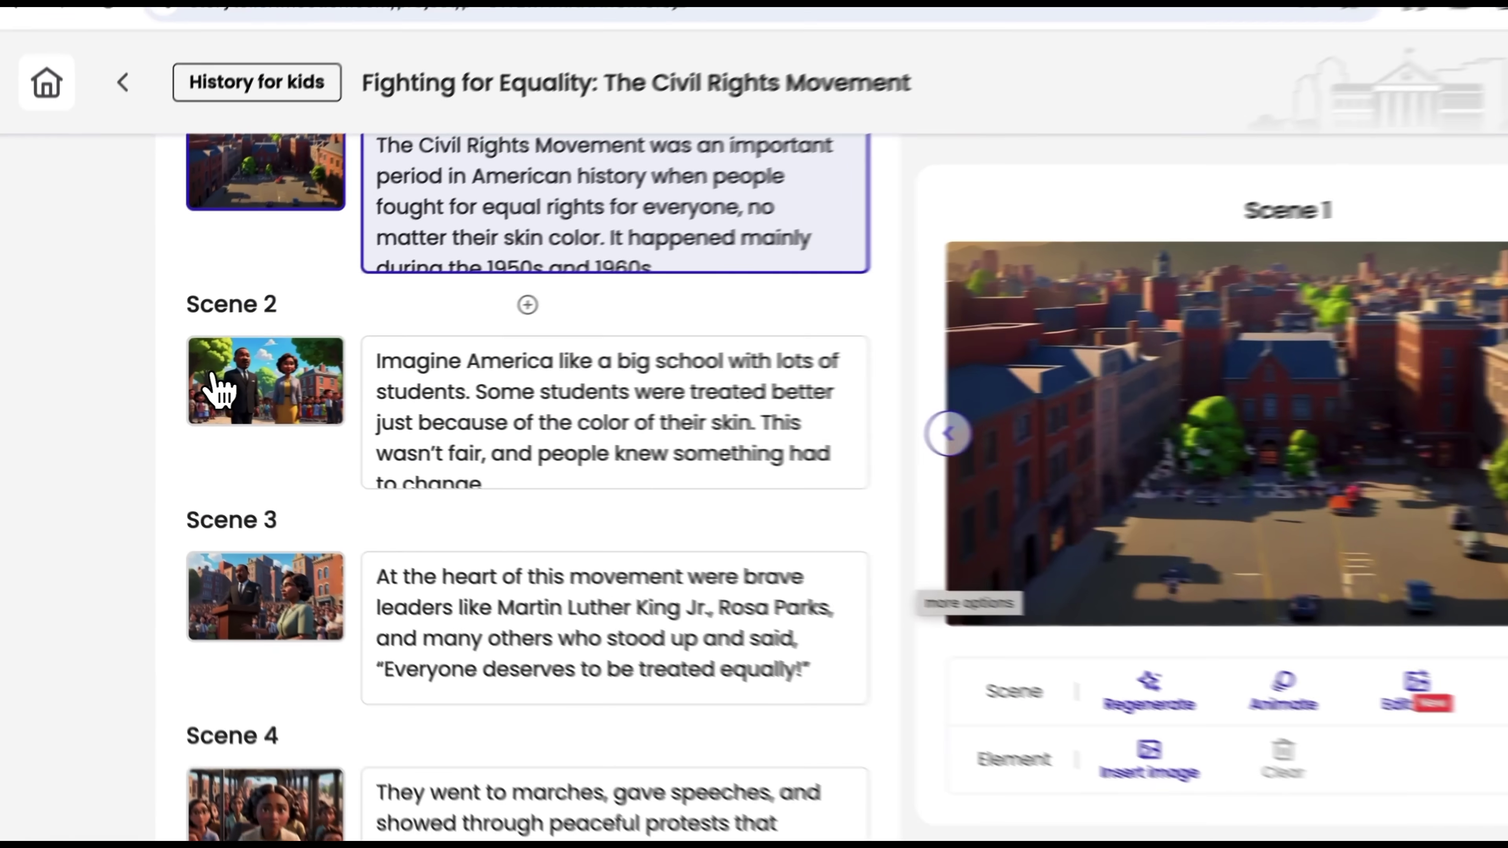
Animate Scene 2 into a 13-second clip and pause its preview.
left_click(186, 387)
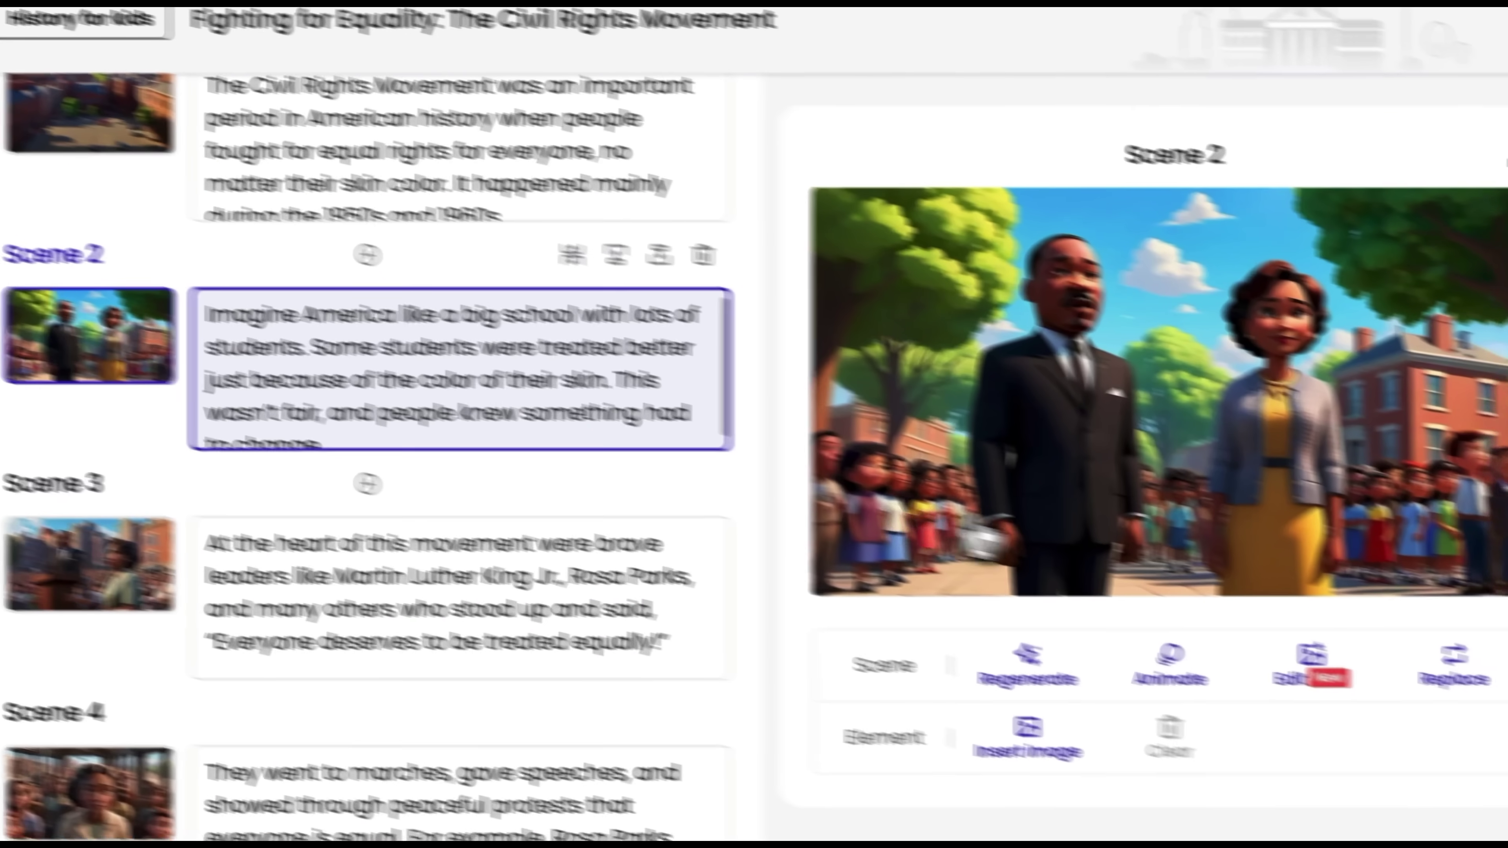
left_click(1170, 663)
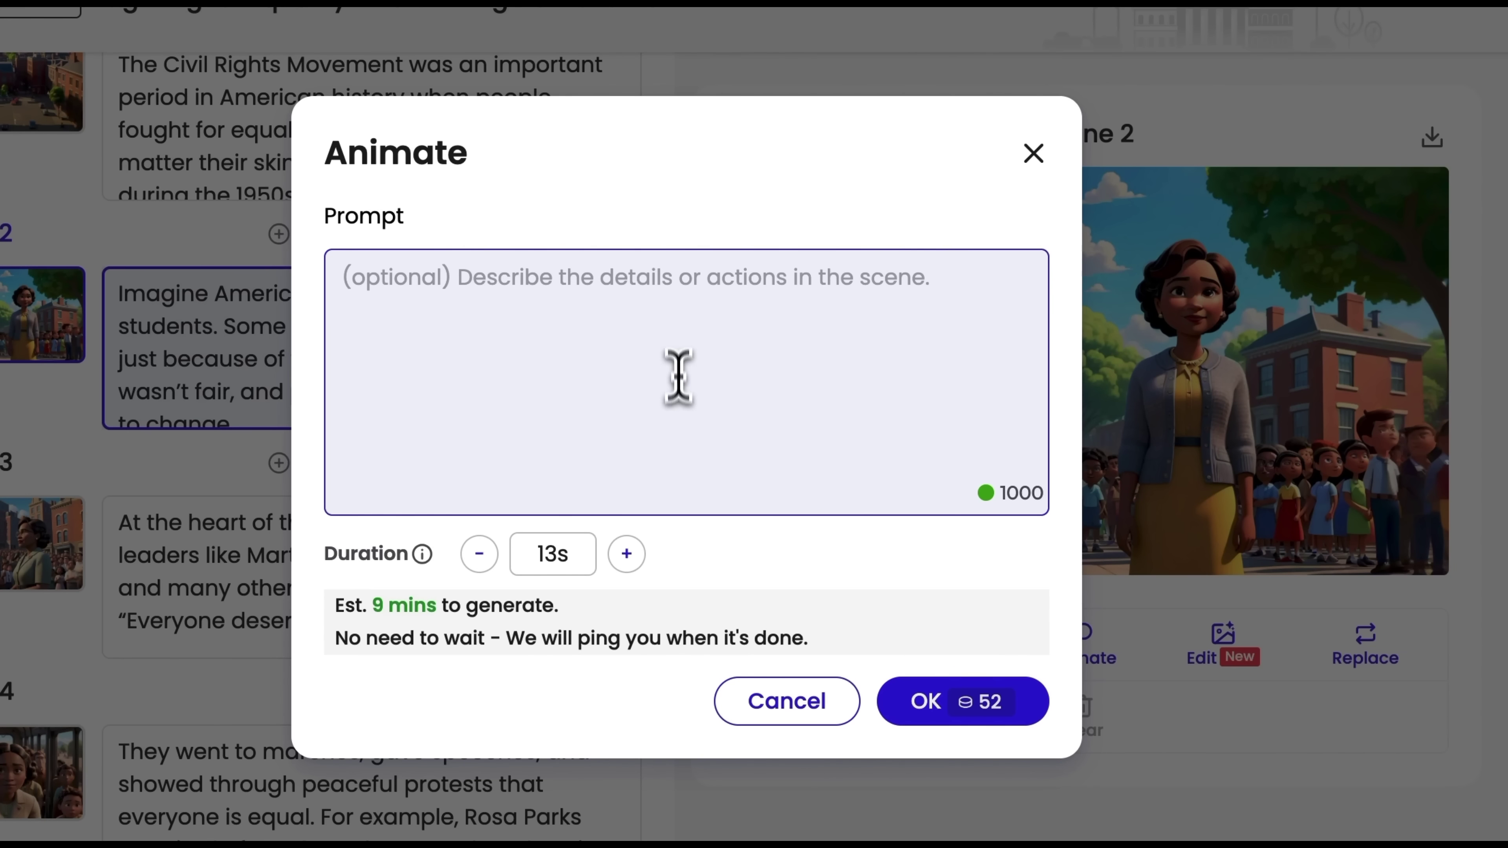
left_click(955, 705)
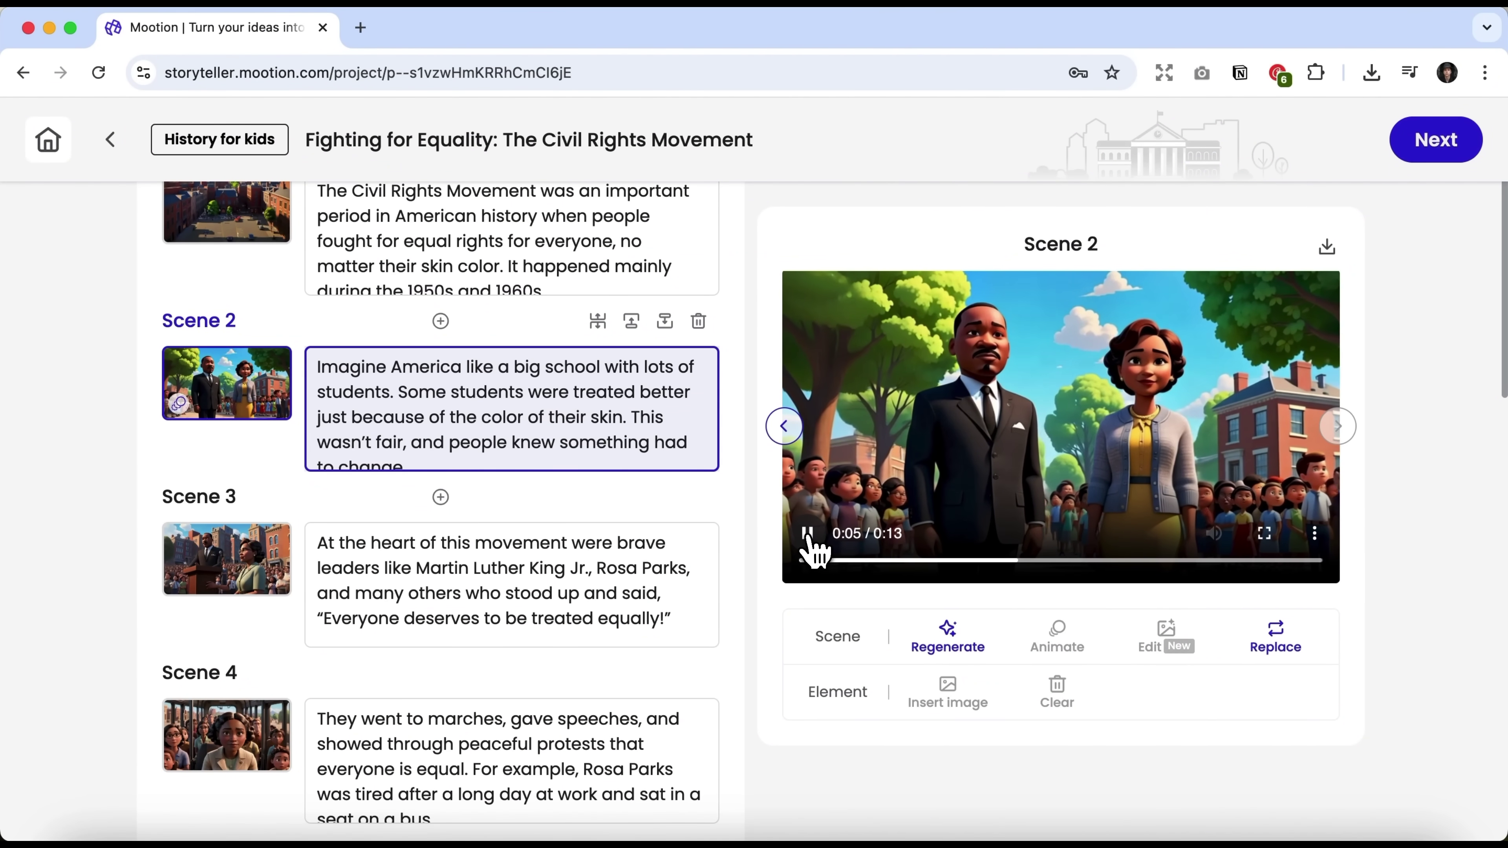
left_click(811, 542)
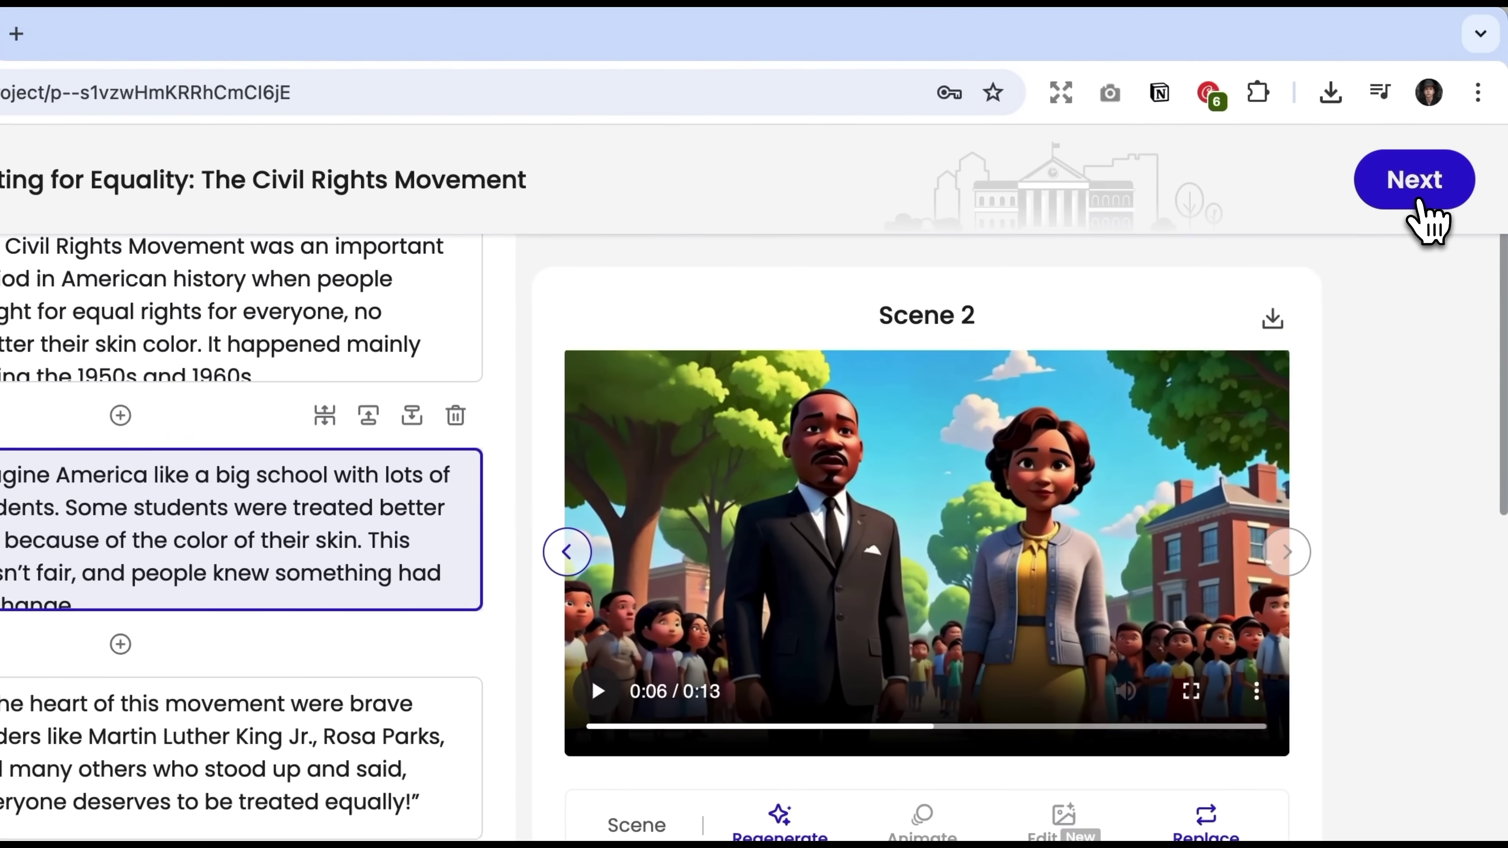
In the video styling step, give the subtitles the yellow text style.
left_click(1441, 155)
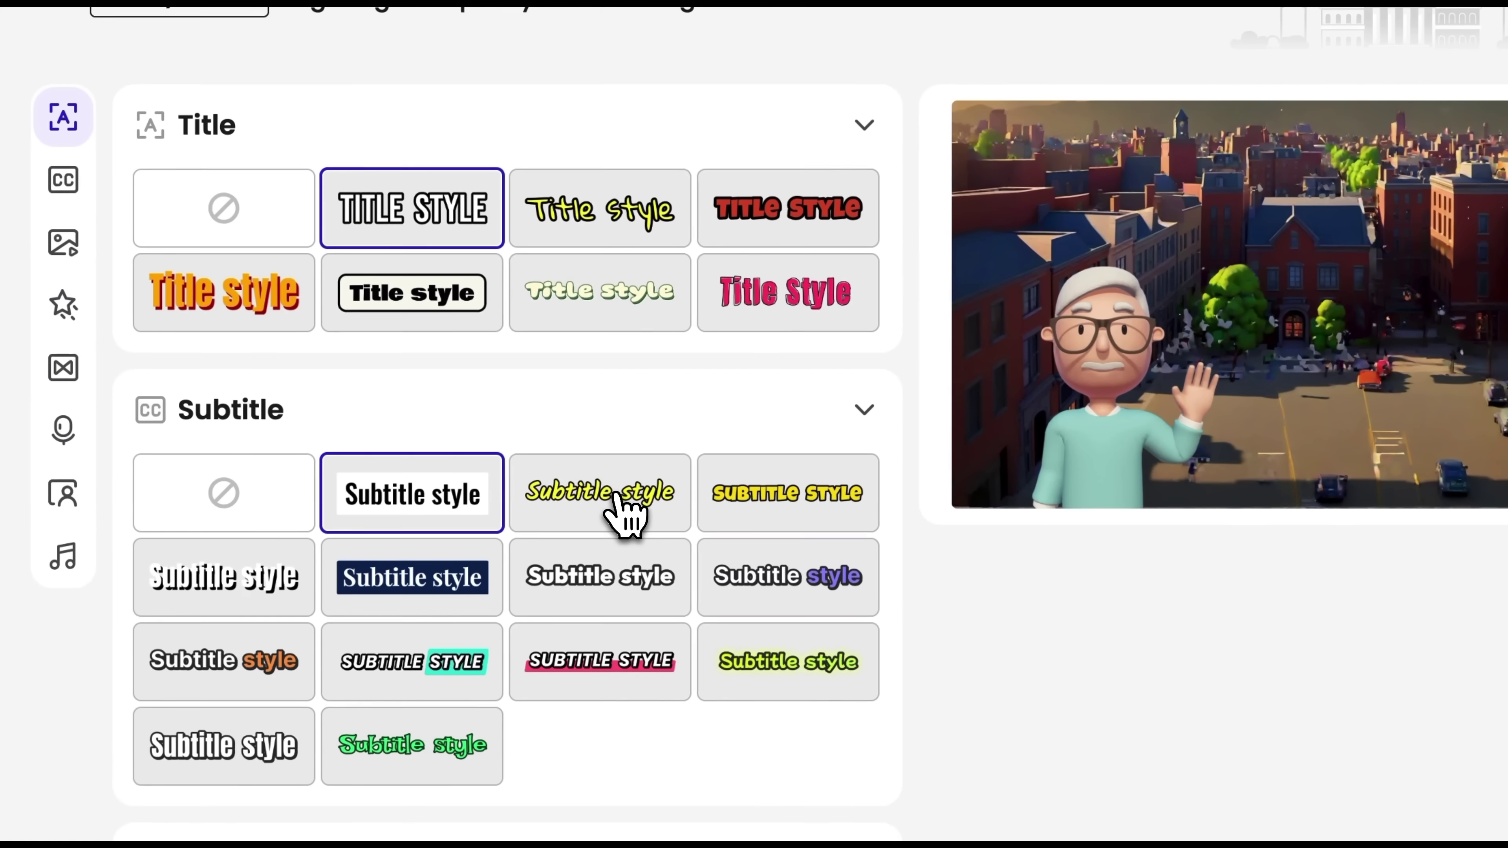
left_click(559, 534)
scroll(564, 539, "down", 7)
scroll(564, 540, "down", 3)
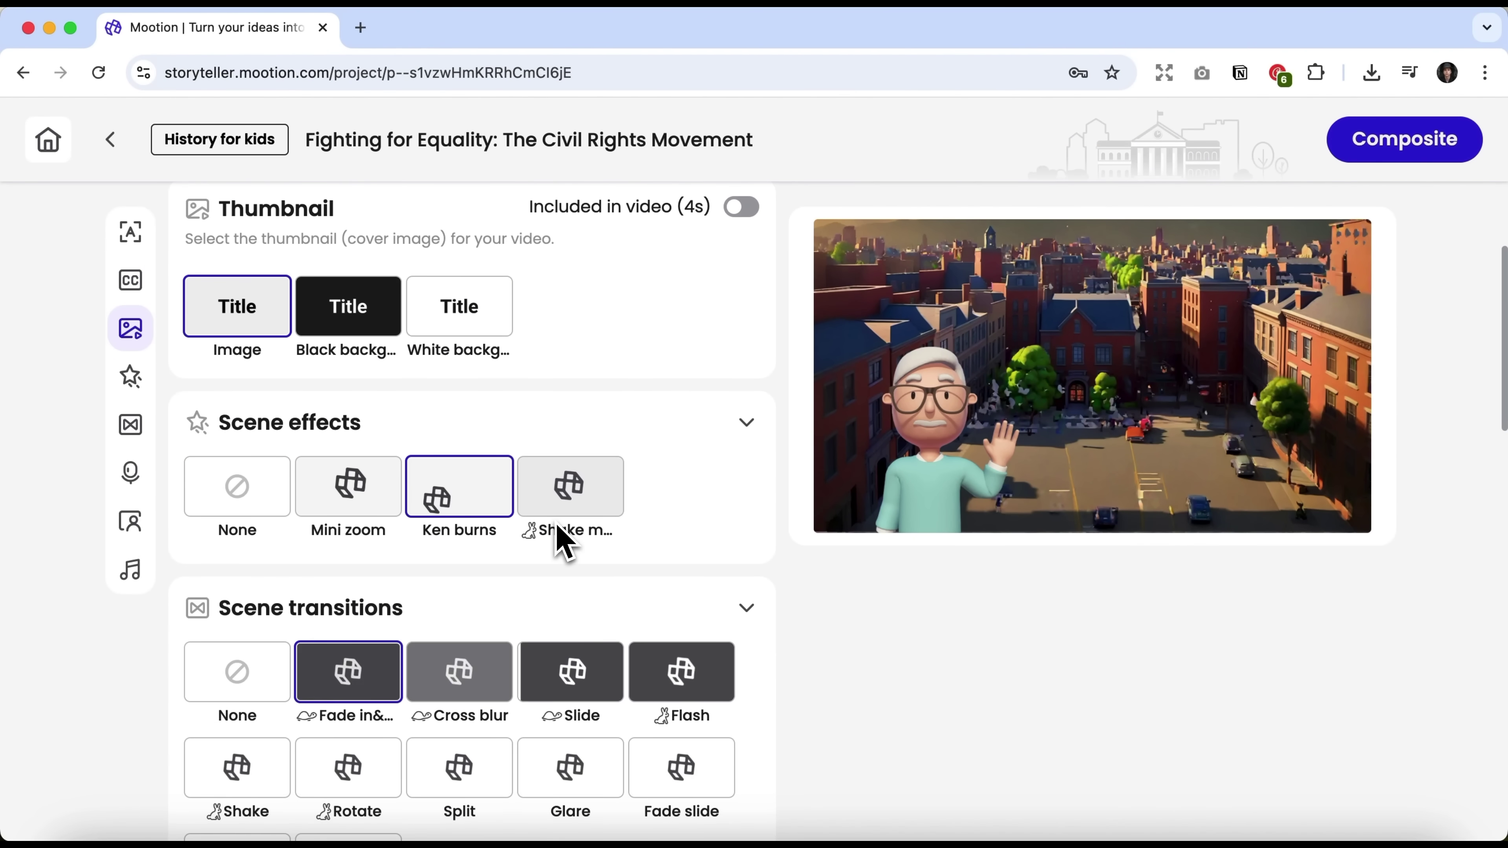
scroll(389, 539, "down", 10)
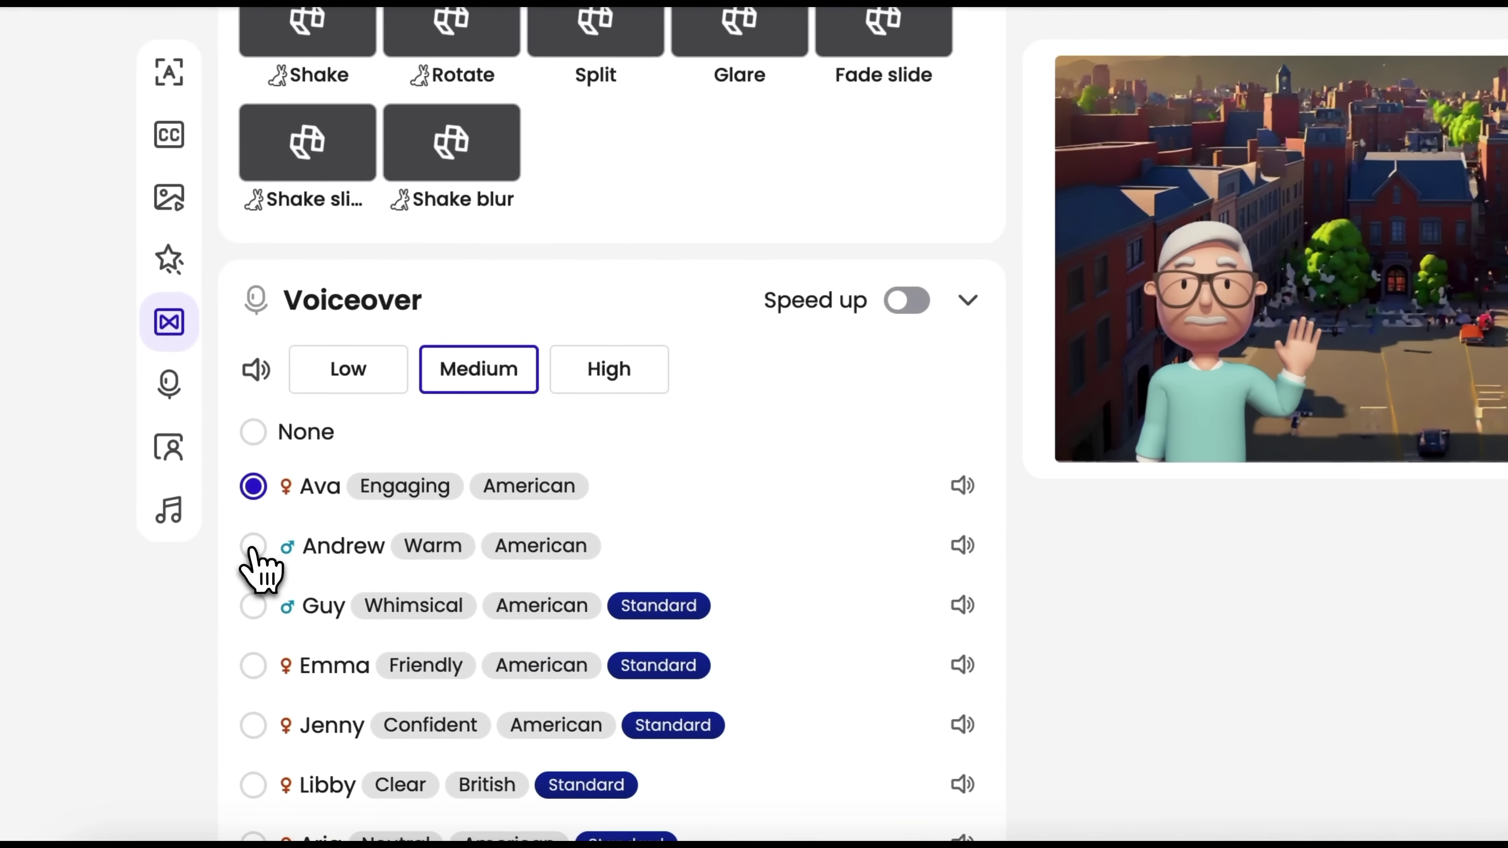
Set the voiceover to Andrew, the avatar layout to Circle left, and music to Reggaesolo.
left_click(195, 598)
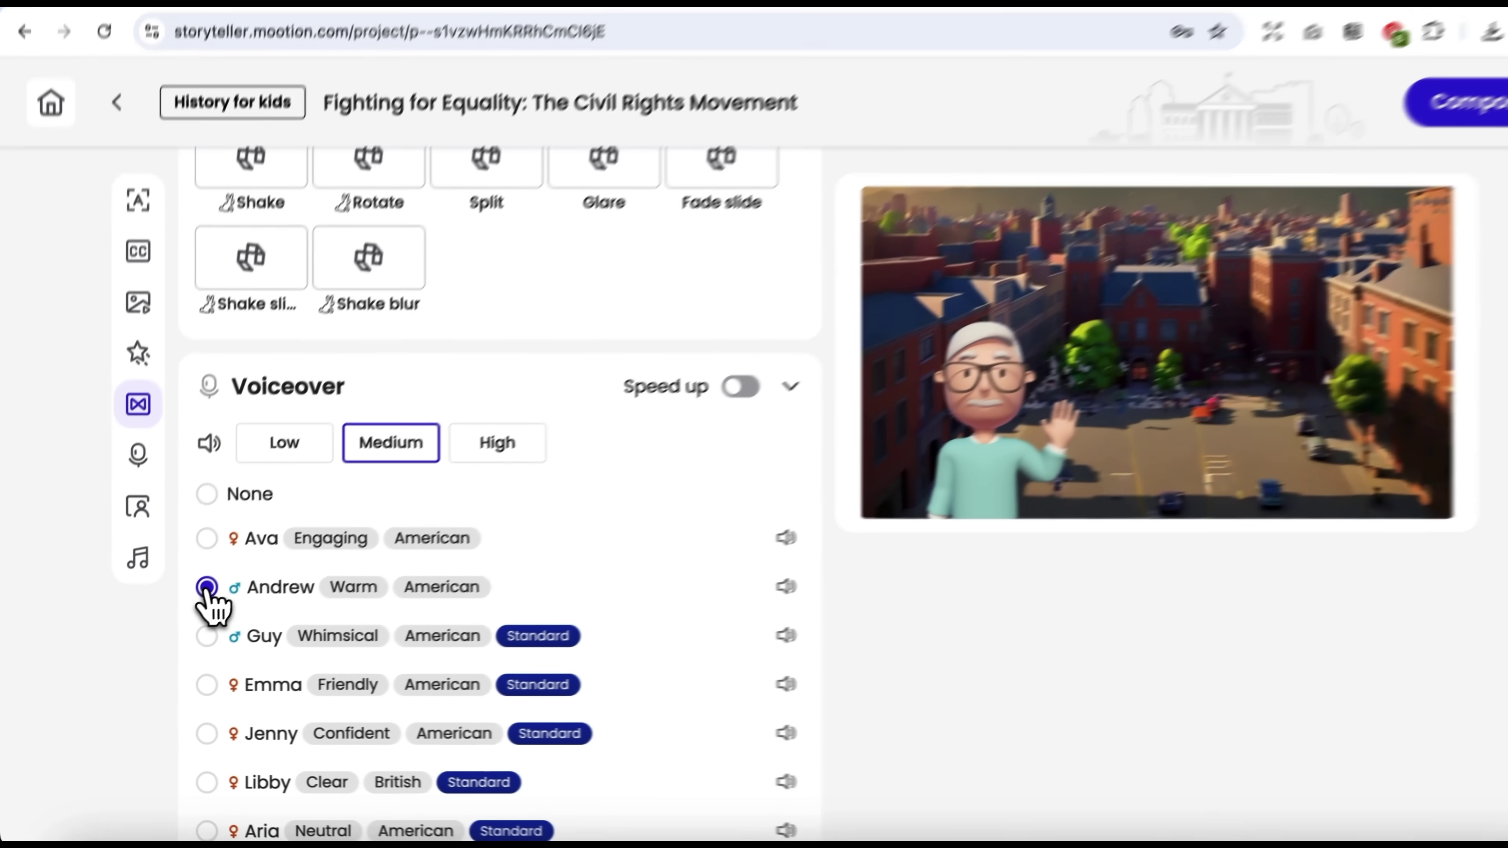
scroll(220, 643, "down", 6)
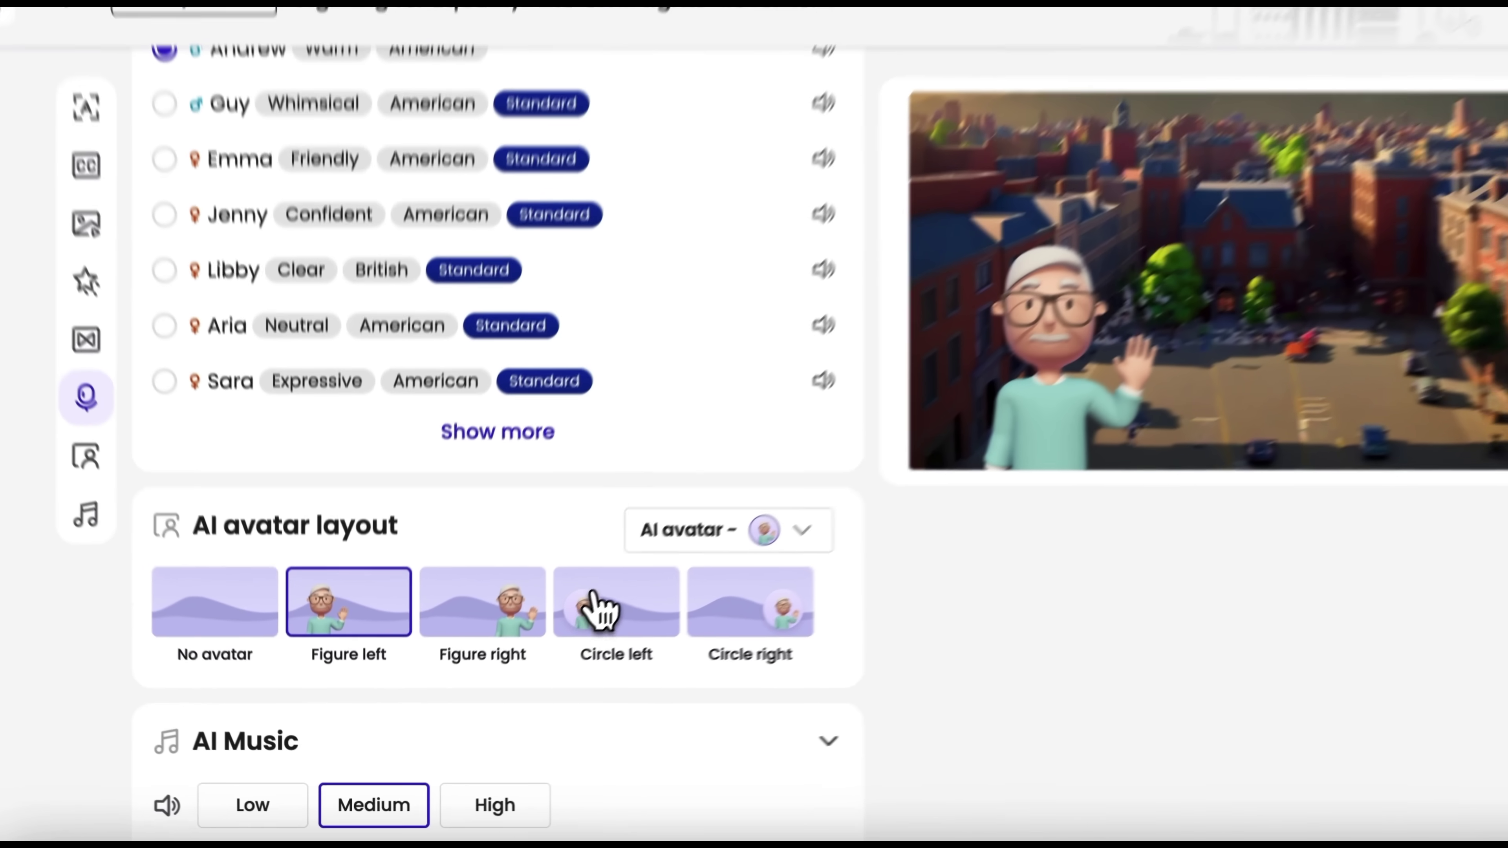
left_click(555, 634)
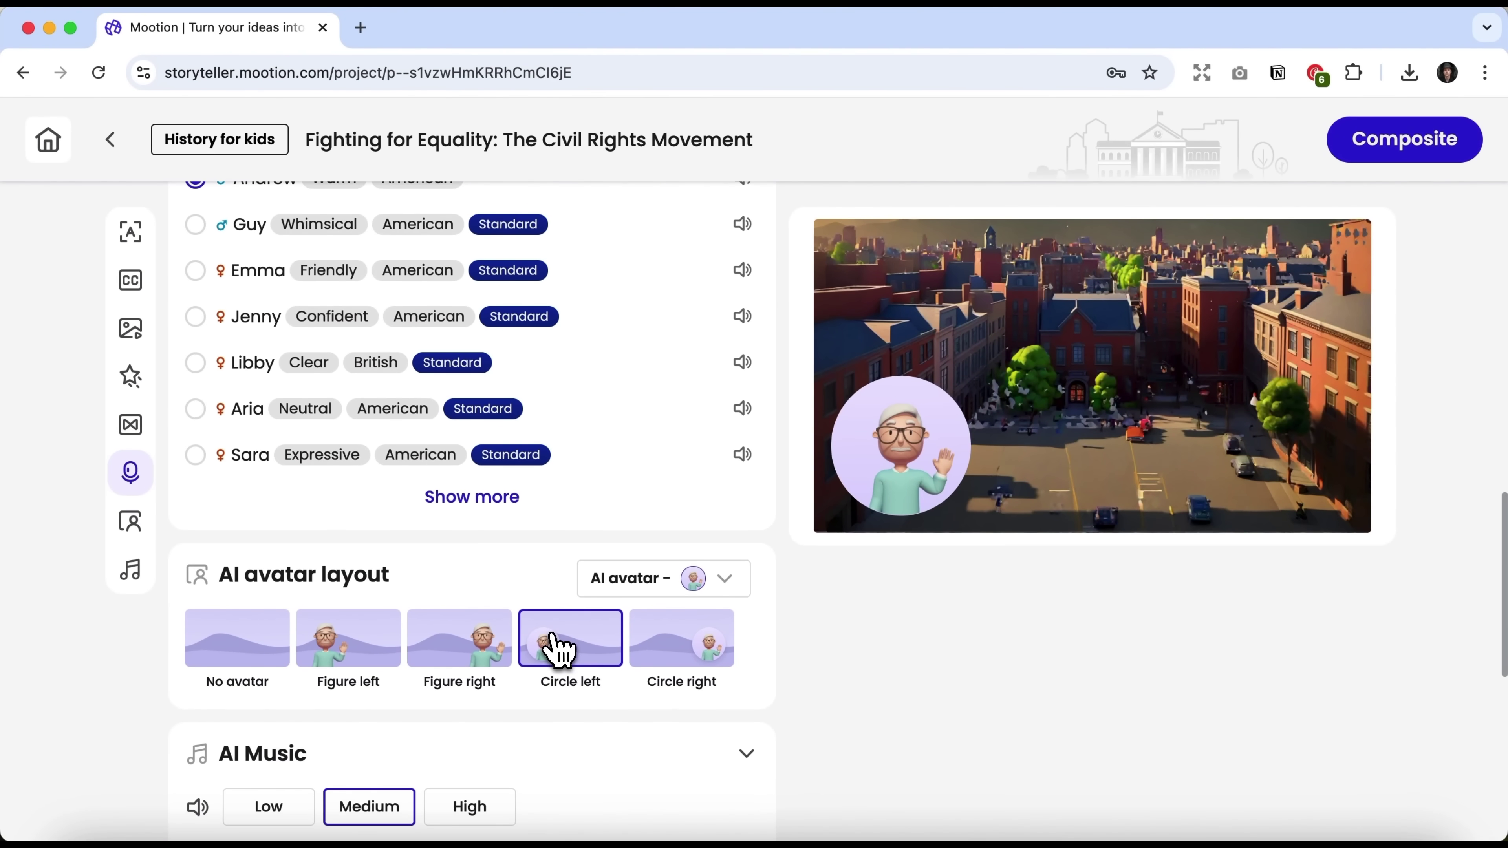
scroll(617, 594, "down", 5)
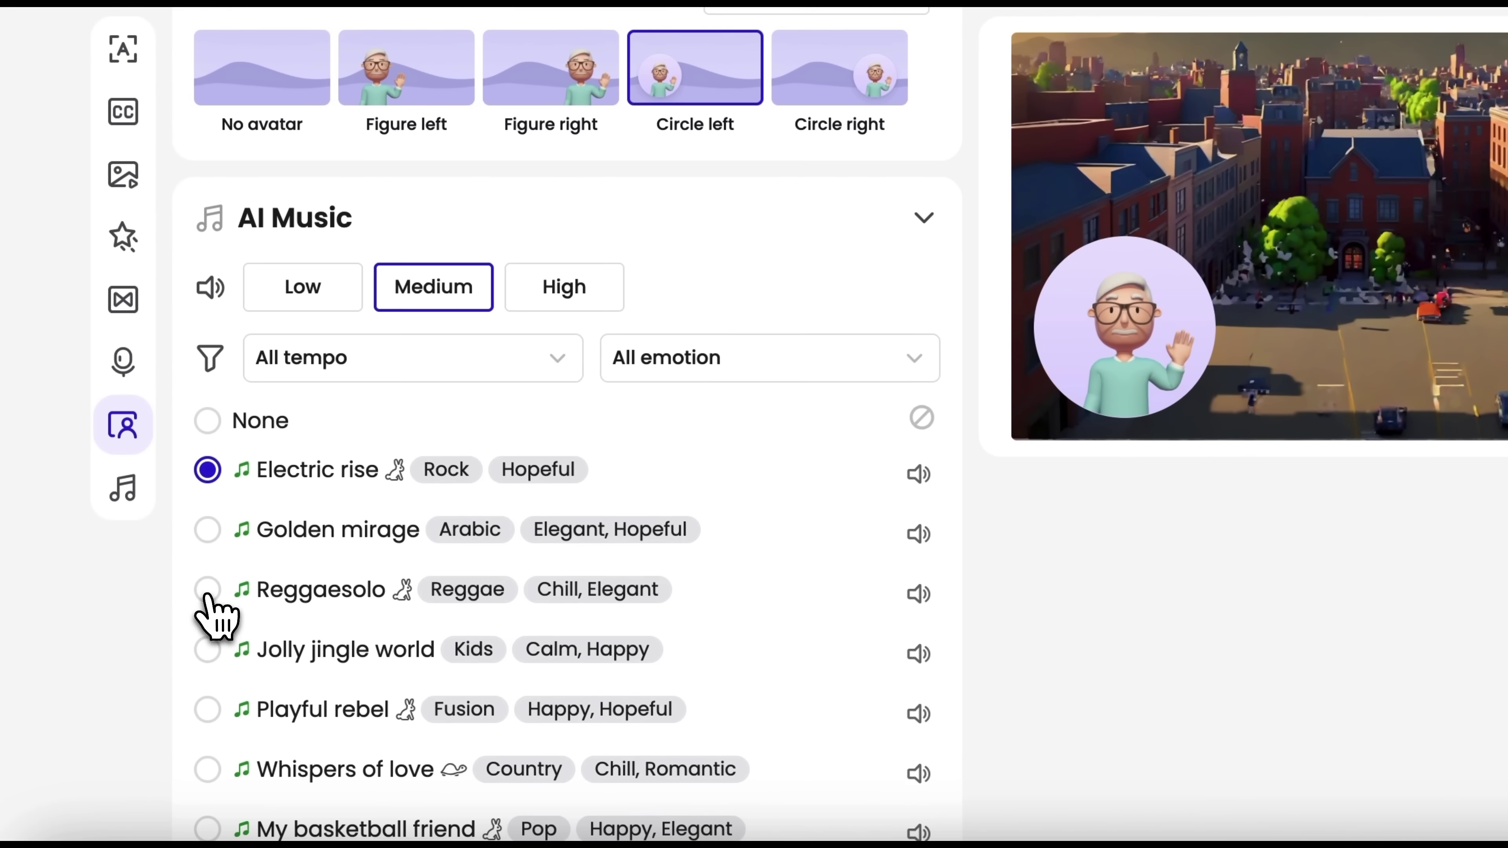
left_click(195, 649)
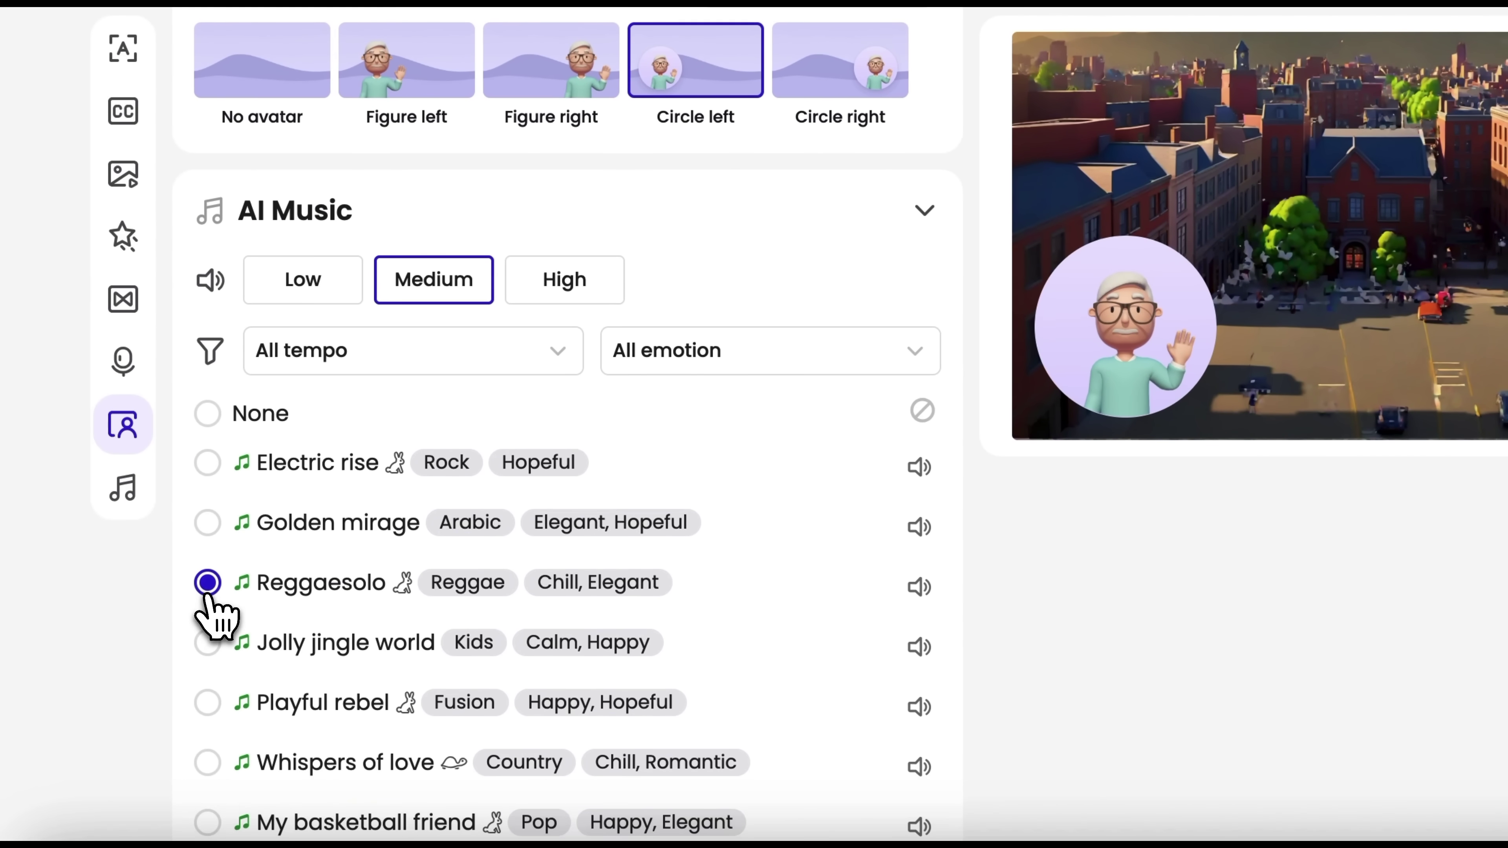
scroll(211, 615, "down", 5)
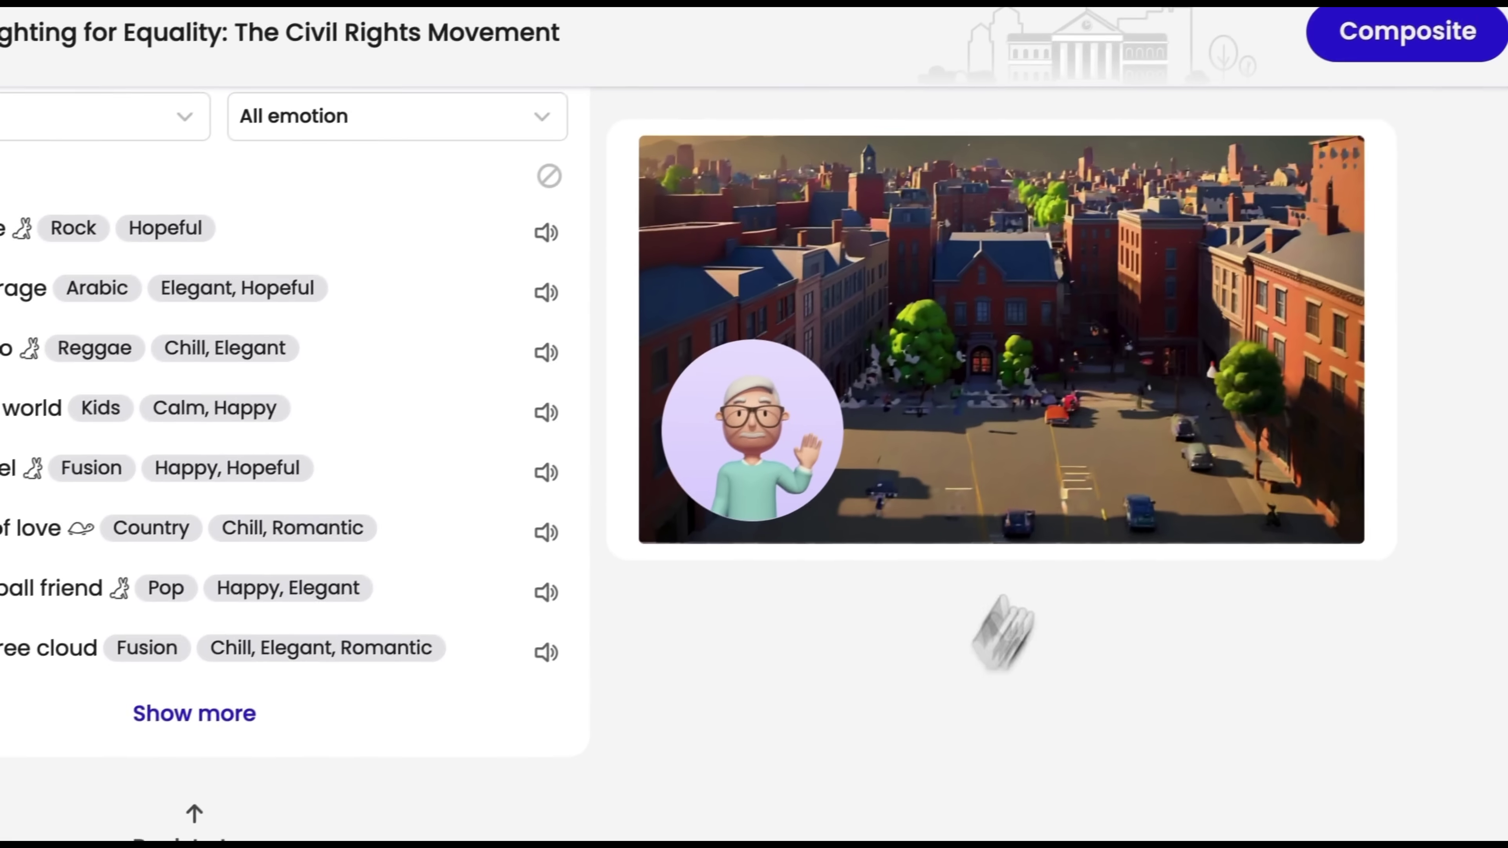
Composite the Civil Rights video and play the finished result.
left_click(1359, 143)
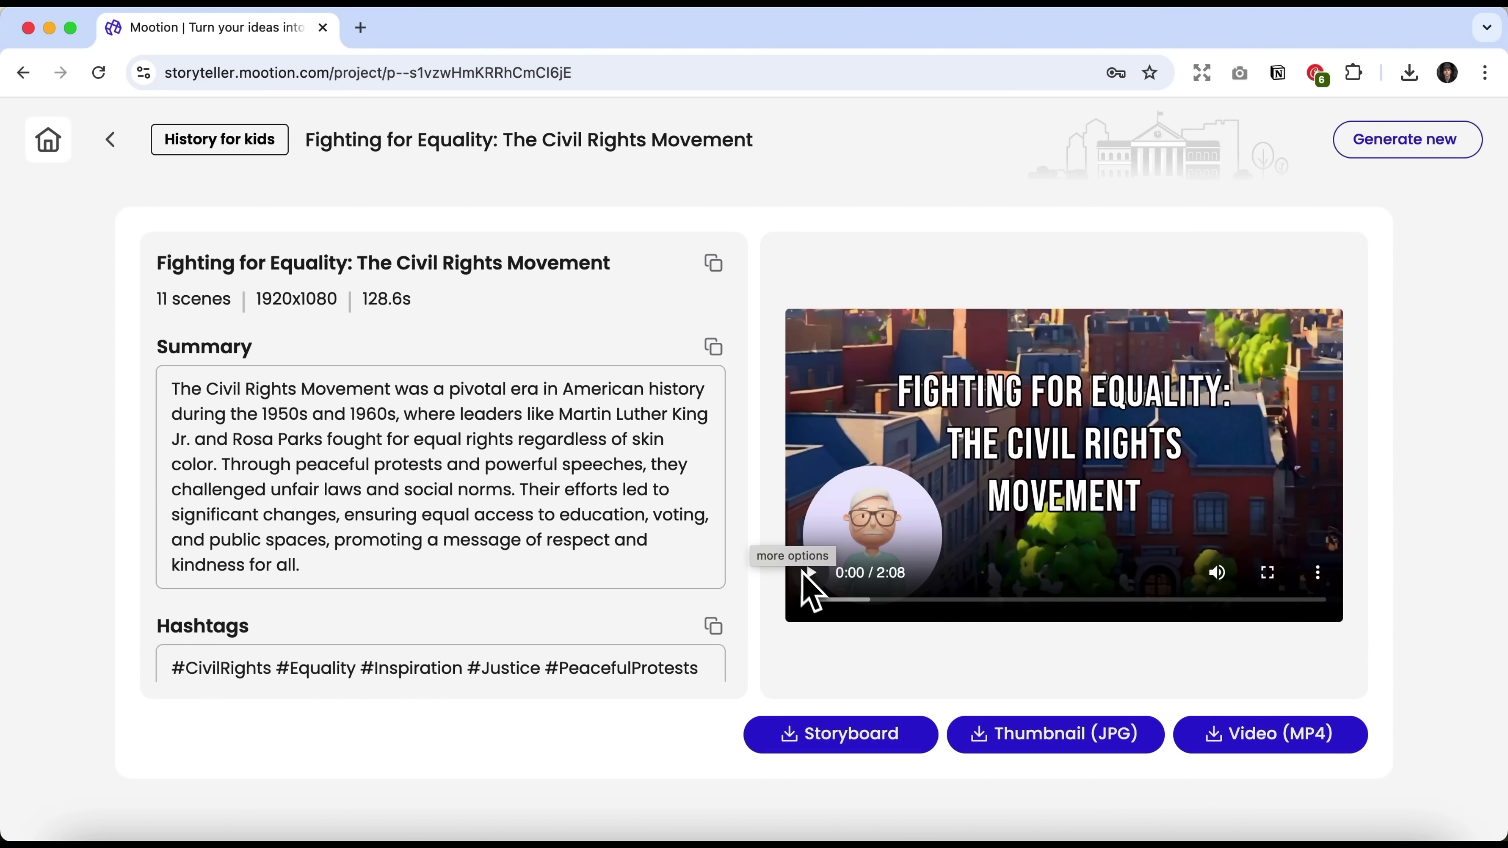
left_click(807, 574)
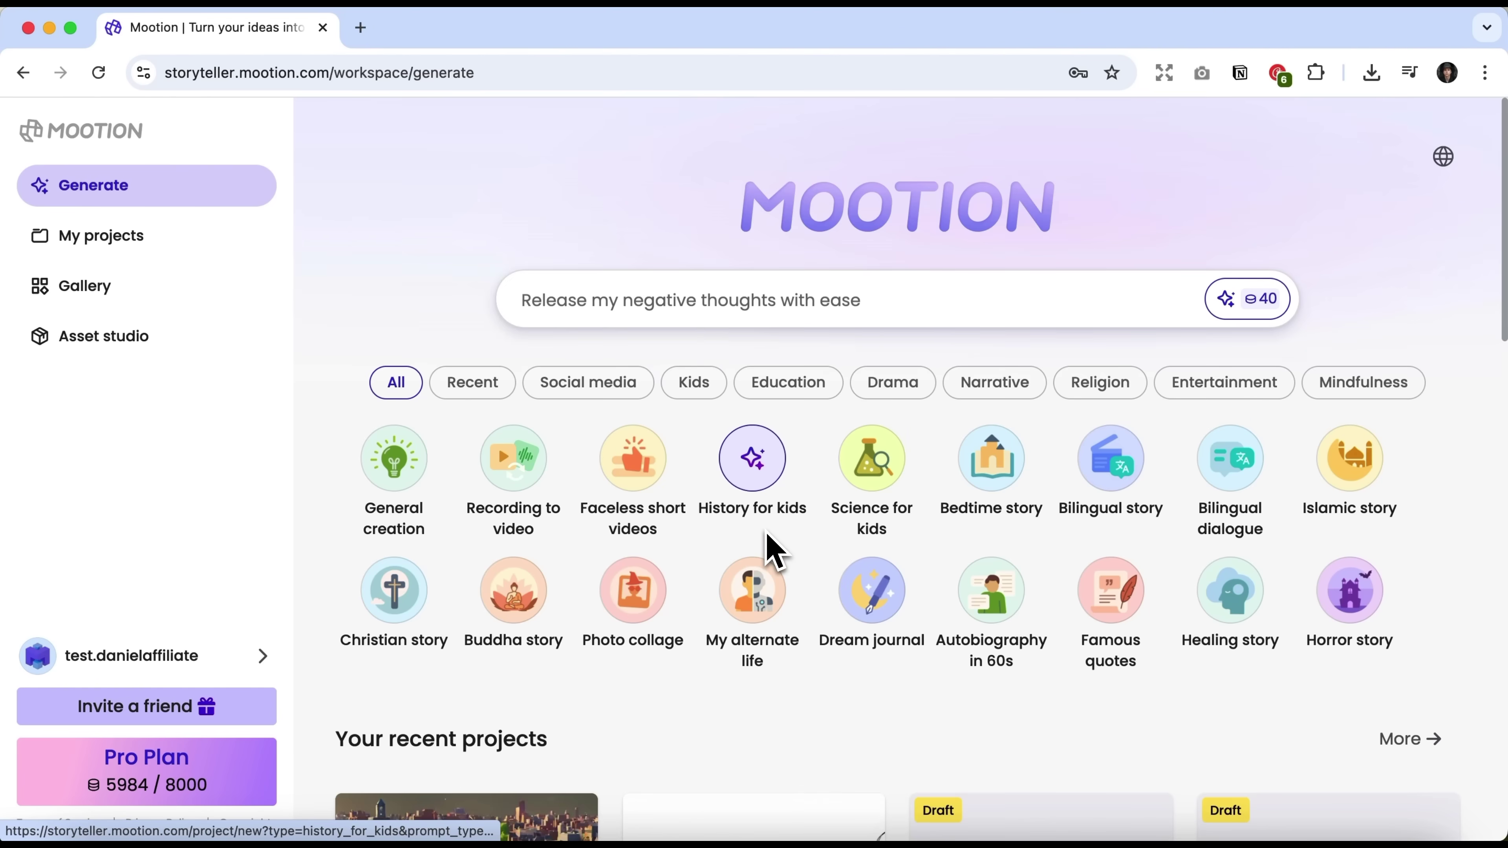
Show all Gallery templates and open the 10-scene 'A Love Letter of Gratitude' template details.
scroll(767, 538, "down", 3)
scroll(774, 550, "down", 12)
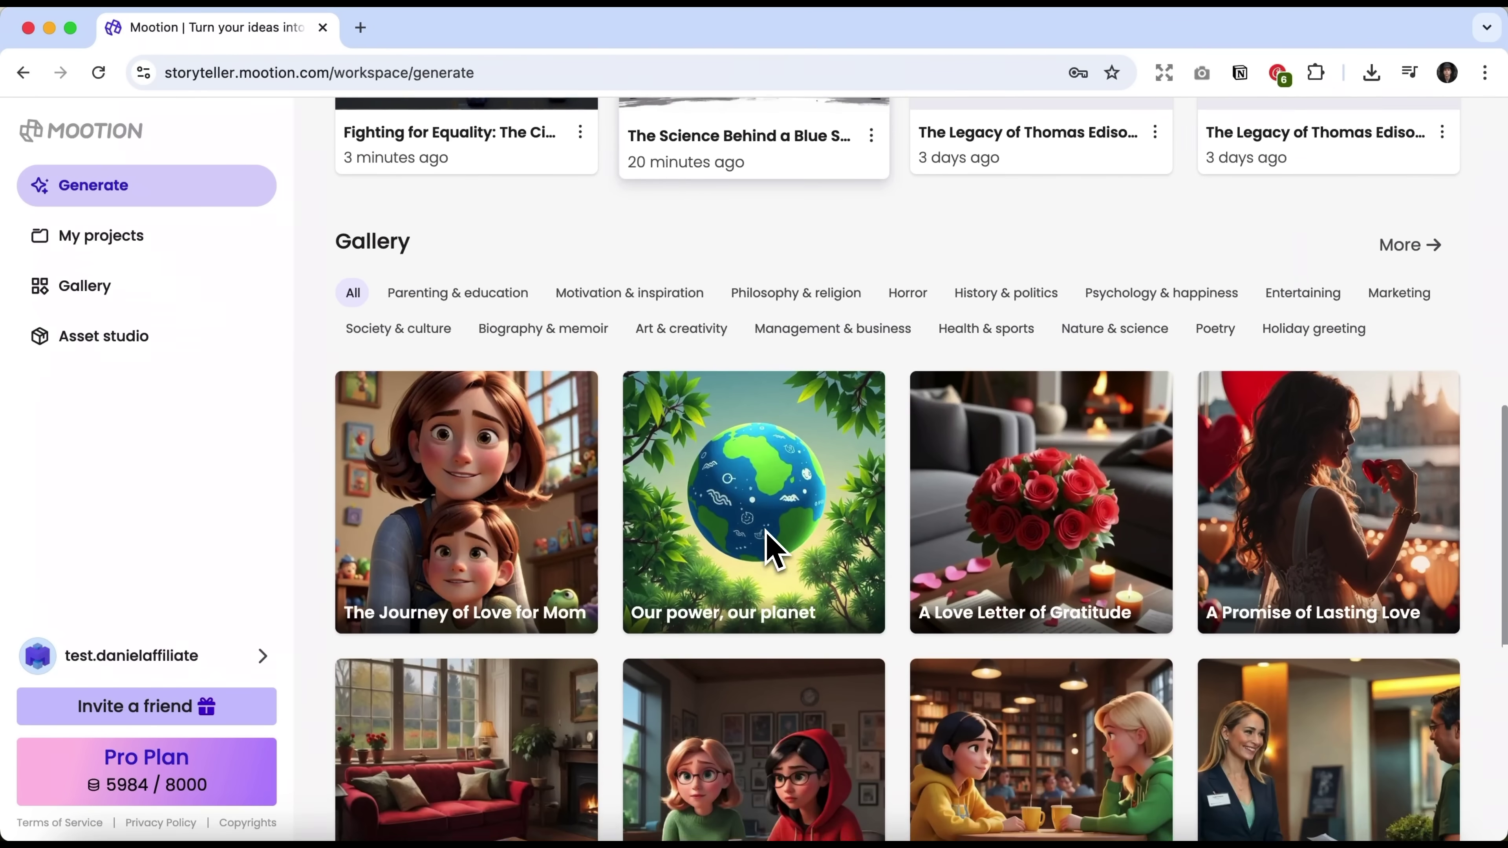
scroll(772, 549, "down", 7)
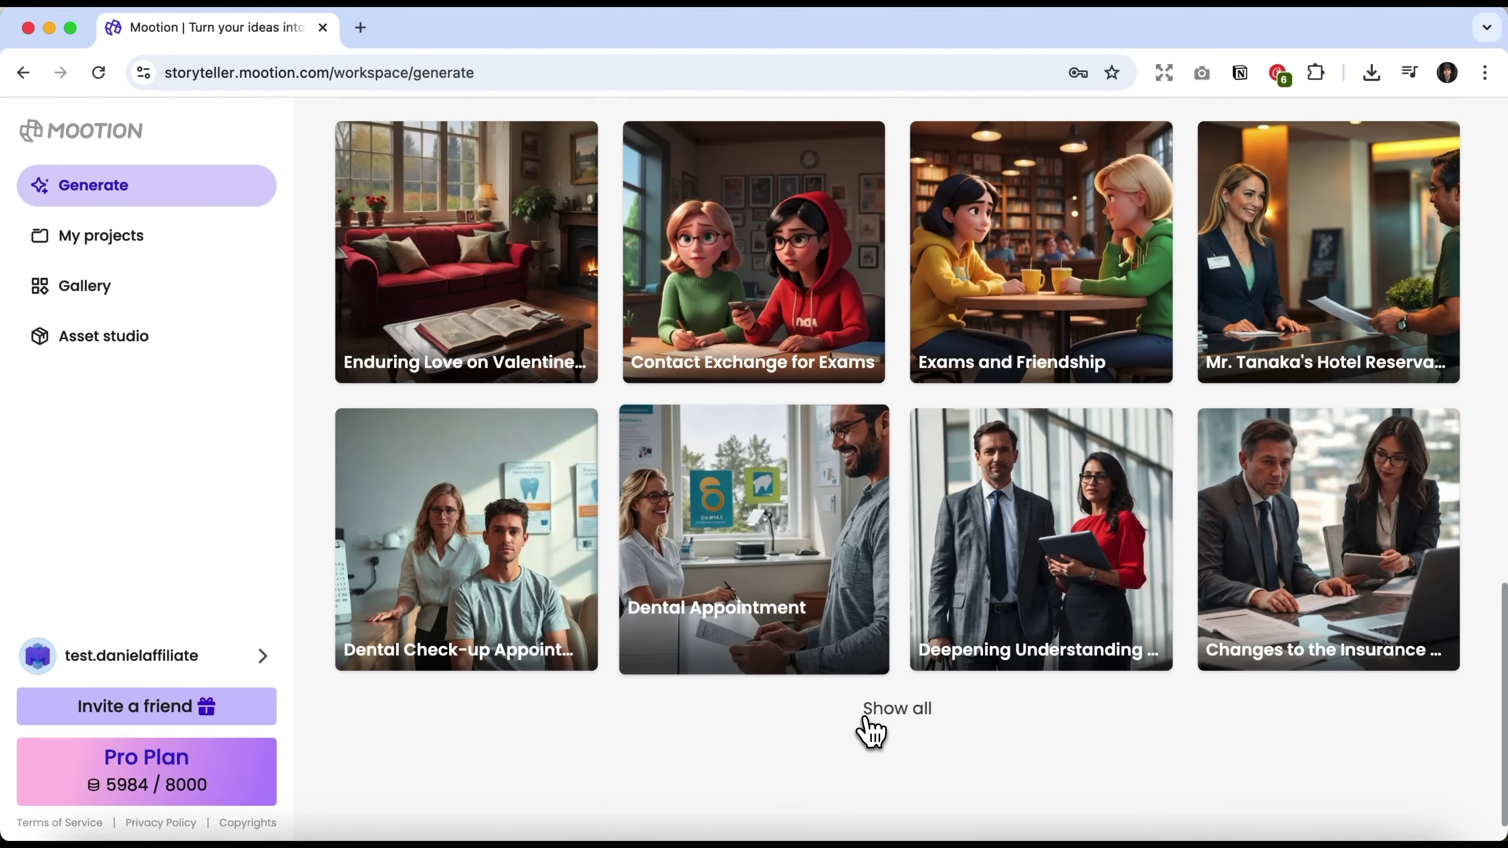
left_click(866, 722)
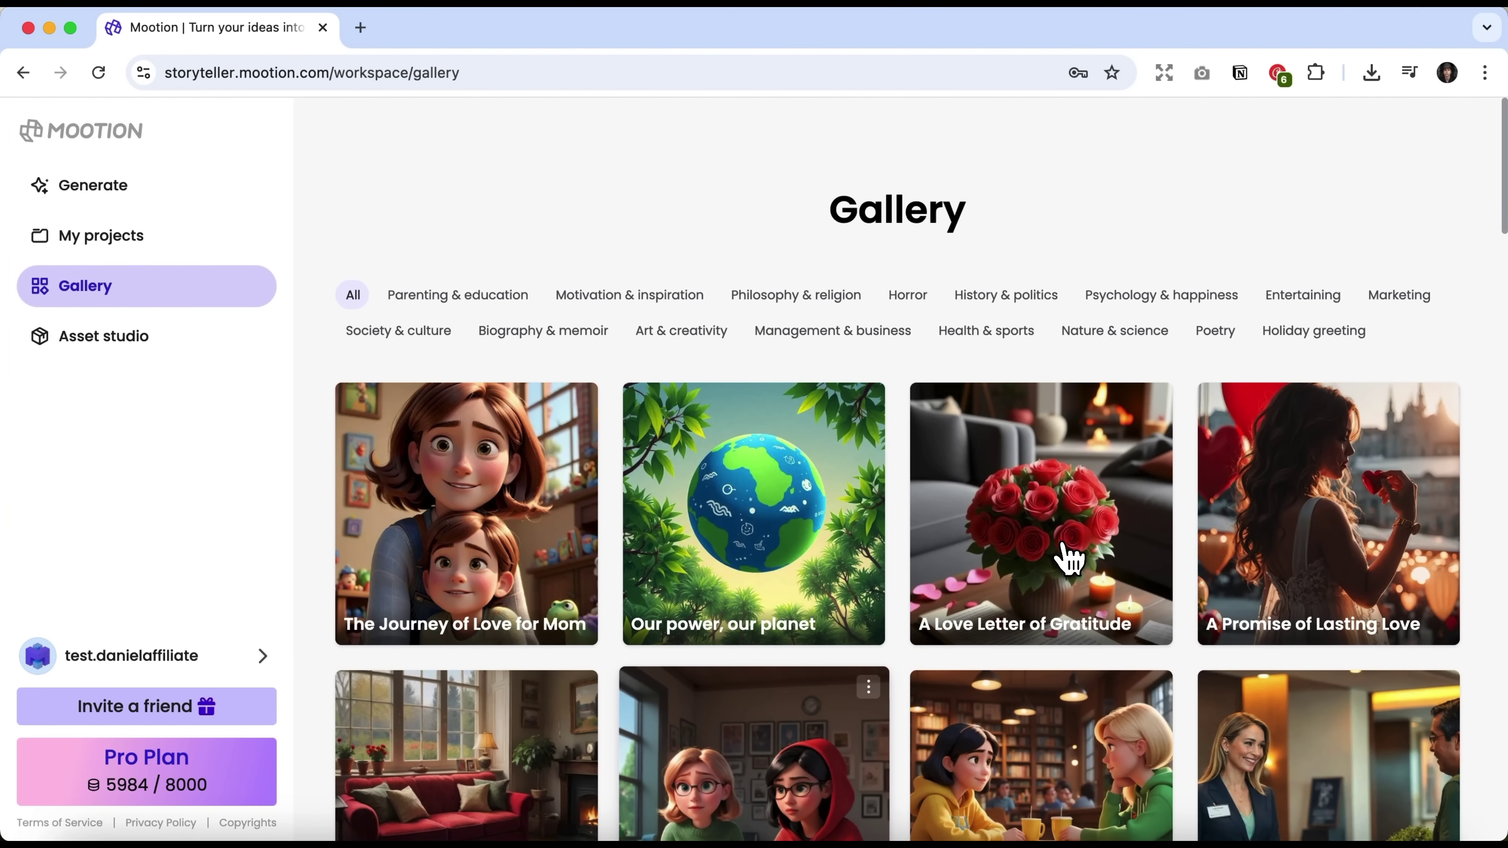
left_click(1067, 558)
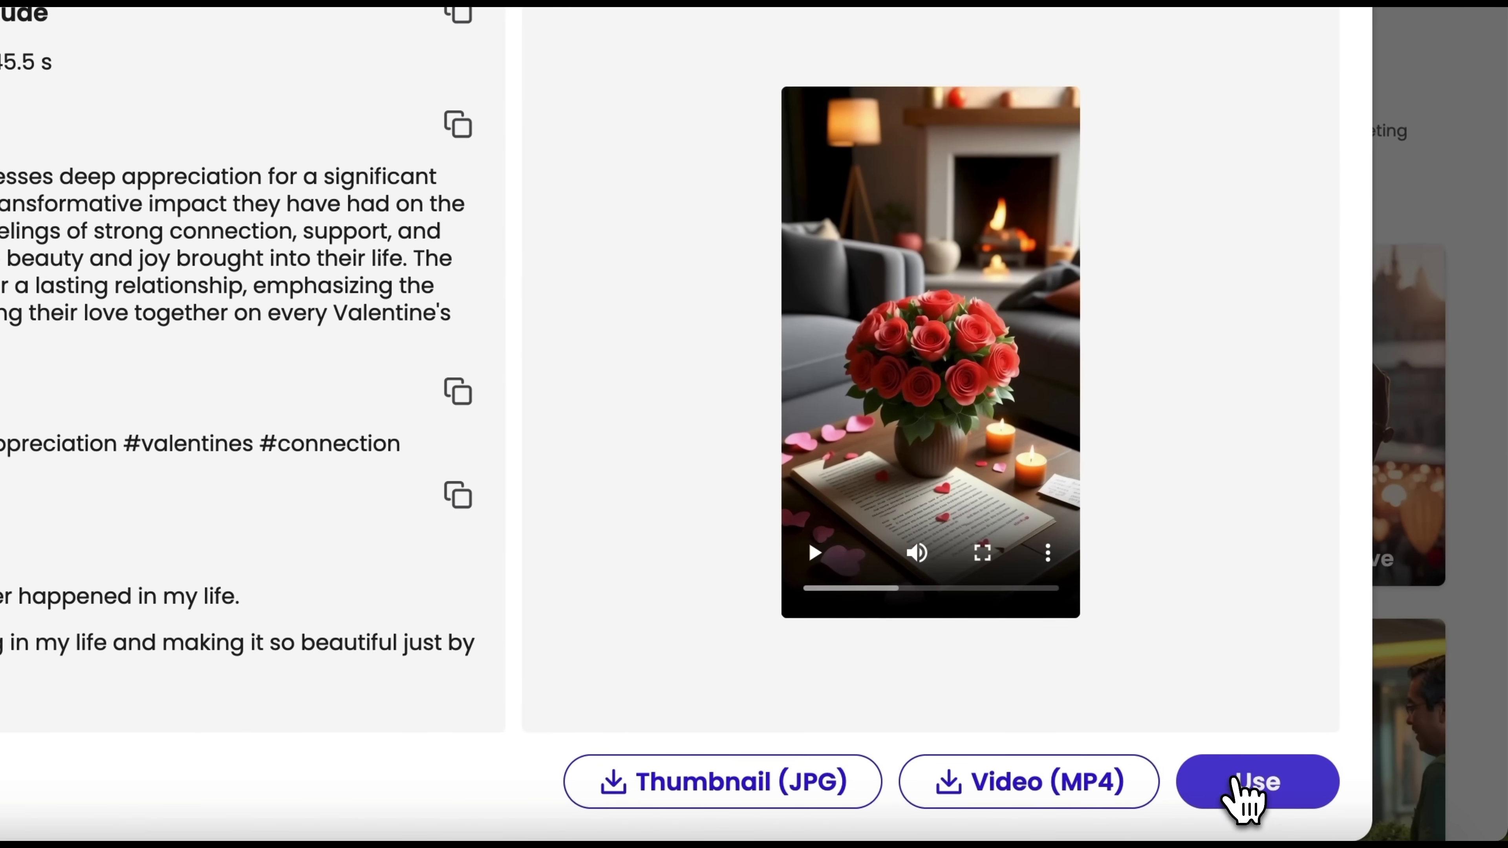
Remix the template with the seventh AI avatar and Anime style into 'A Love to Cherish Forever'.
left_click(1243, 796)
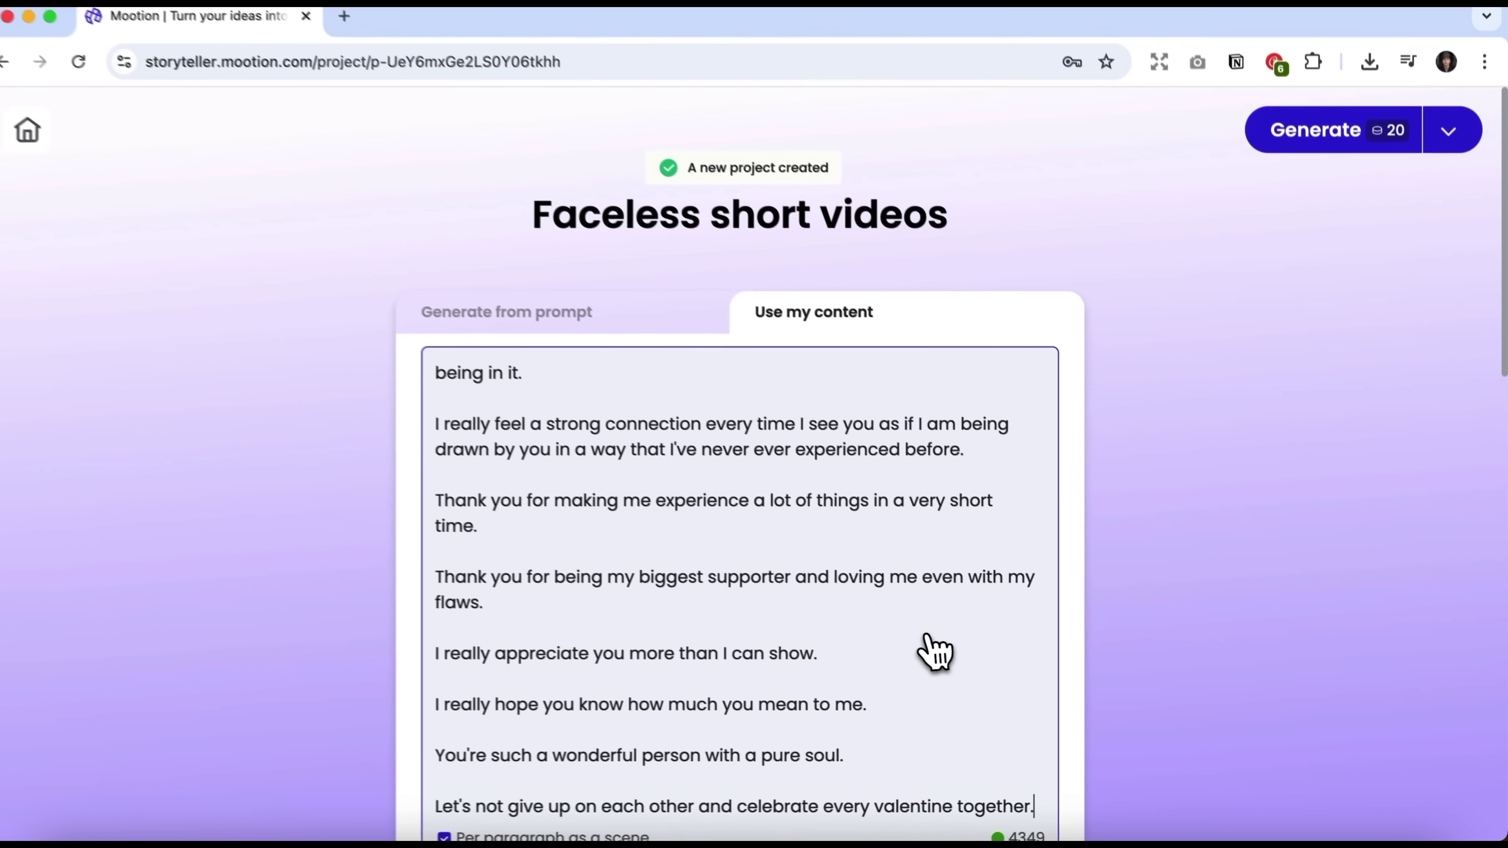
scroll(939, 654, "down", 10)
left_click(968, 469)
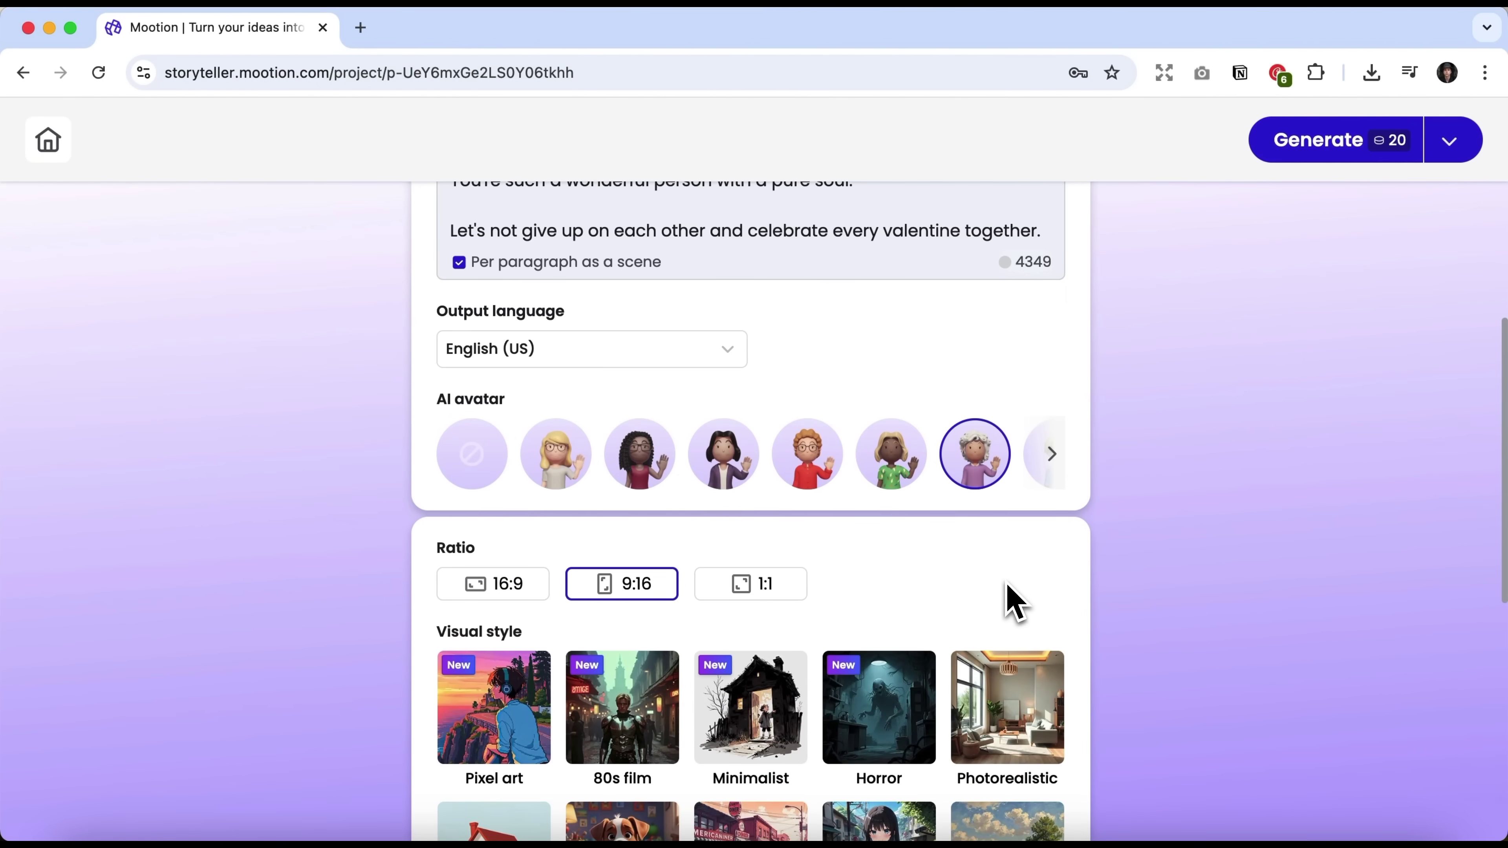
scroll(1012, 600, "down", 2)
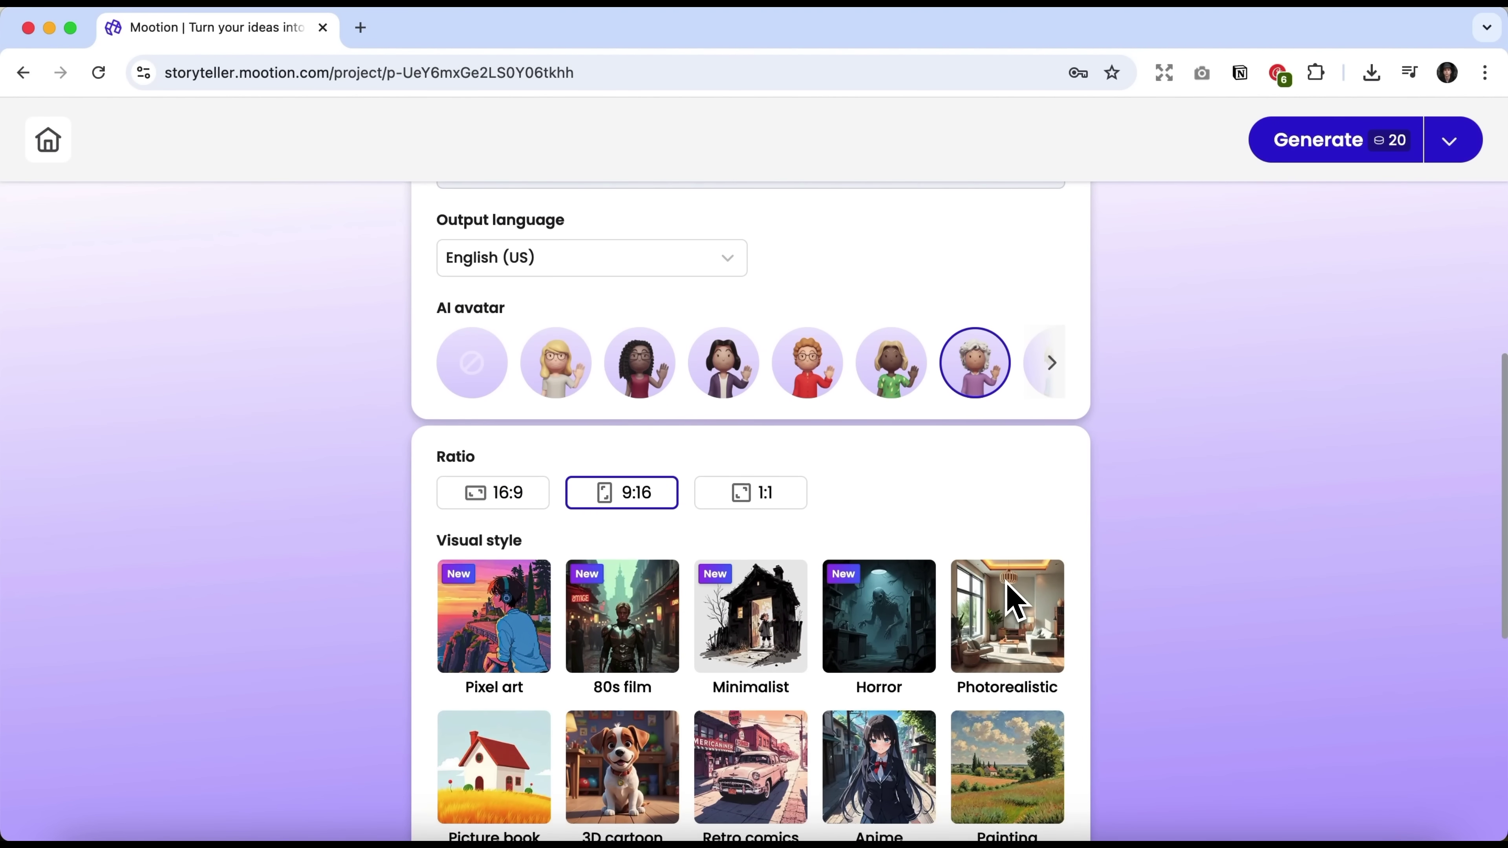
scroll(1015, 600, "down", 4)
left_click(837, 641)
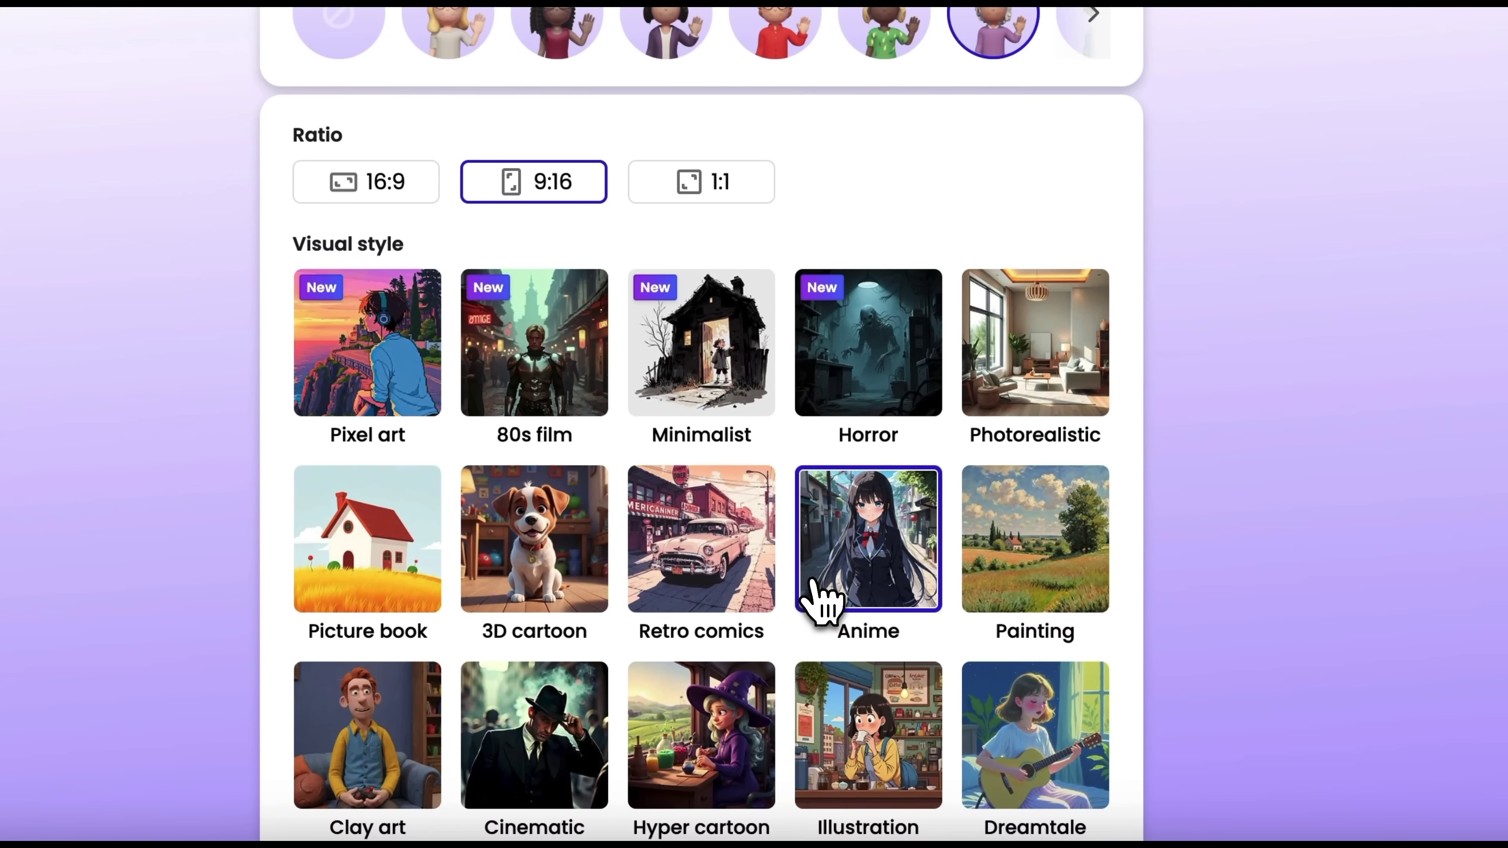
scroll(843, 653, "up", 10)
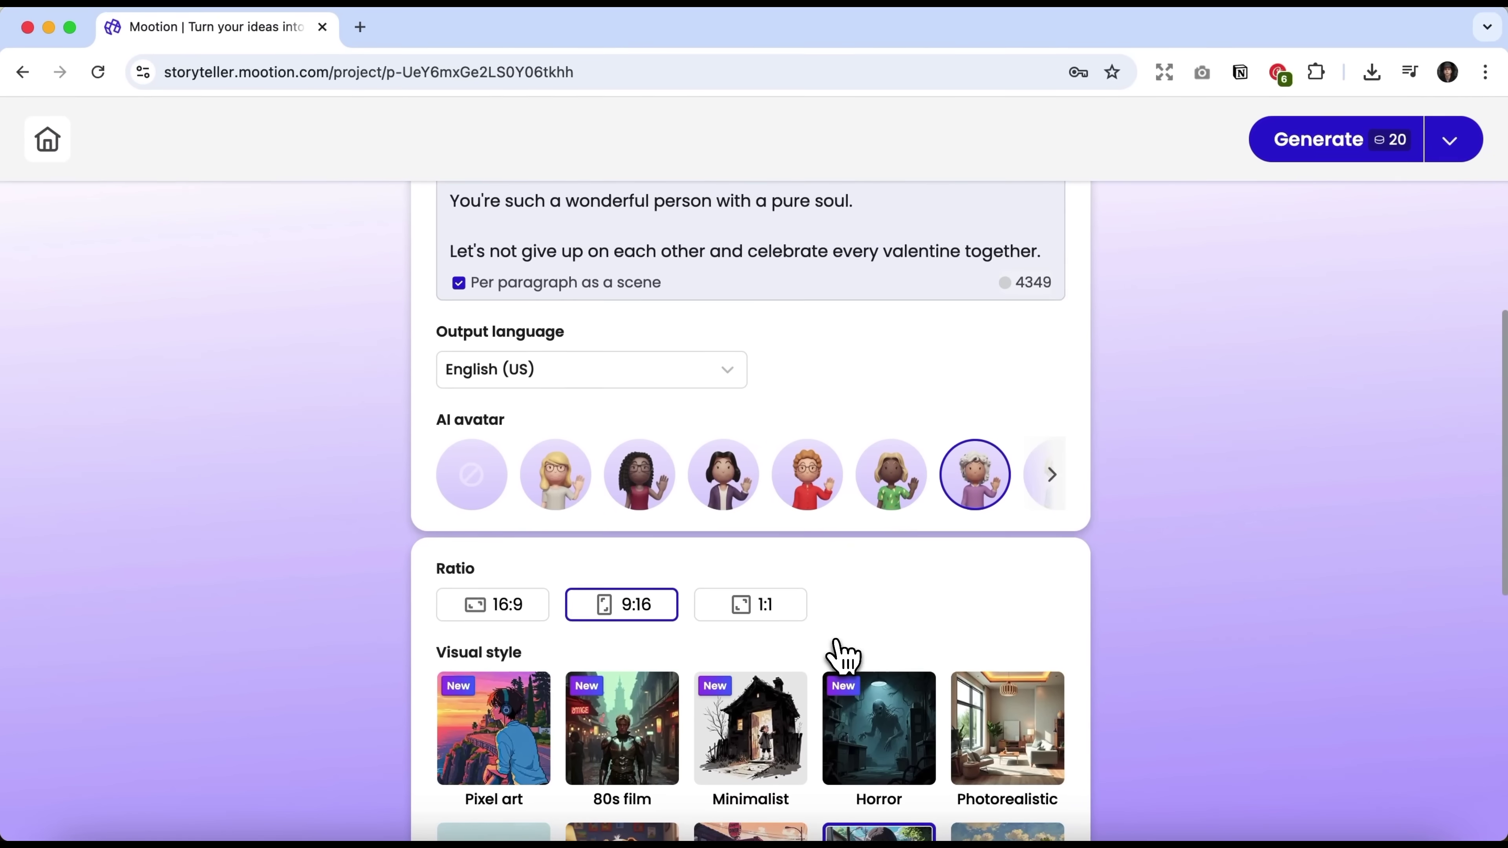
scroll(843, 654, "up", 4)
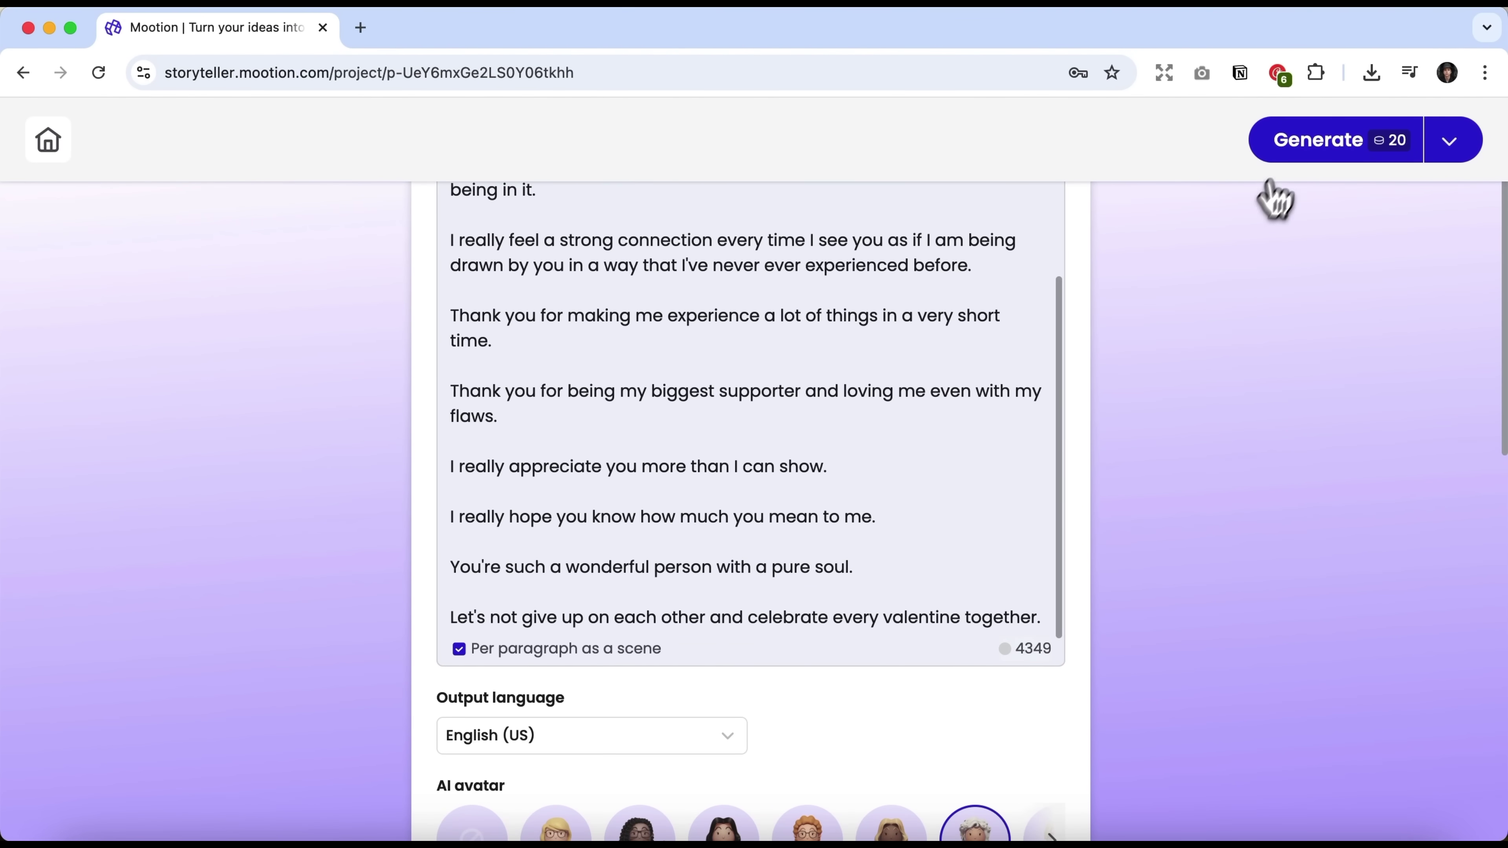
left_click(1270, 154)
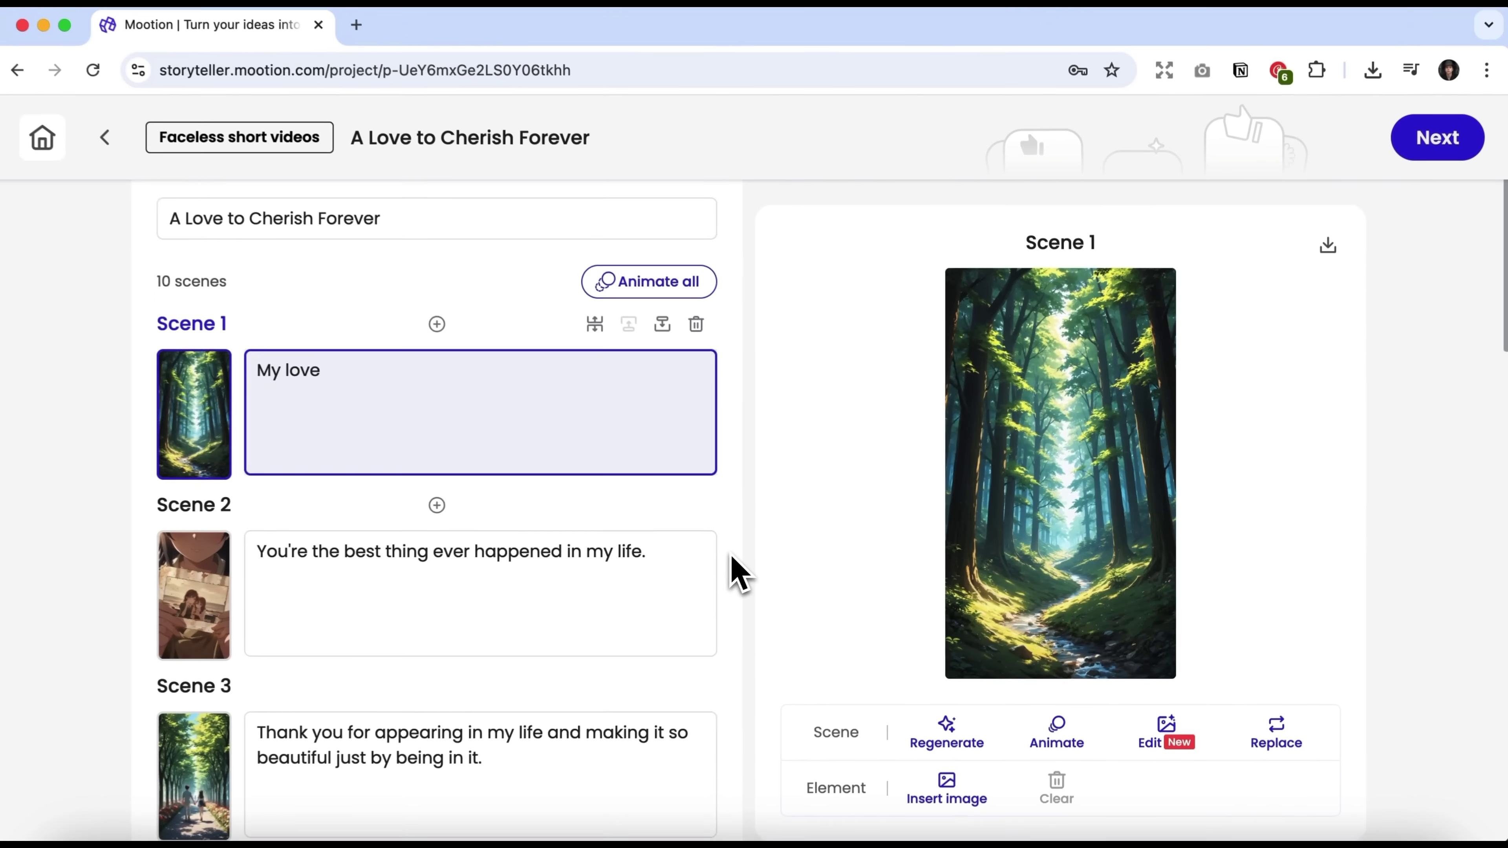
Review all ten illustrated scenes of the storyboard, then continue to composite settings.
scroll(630, 671, "down", 3)
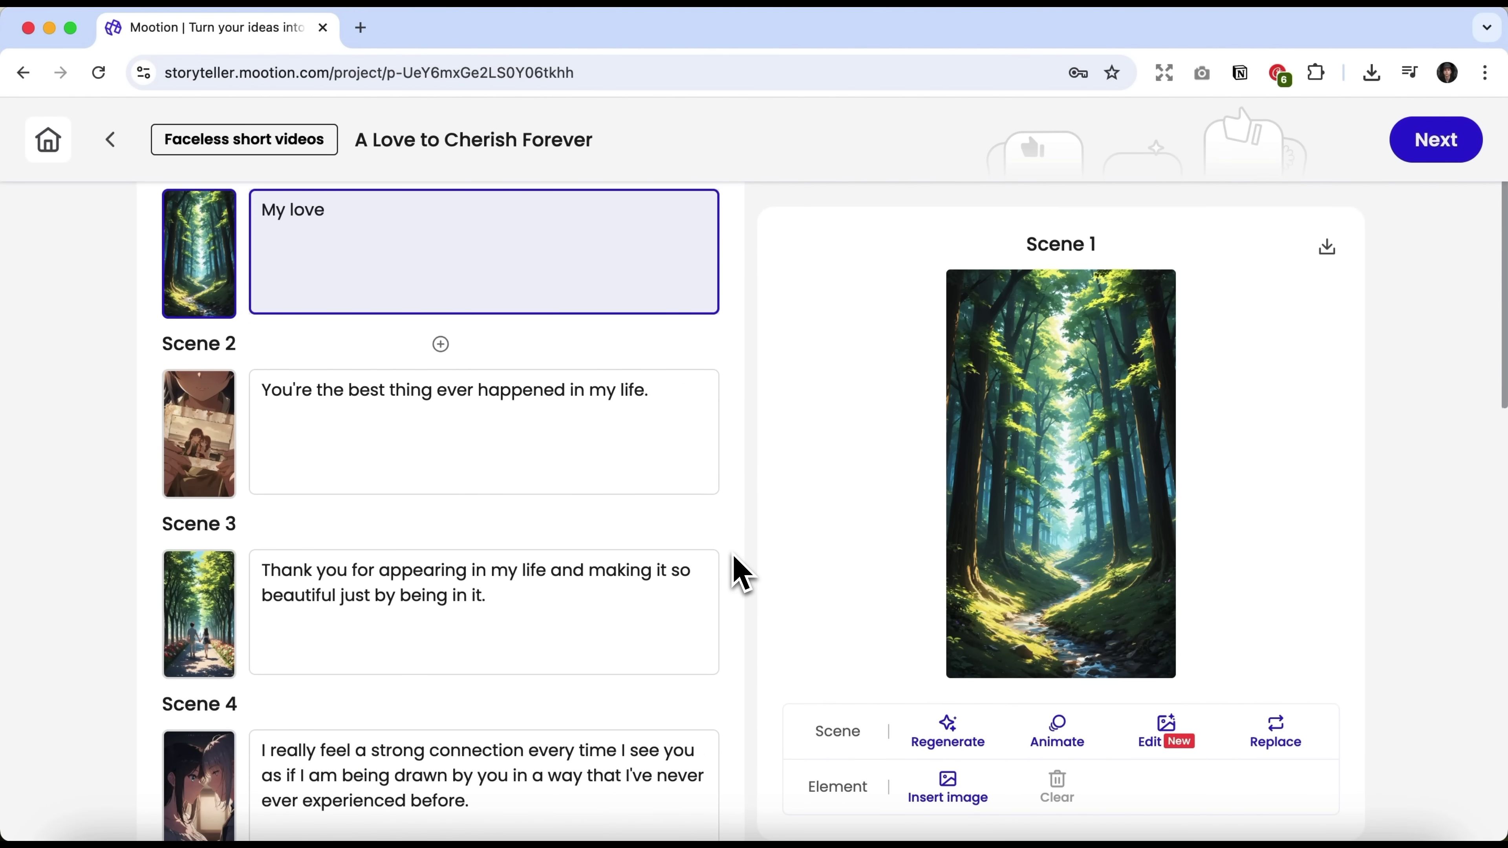
scroll(739, 573, "down", 5)
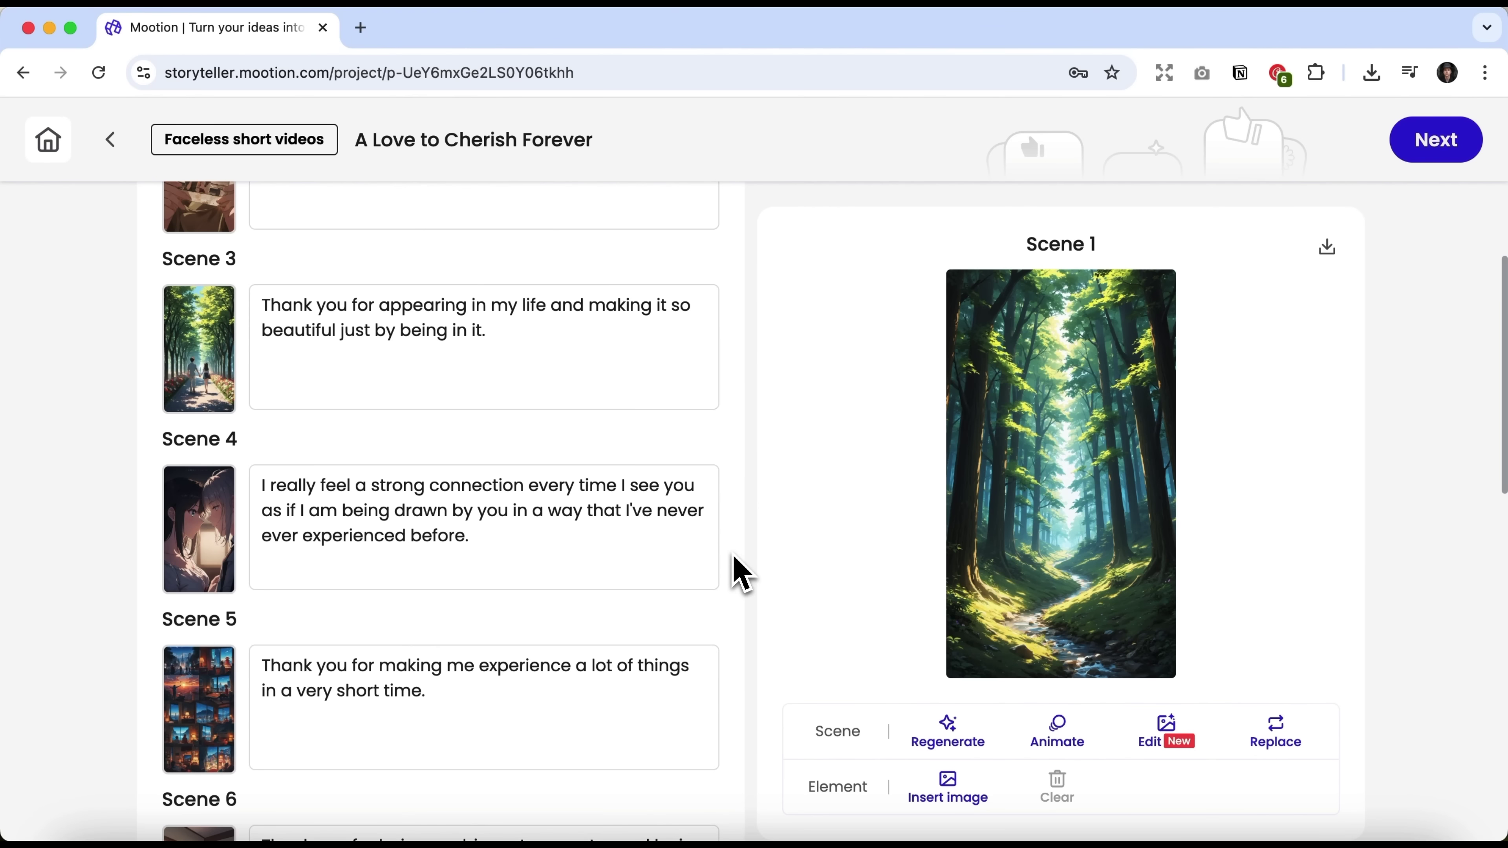
scroll(739, 573, "down", 10)
scroll(739, 573, "down", 7)
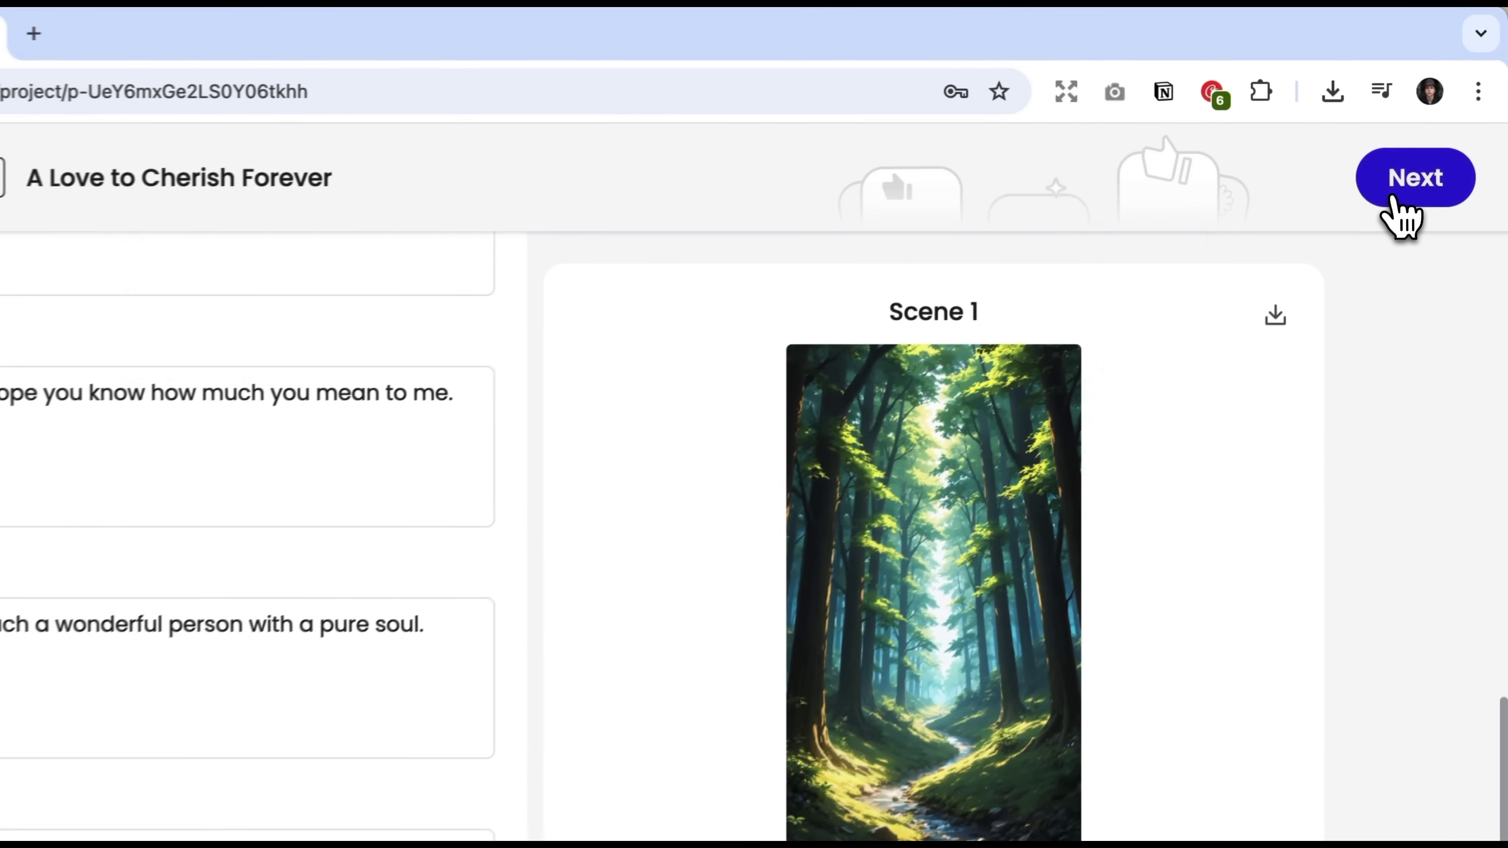
left_click(1424, 149)
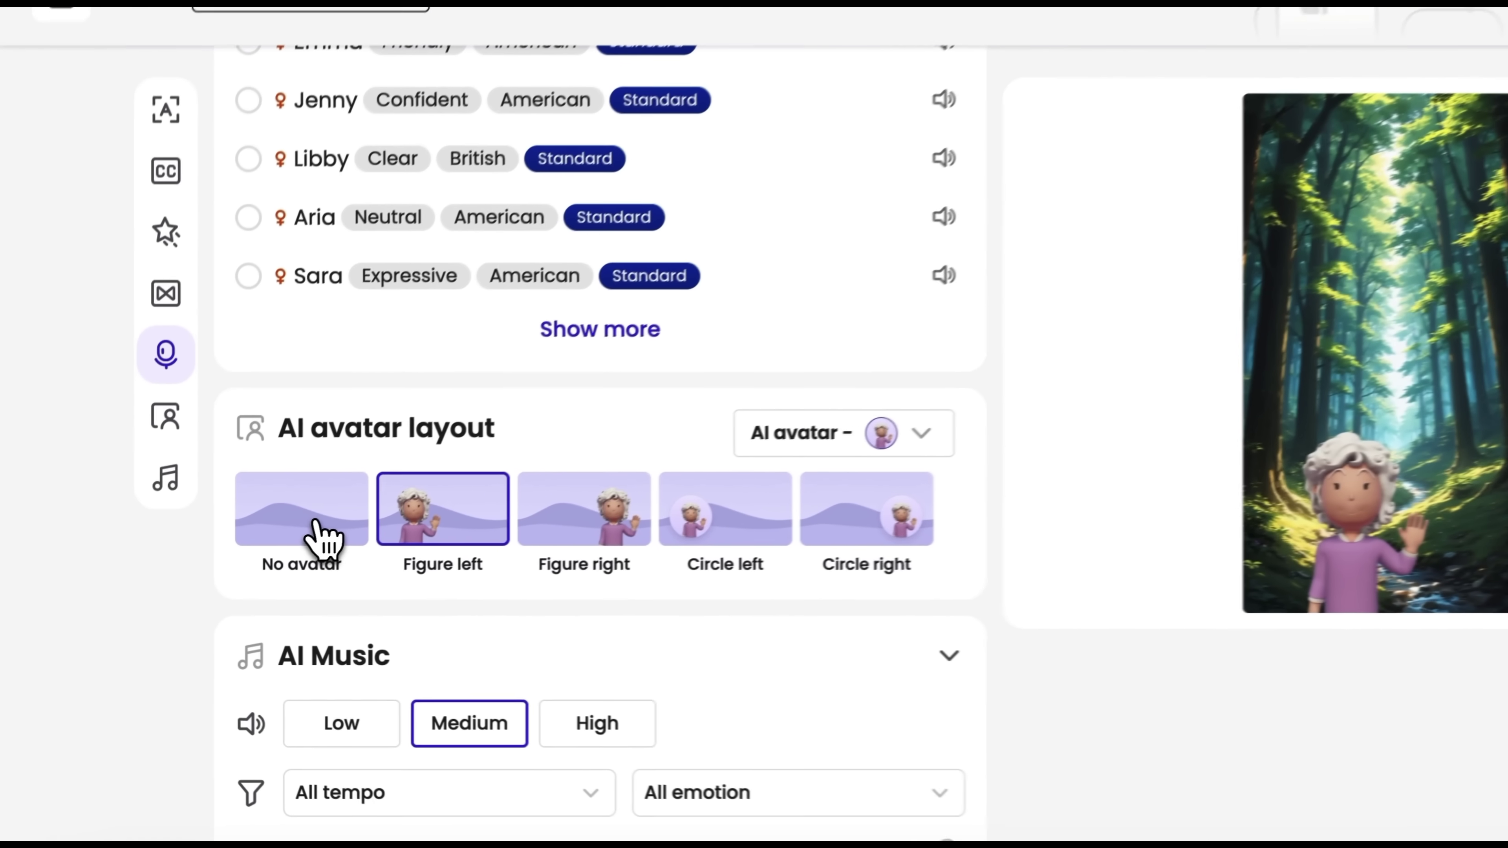
Set the AI avatar layout to No avatar and composite the 45.3 s 1080x1920 short.
left_click(320, 535)
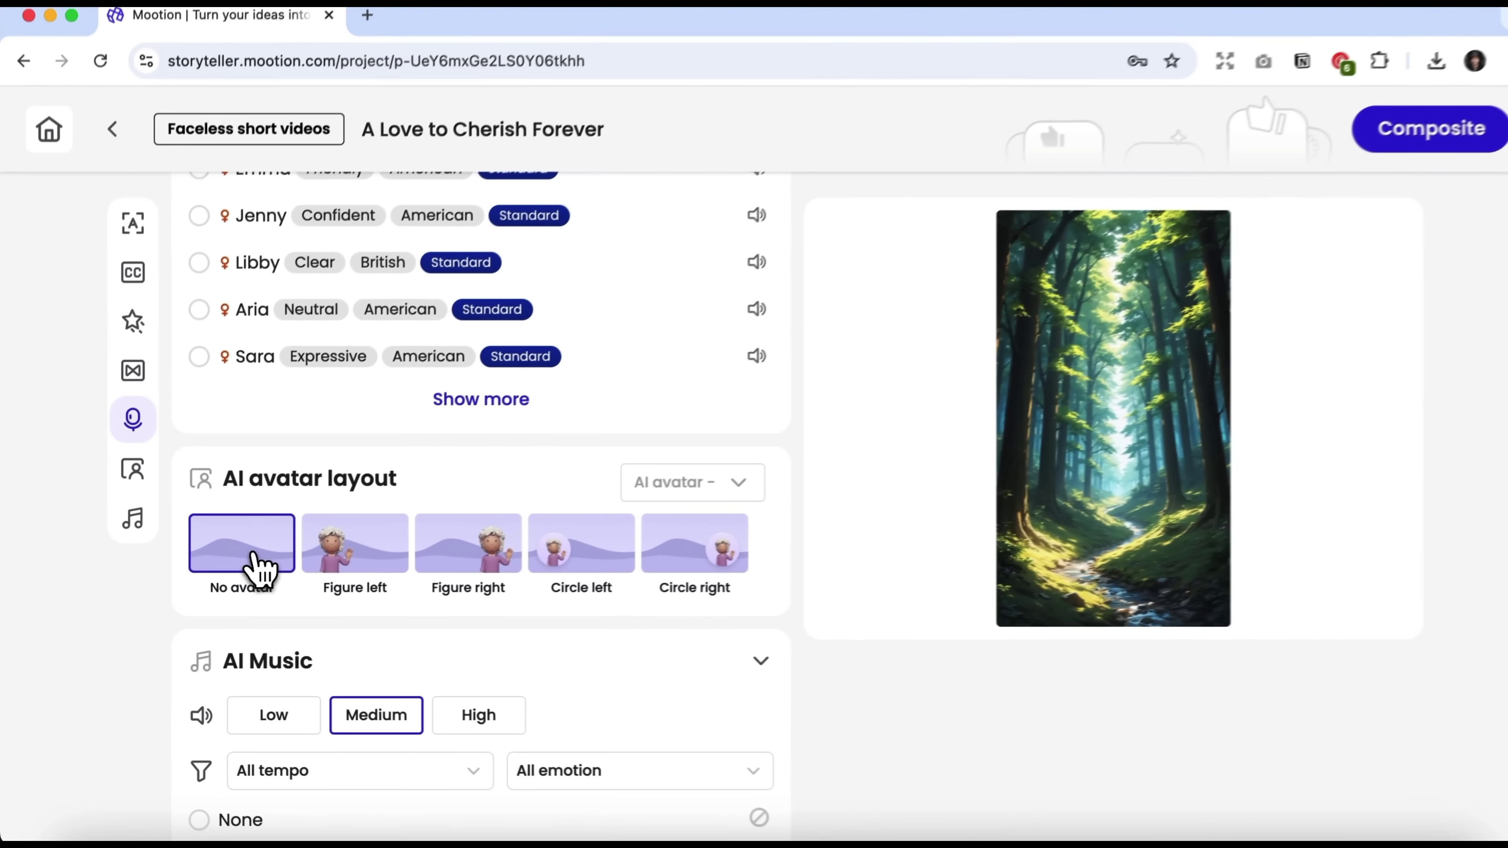
scroll(238, 594, "down", 5)
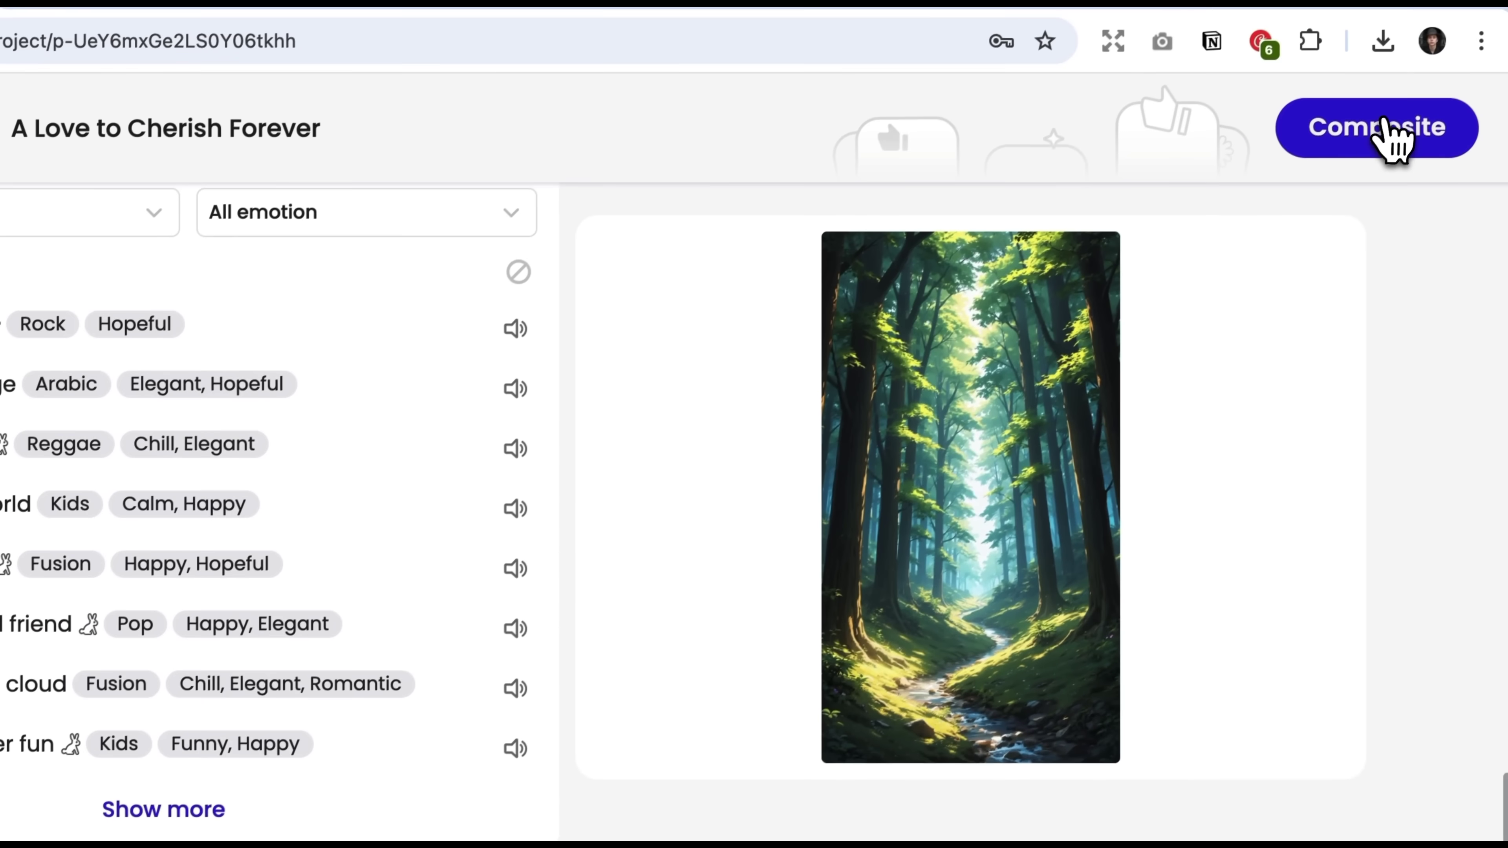
left_click(1387, 141)
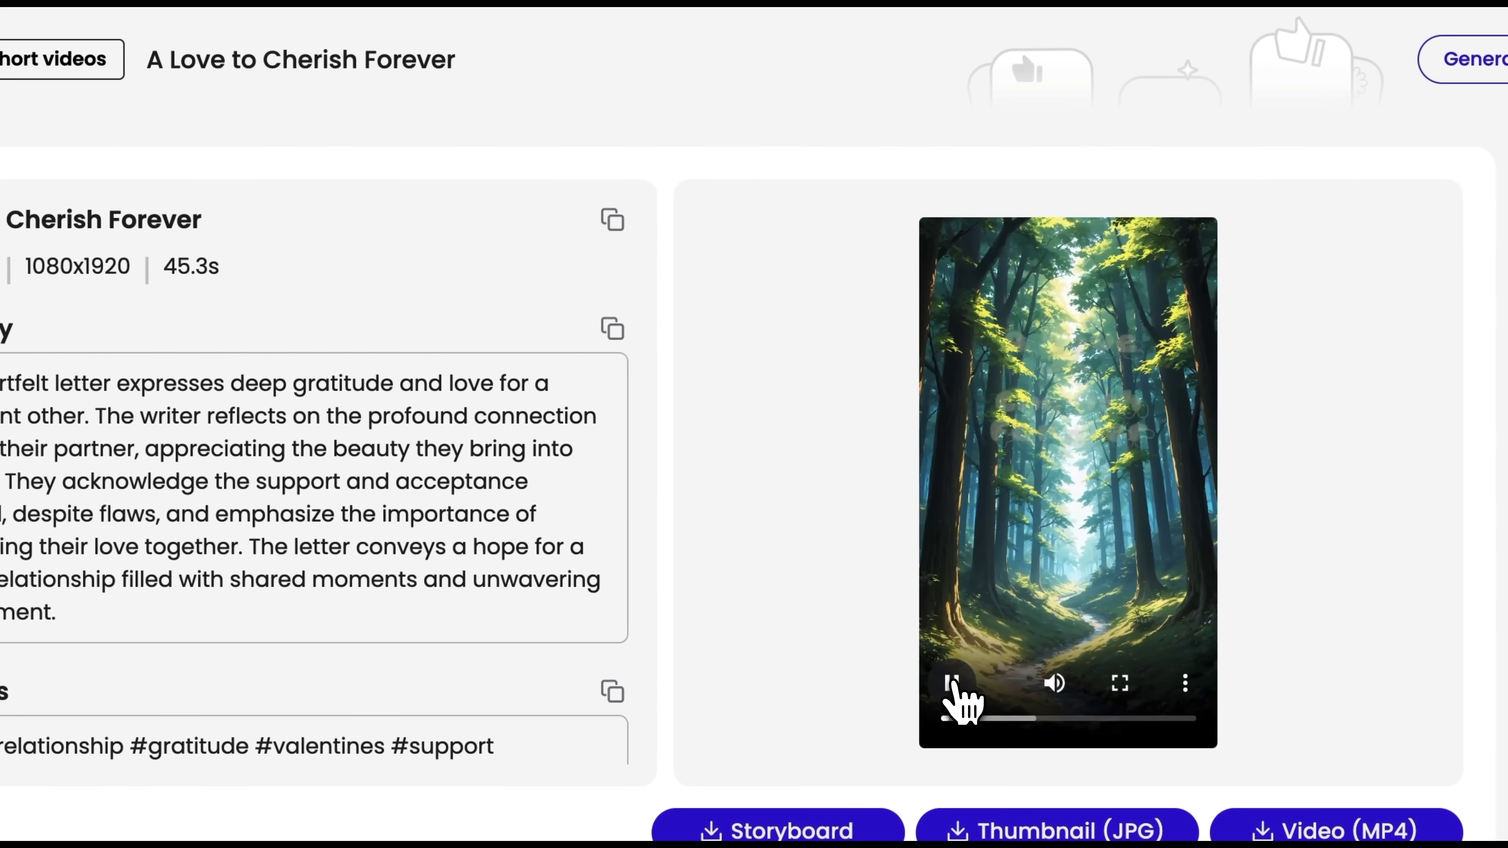
Play the finished love short, then transcribe Story.mp3 into timestamped Pinocchio story lines.
left_click(976, 620)
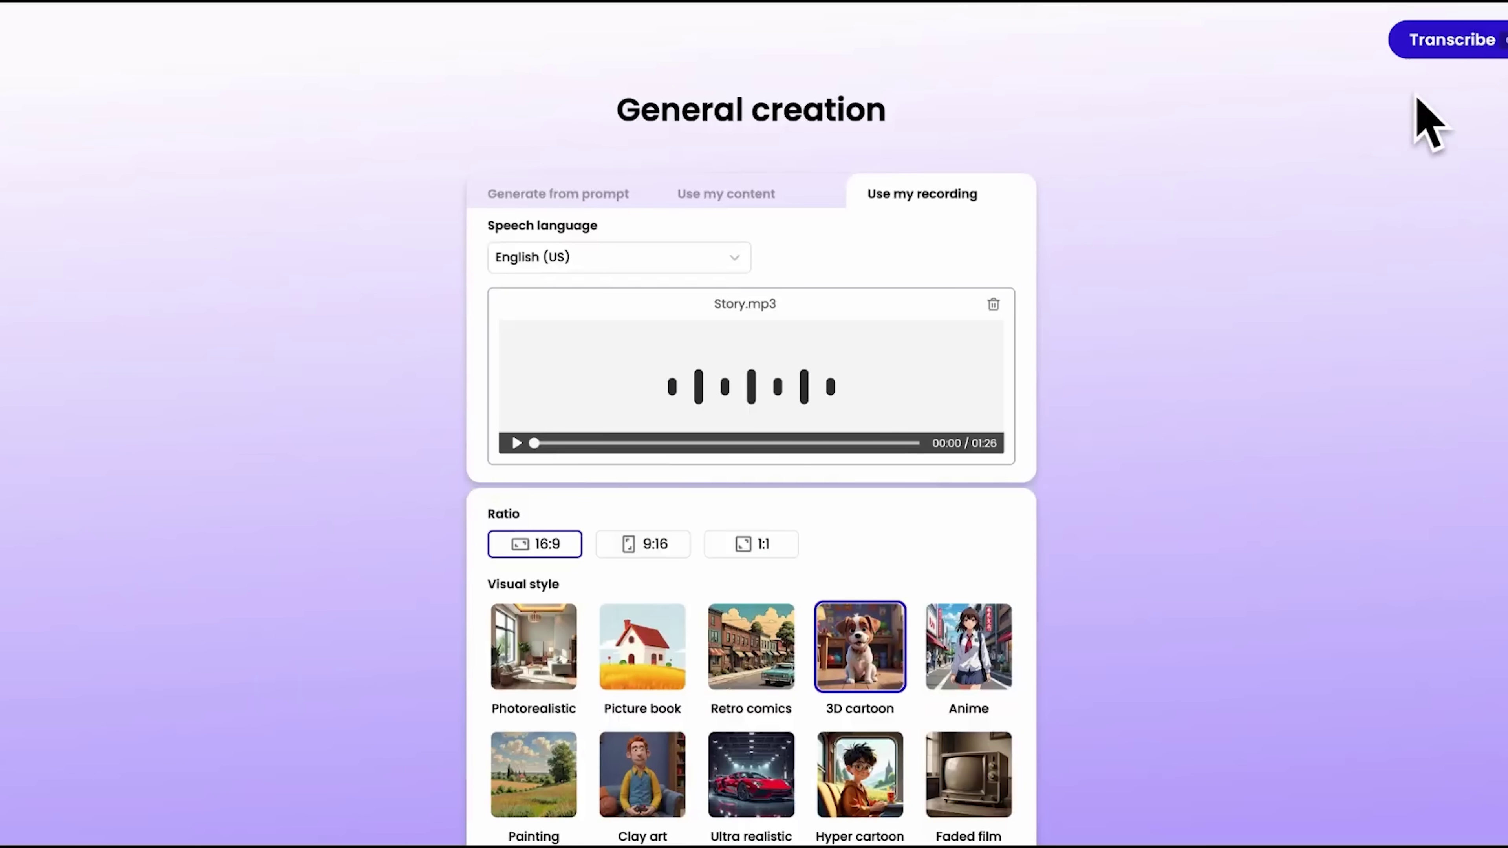
left_click(1467, 30)
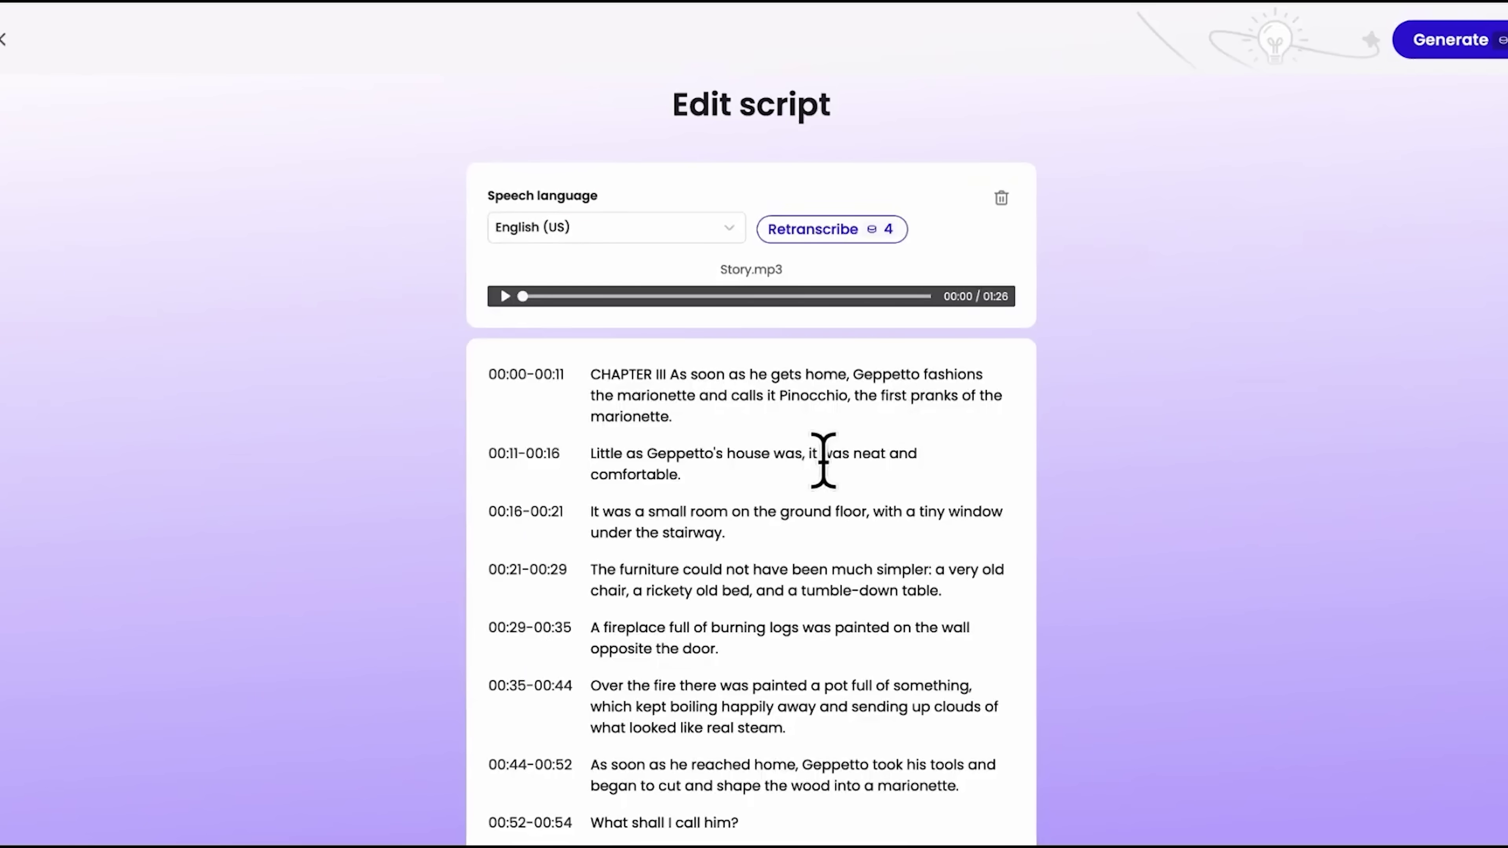
scroll(824, 457, "down", 3)
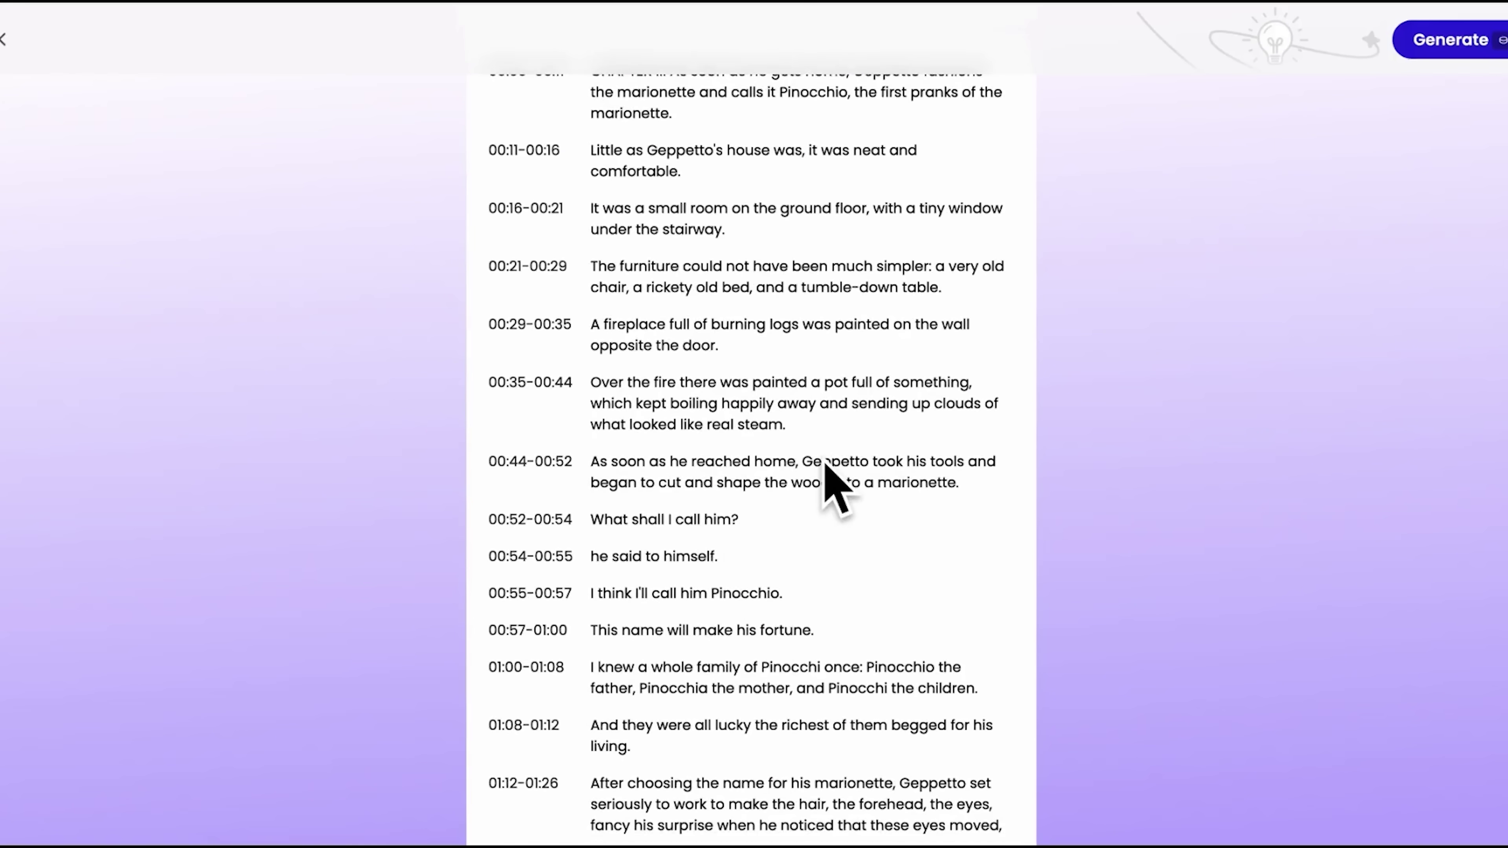